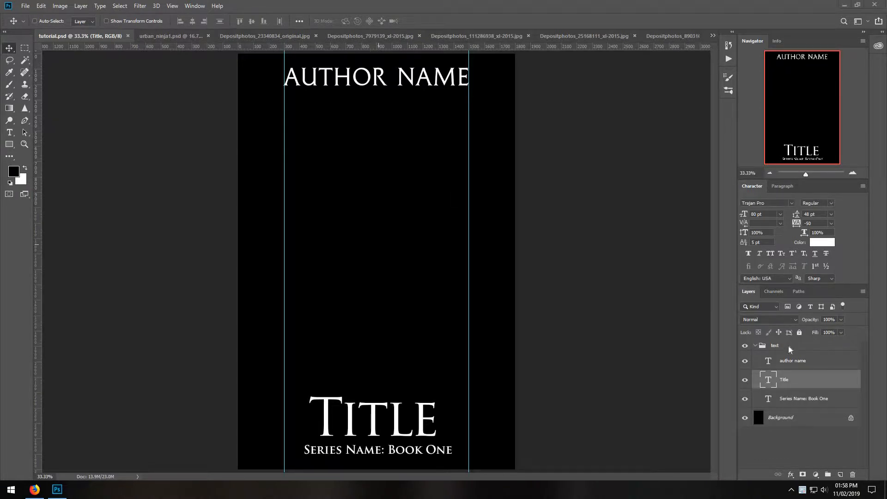
Collapse the text layer group and select the Background layer of the cover.
{"action": "left_click", "coordinate": [757, 347]}
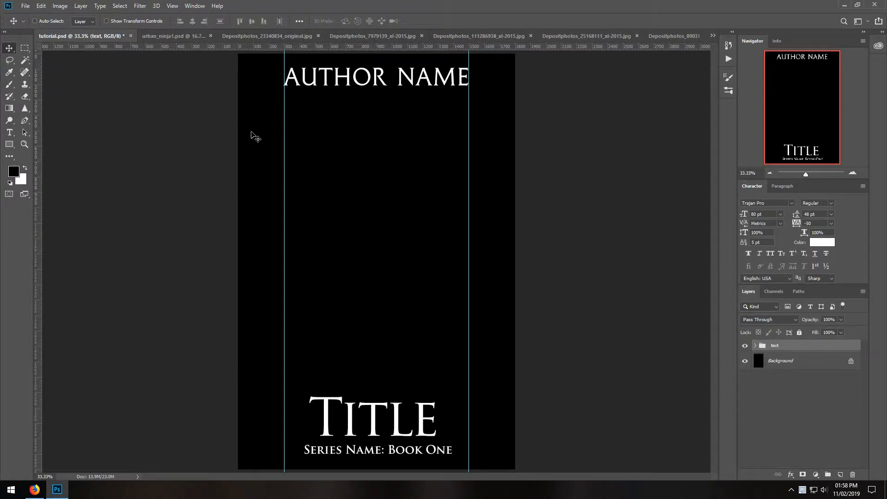
{"action": "left_click", "coordinate": [784, 366]}
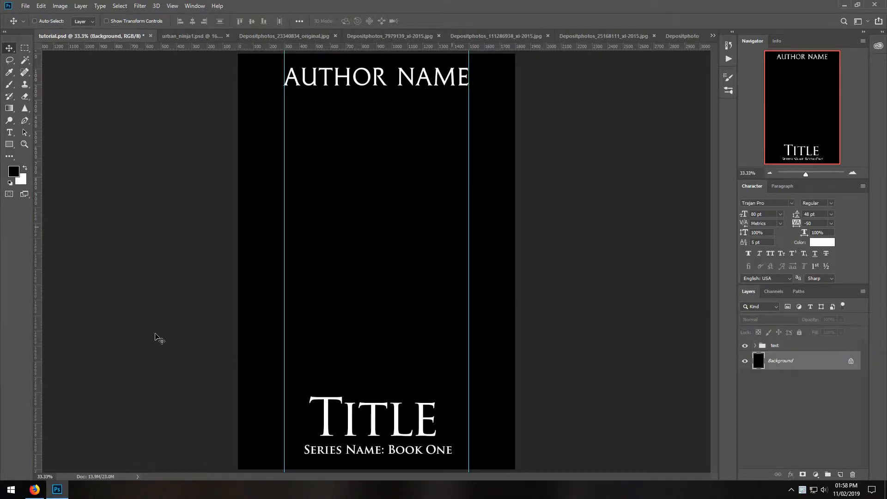
In urban_ninja1.psd, briefly hide and restore the gradient backdrop, and copy the full canvas of Layer 2 with the sword-carrying woman.
{"action": "left_click", "coordinate": [198, 37]}
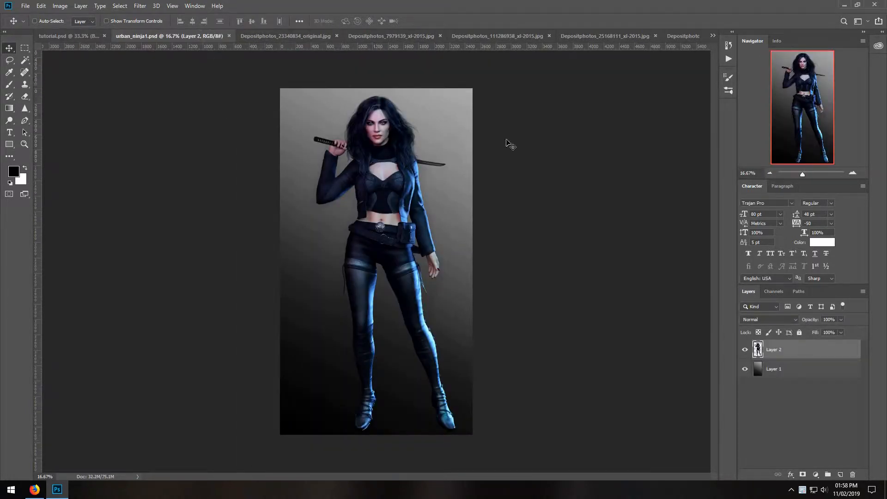
{"action": "left_click", "coordinate": [745, 370]}
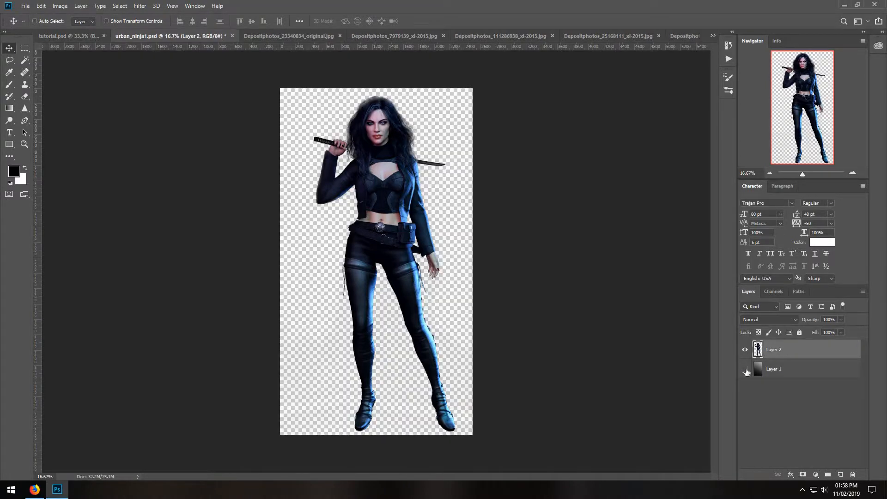
{"action": "left_click", "coordinate": [745, 369]}
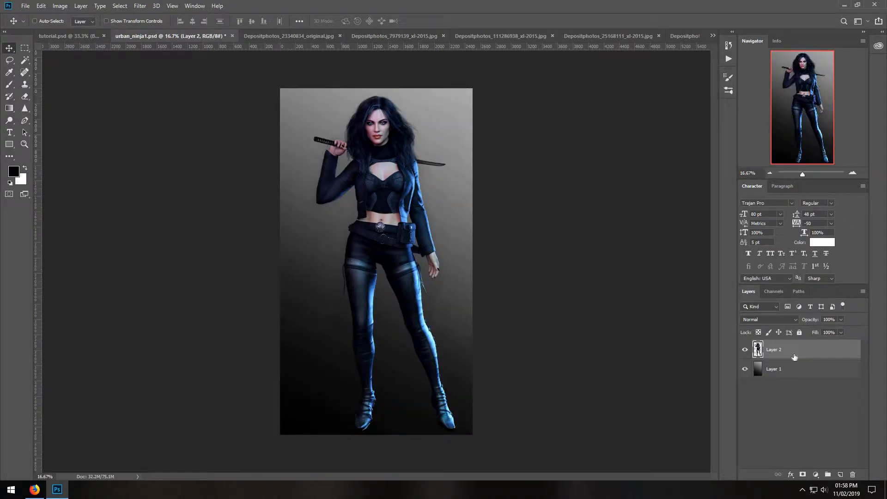
{"action": "left_click", "coordinate": [120, 6]}
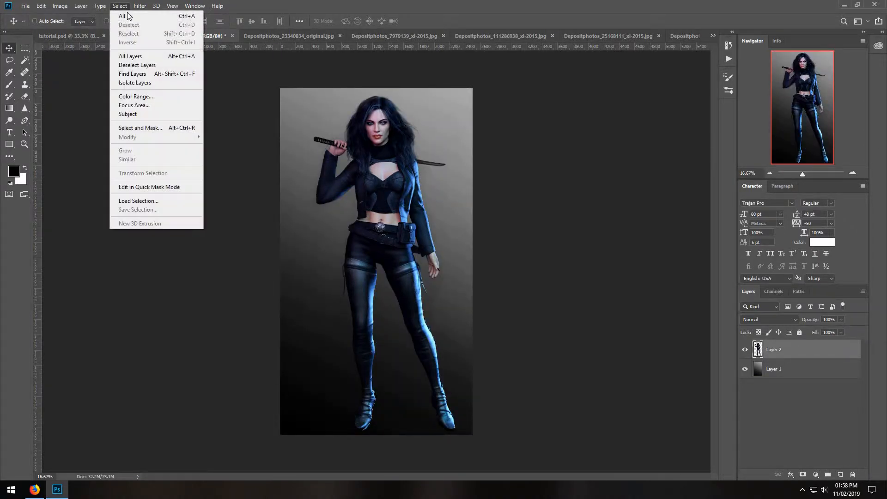
{"action": "left_click", "coordinate": [122, 16]}
{"action": "left_click", "coordinate": [41, 6]}
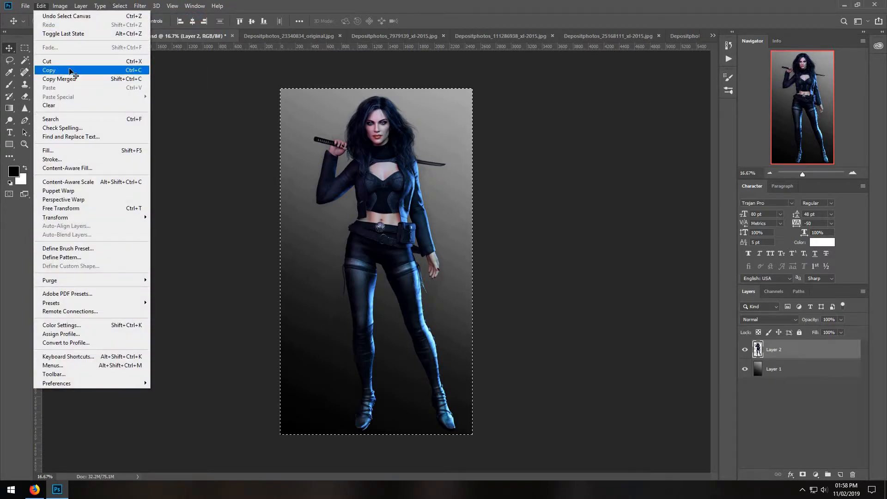
{"action": "left_click", "coordinate": [60, 68]}
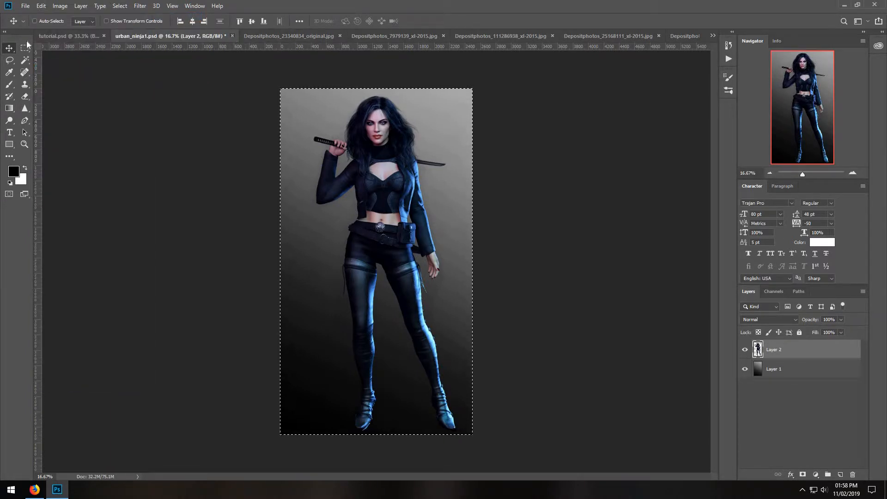
Close urban_ninja1.psd and paste the copied woman above the Background layer in tutorial.psd.
{"action": "left_click", "coordinate": [232, 35]}
{"action": "left_click", "coordinate": [426, 184]}
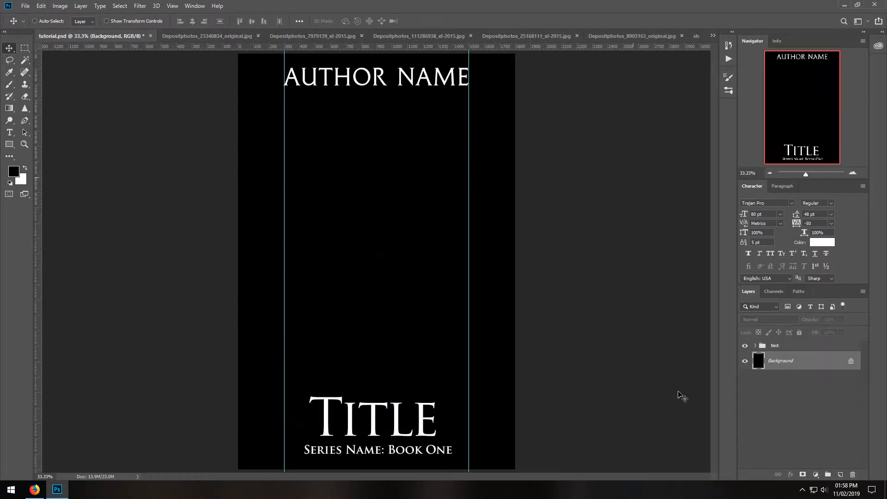
{"action": "left_click", "coordinate": [41, 6]}
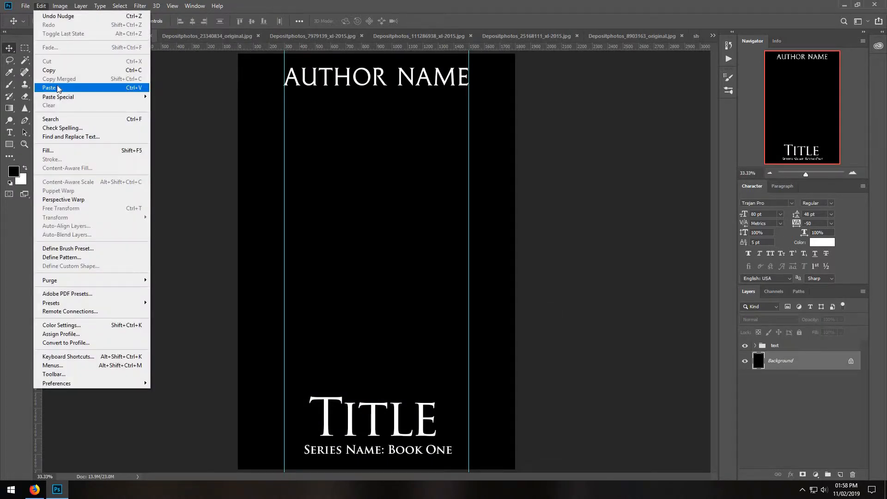
{"action": "left_click", "coordinate": [59, 88]}
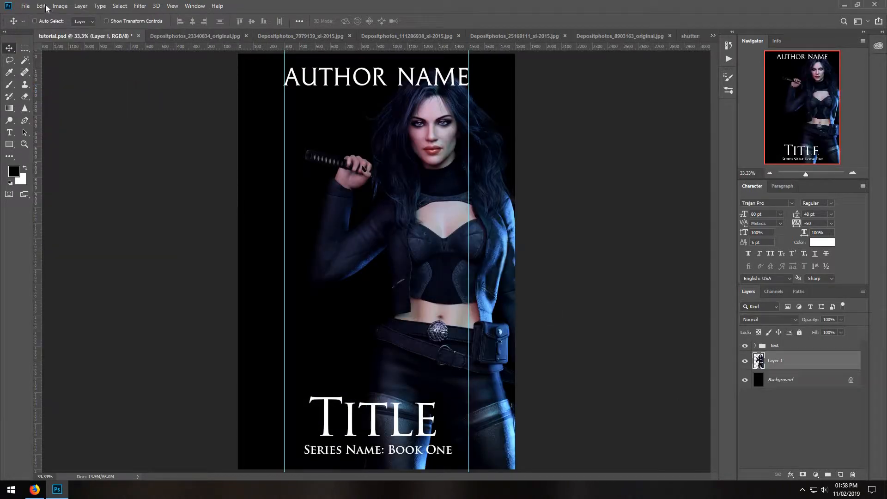
Scale the woman to about 66% with Free Transform and place her centrally between the author name and the title.
{"action": "left_click", "coordinate": [40, 6]}
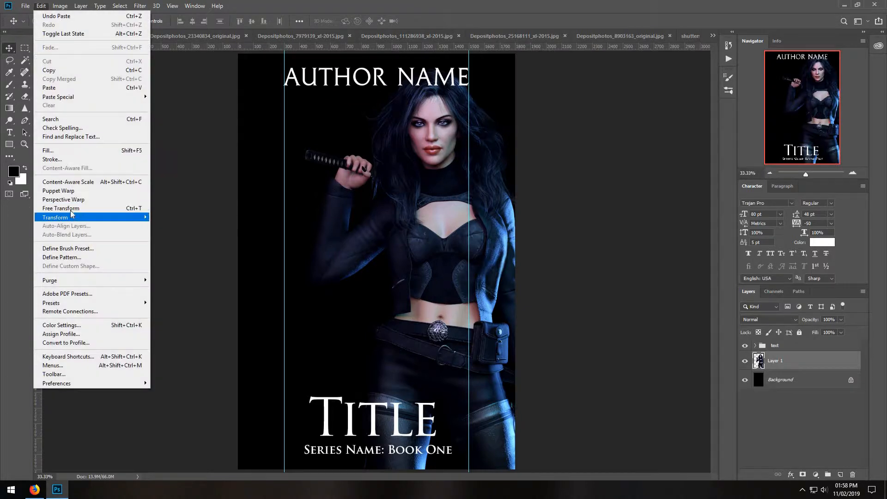
{"action": "left_click", "coordinate": [148, 208]}
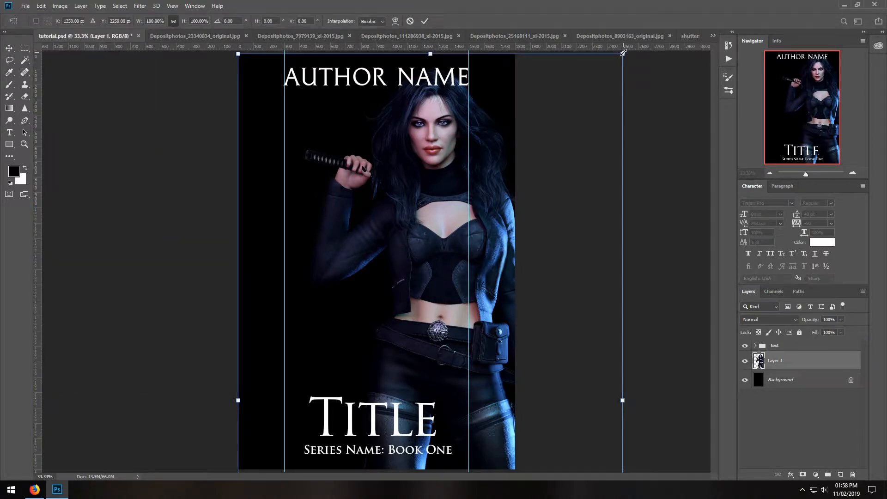
{"action": "left_click_drag", "start_coordinate": [623, 54], "coordinate": [441, 137]}
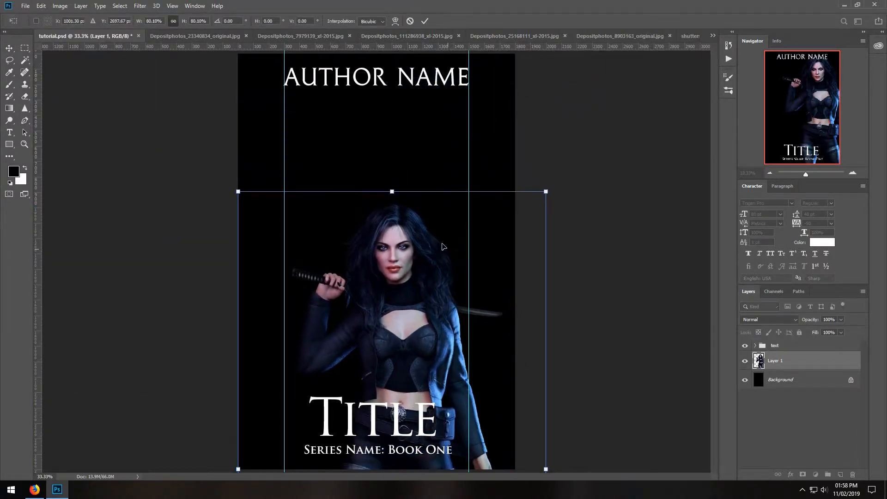
{"action": "left_click_drag", "start_coordinate": [446, 257], "coordinate": [425, 167]}
{"action": "left_click_drag", "start_coordinate": [216, 102], "coordinate": [270, 204]}
{"action": "left_click_drag", "start_coordinate": [399, 289], "coordinate": [368, 180]}
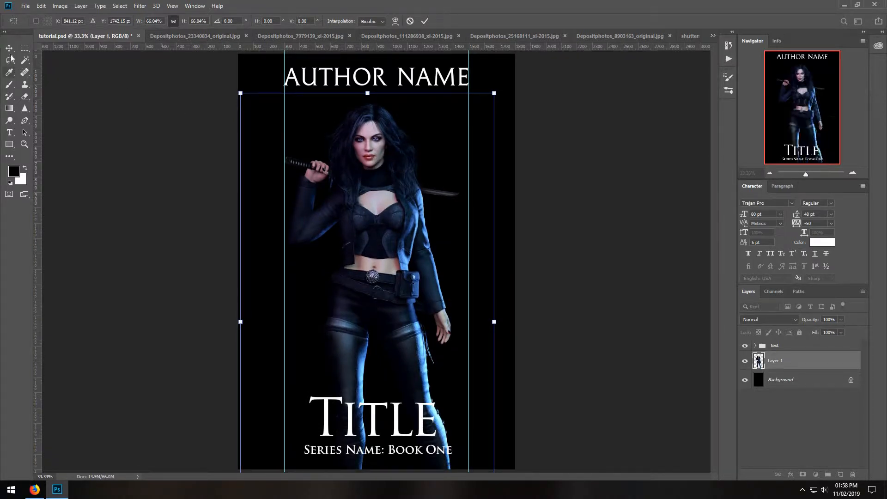
{"action": "left_click", "coordinate": [11, 59]}
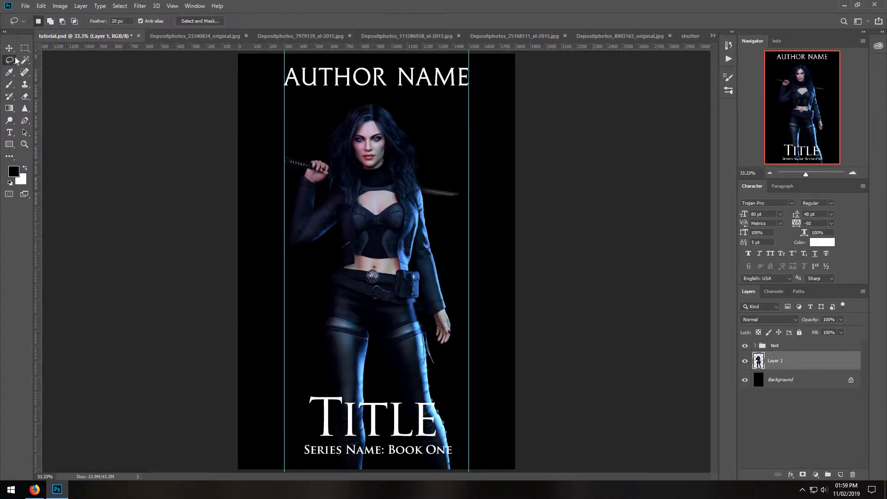
Lasso the woman's head and long hair in Depositphotos_23340834_original.jpg with a 20 px feather, copy the selection, and close the photo.
{"action": "left_click", "coordinate": [201, 35]}
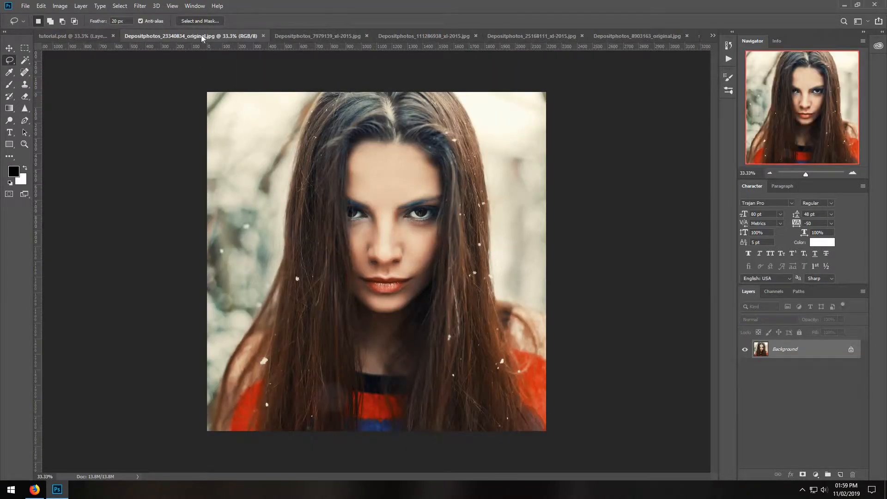
{"action": "left_click", "coordinate": [83, 36]}
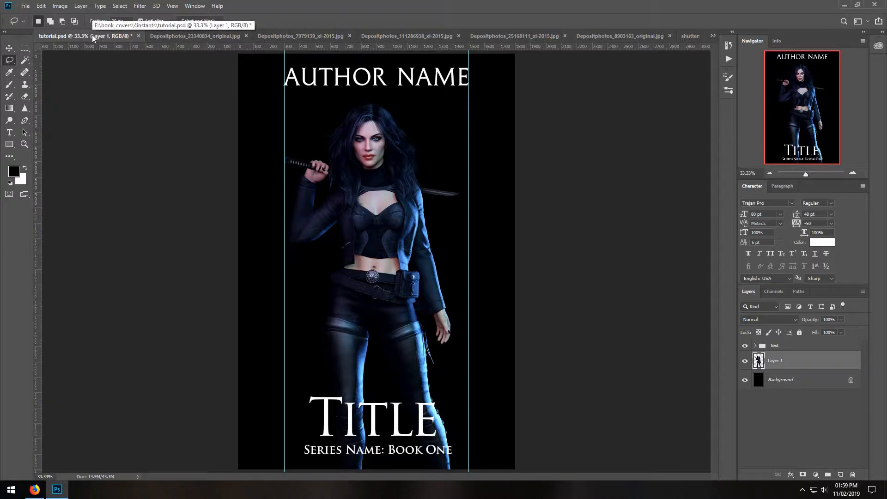
{"action": "left_click", "coordinate": [168, 37]}
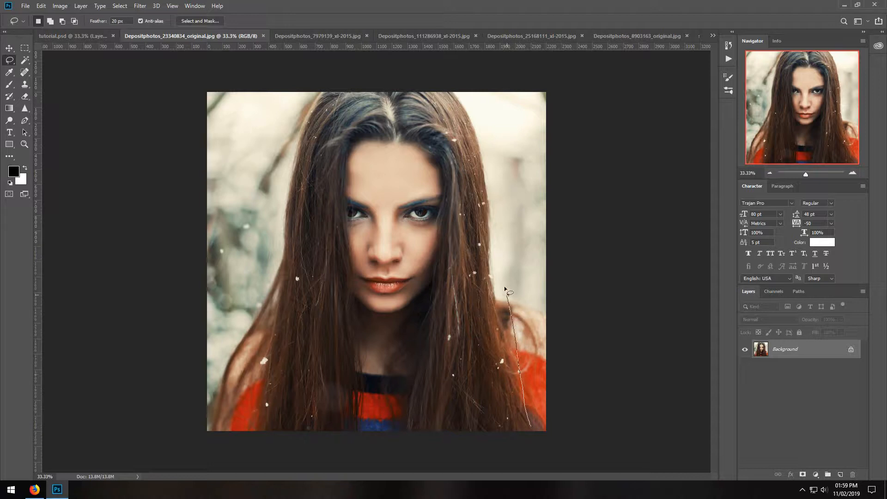
{"action": "mouse_move", "coordinate": [491, 202]}
{"action": "left_mouse_down"}
{"action": "mouse_move", "coordinate": [481, 127]}
{"action": "mouse_move", "coordinate": [445, 80]}
{"action": "left_mouse_up"}
{"action": "mouse_move", "coordinate": [279, 185]}
{"action": "left_mouse_down"}
{"action": "mouse_move", "coordinate": [249, 262]}
{"action": "mouse_move", "coordinate": [243, 323]}
{"action": "mouse_move", "coordinate": [247, 396]}
{"action": "mouse_move", "coordinate": [277, 446]}
{"action": "mouse_move", "coordinate": [473, 477]}
{"action": "mouse_move", "coordinate": [535, 473]}
{"action": "left_mouse_up"}
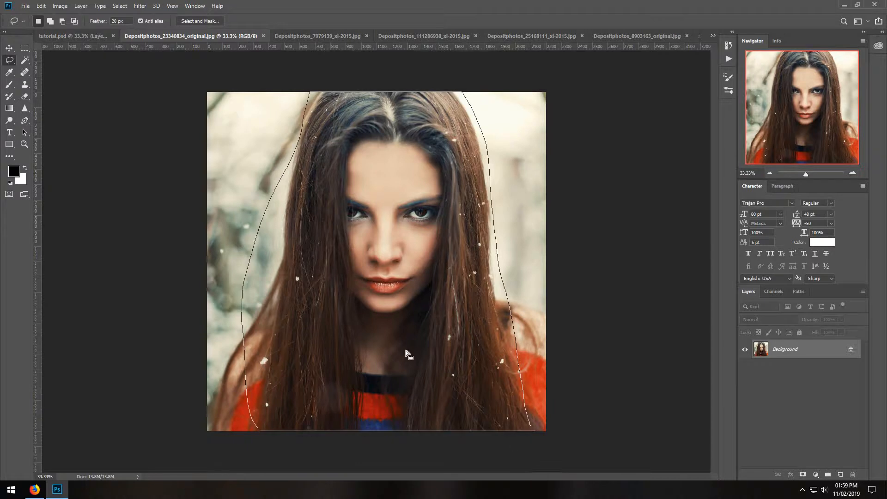
{"action": "left_click", "coordinate": [41, 7]}
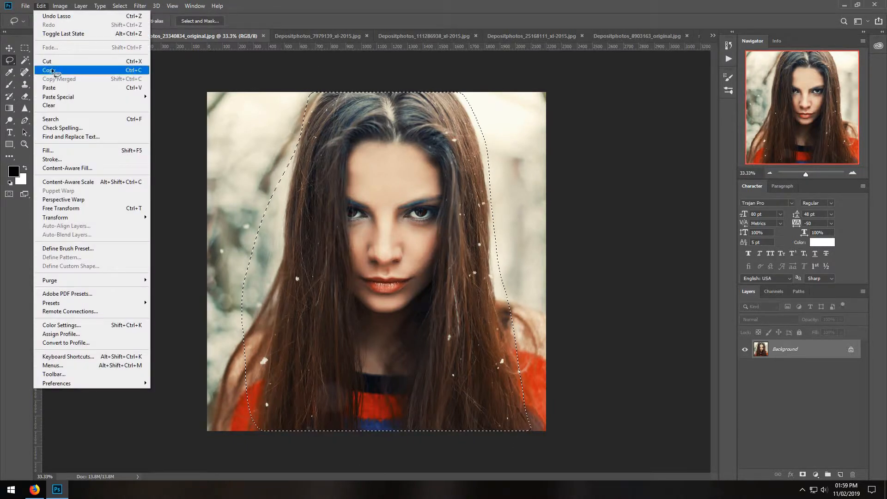
{"action": "left_click", "coordinate": [53, 71]}
{"action": "left_click", "coordinate": [263, 36]}
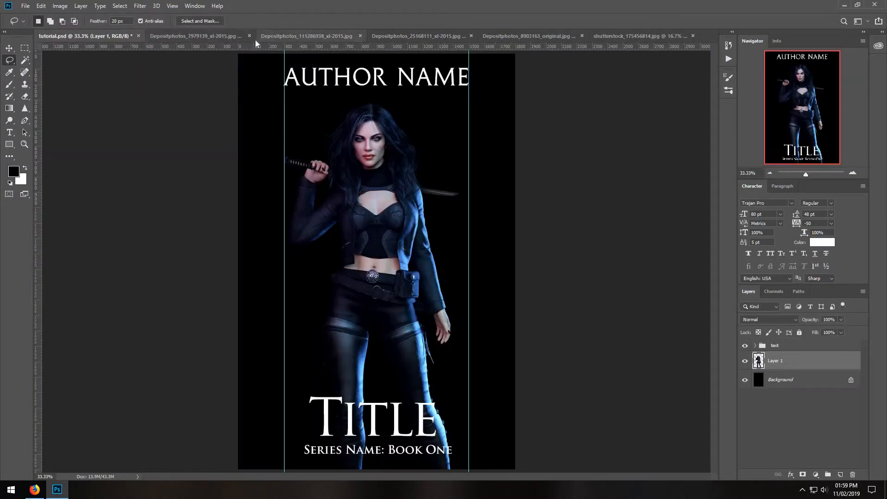
Paste the copied head above the woman's layer in tutorial.psd and lower its opacity to 61%.
{"action": "left_click", "coordinate": [41, 6]}
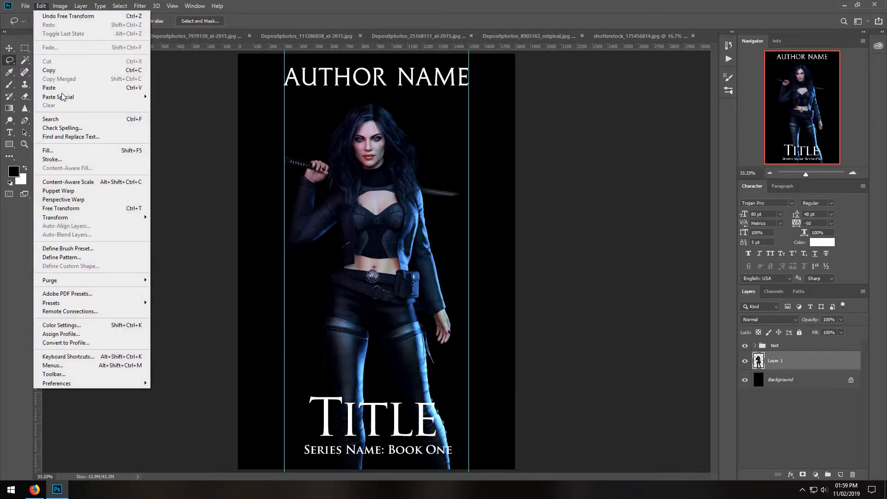
{"action": "left_click", "coordinate": [61, 87]}
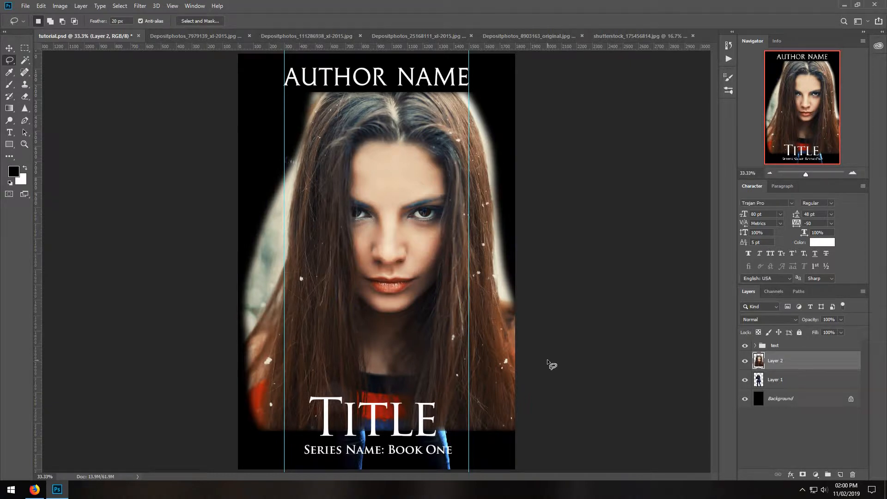
{"action": "left_click", "coordinate": [841, 320]}
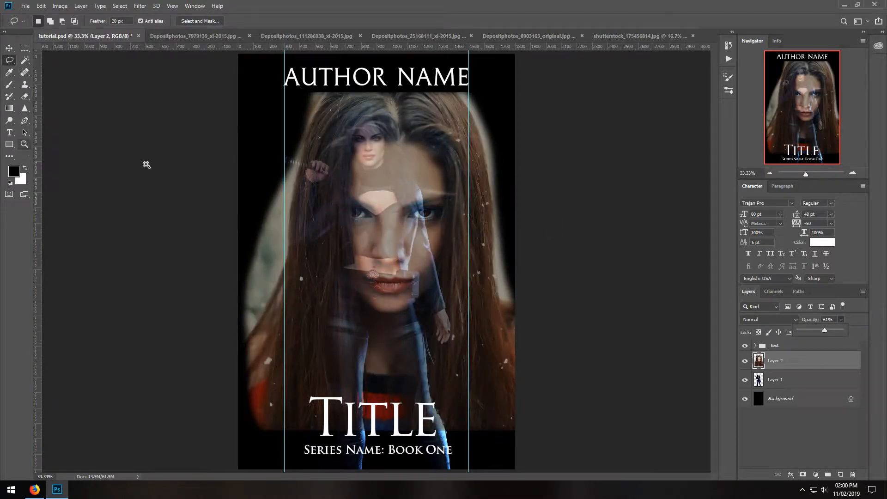
Scale the pasted head to about 29% with Free Transform and align its face over the figure's face.
{"action": "key", "text": "z"}
{"action": "left_click", "coordinate": [392, 144]}
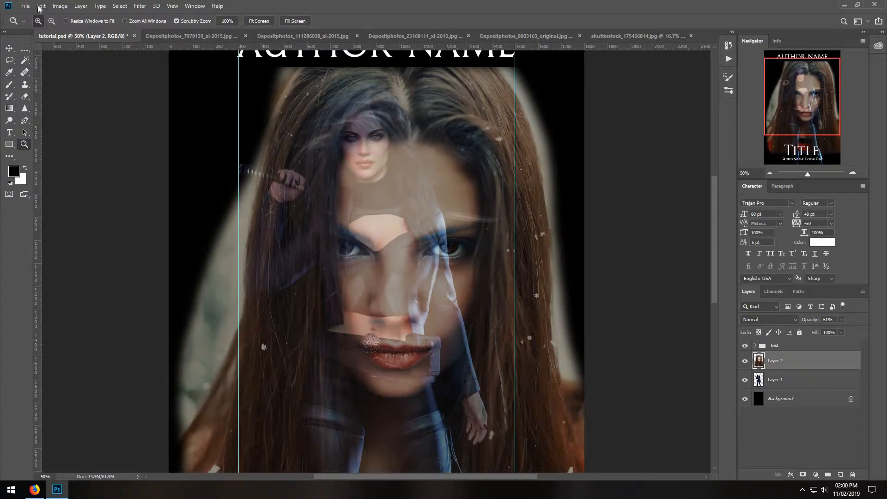
{"action": "left_click", "coordinate": [41, 6]}
{"action": "left_click", "coordinate": [55, 154]}
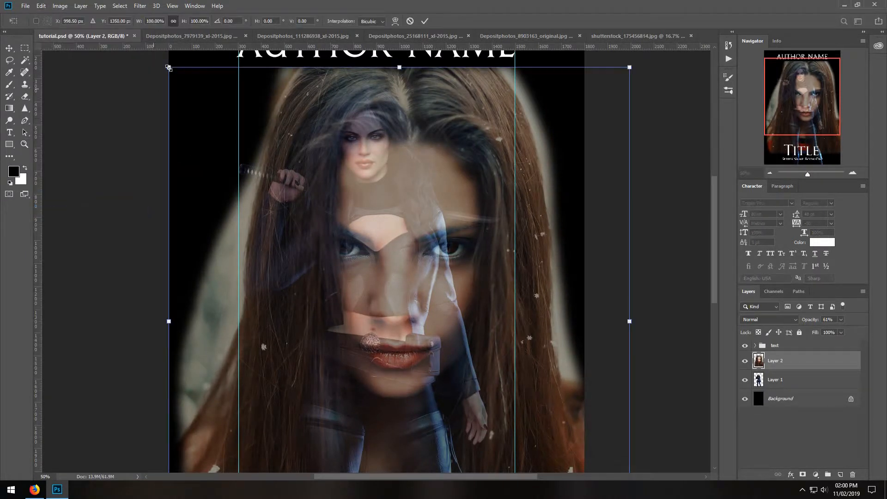
{"action": "left_click_drag", "start_coordinate": [168, 68], "coordinate": [356, 386]}
{"action": "left_click_drag", "start_coordinate": [486, 405], "coordinate": [354, 147]}
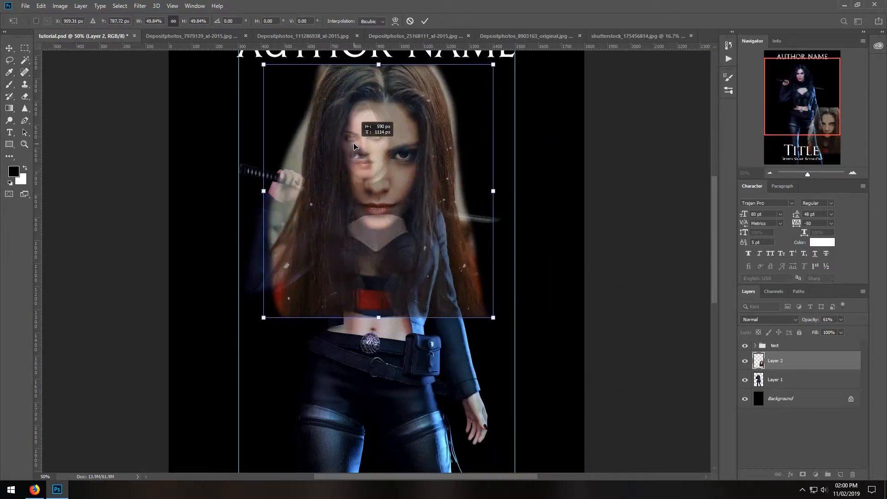
{"action": "left_click_drag", "start_coordinate": [493, 318], "coordinate": [404, 209]}
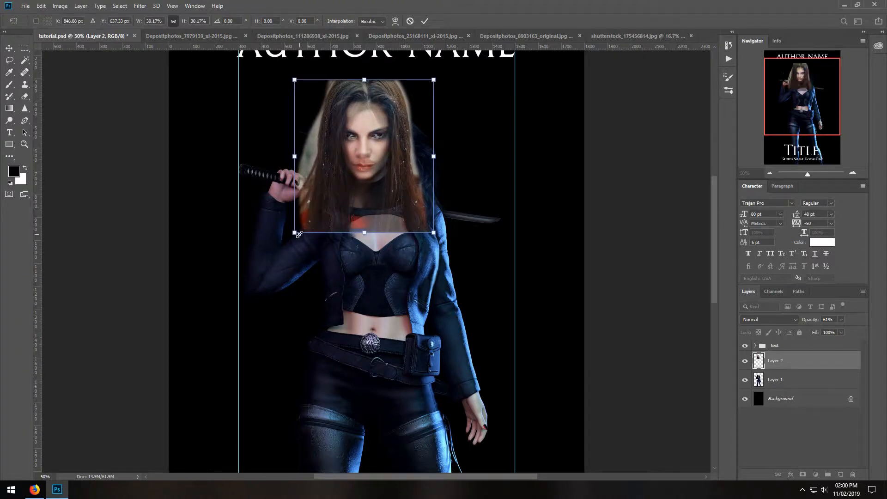
{"action": "left_click_drag", "start_coordinate": [295, 233], "coordinate": [297, 231]}
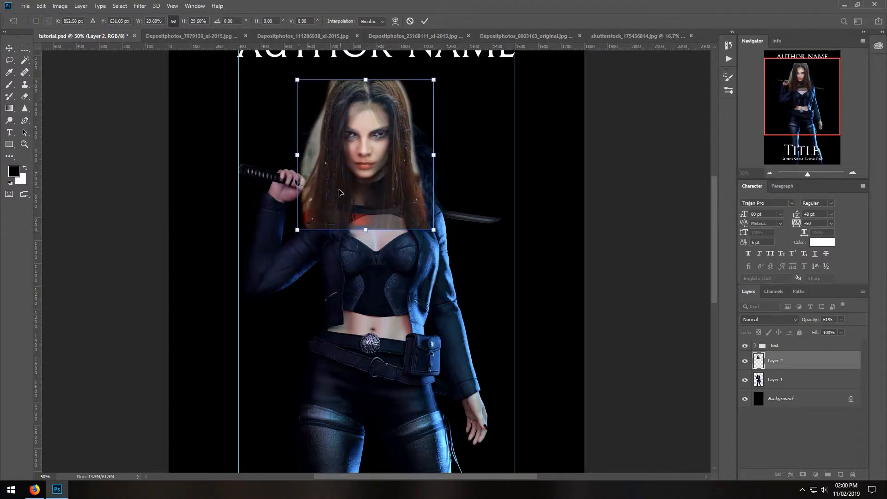
{"action": "left_click_drag", "start_coordinate": [340, 190], "coordinate": [339, 194]}
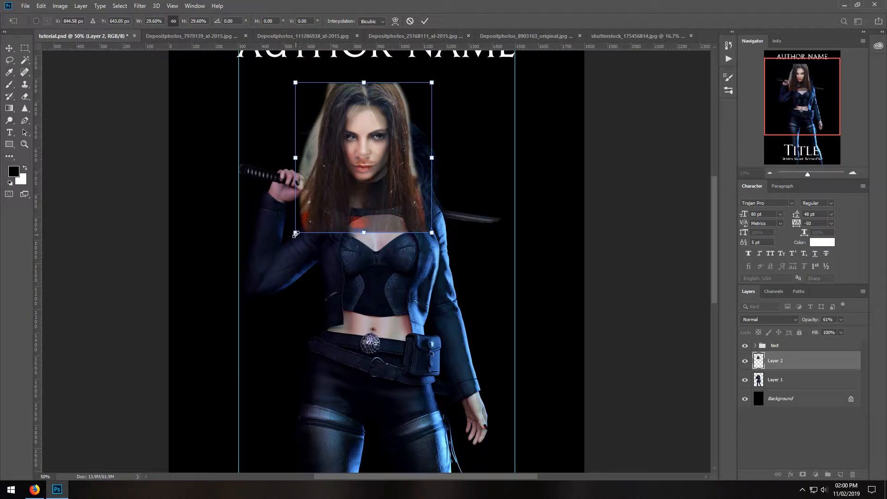
{"action": "left_click_drag", "start_coordinate": [296, 233], "coordinate": [297, 231]}
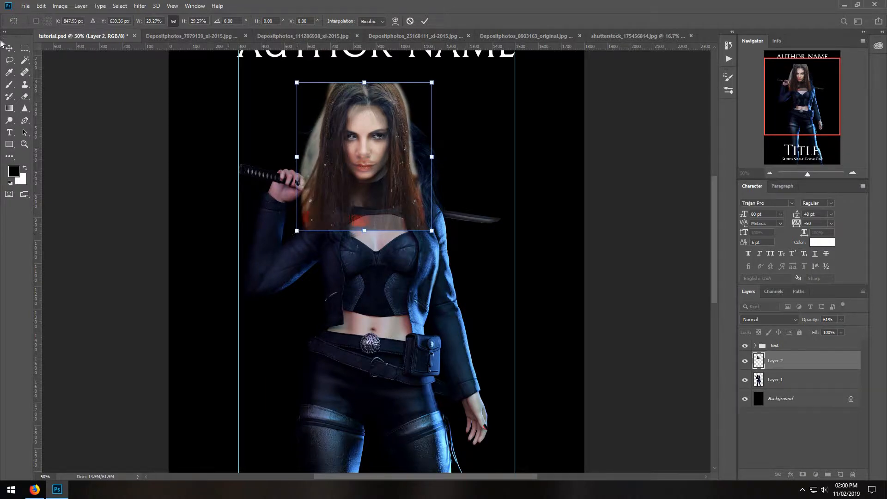
Flip the head horizontally, nudge it into line with the figure's face, and set the layer's opacity to 100%.
{"action": "left_click", "coordinate": [41, 6]}
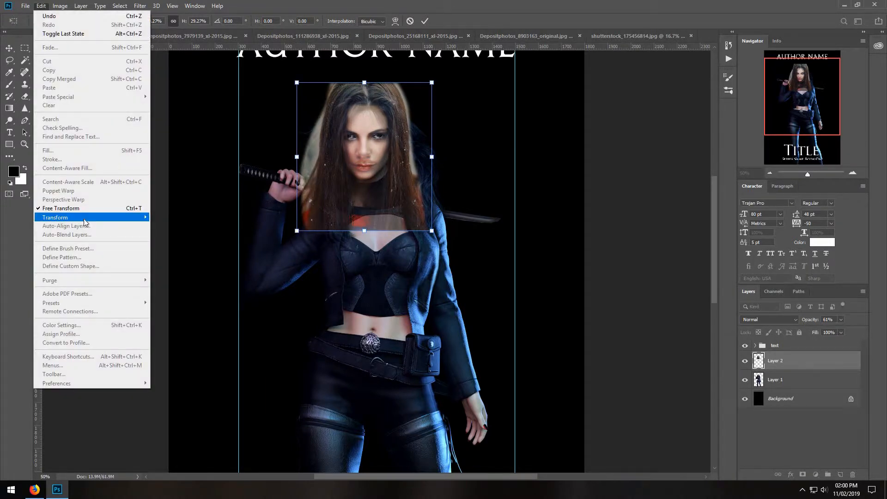
{"action": "mouse_move", "coordinate": [86, 218]}
{"action": "left_click", "coordinate": [202, 320]}
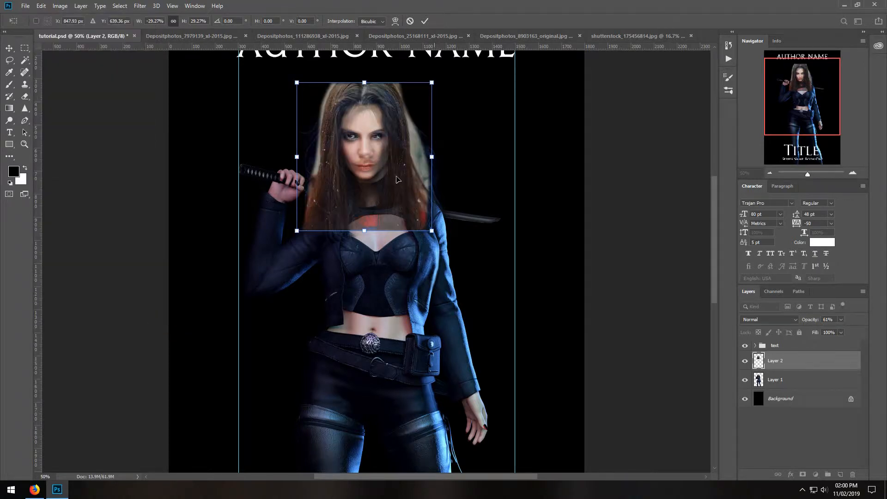
{"action": "left_click_drag", "start_coordinate": [388, 180], "coordinate": [396, 180]}
{"action": "left_click", "coordinate": [10, 60]}
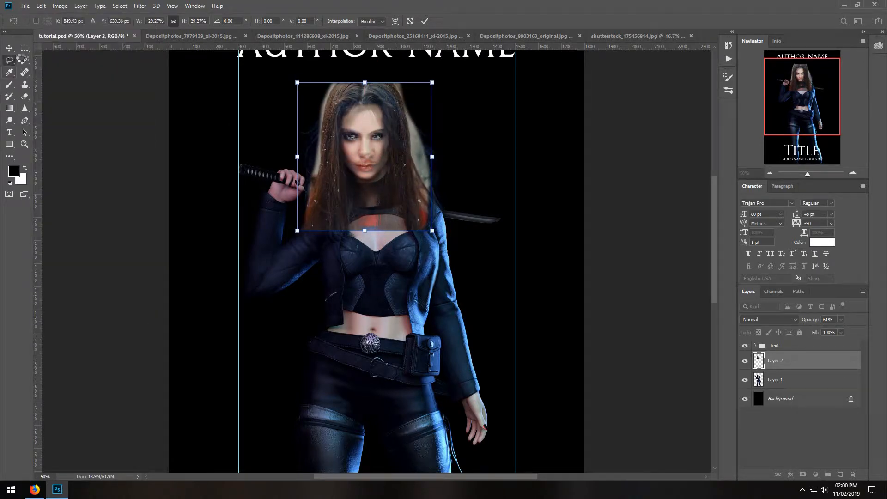
{"action": "left_click_drag", "start_coordinate": [841, 319], "coordinate": [878, 327]}
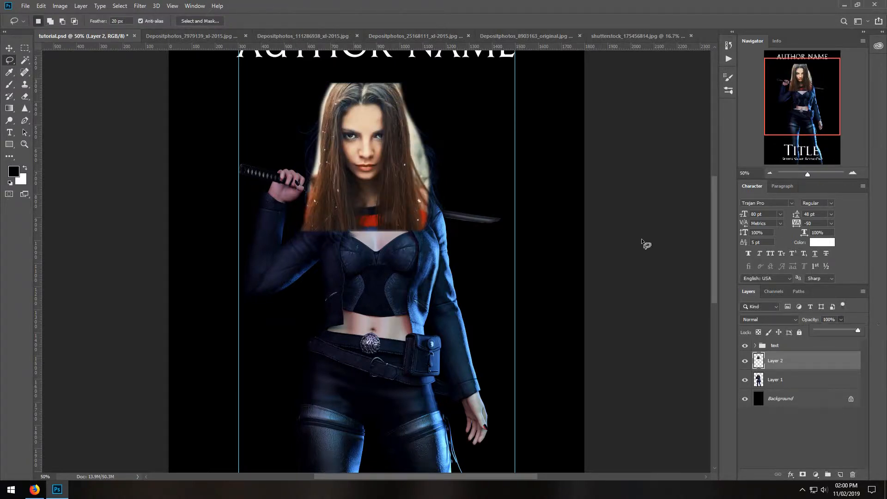
Nudge the pasted head slightly right and down to line it up with the figure's neck.
{"action": "left_click", "coordinate": [11, 50]}
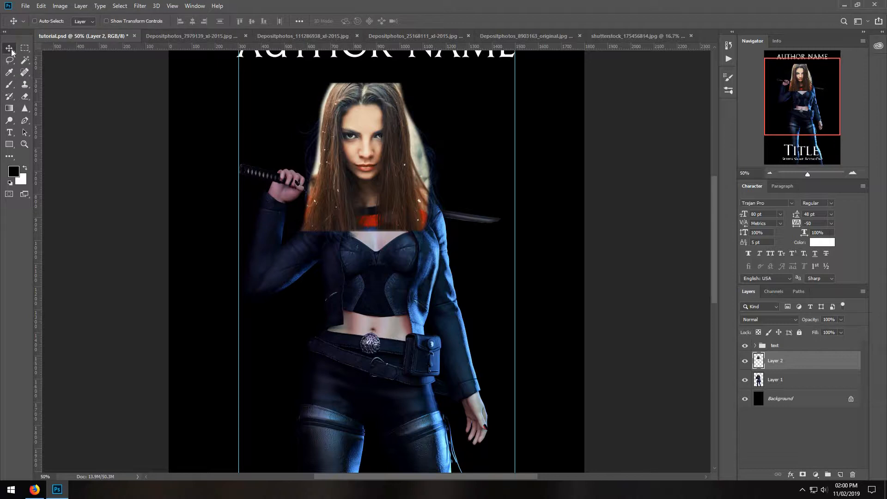
{"action": "key", "text": "Right"}
{"action": "key", "text": "Right"}
{"action": "key", "text": "Right"}
{"action": "key", "text": "Right"}
{"action": "key", "text": "Down"}
{"action": "key", "text": "Down"}
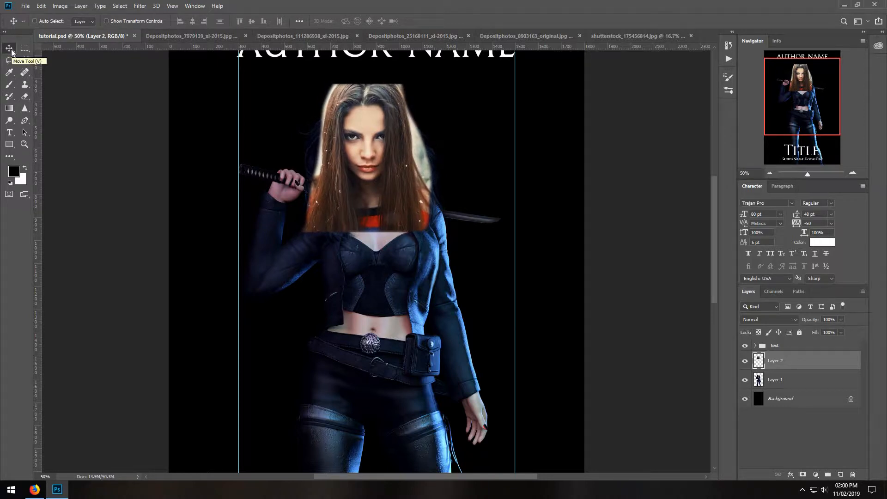
{"action": "key", "text": "Down"}
{"action": "key", "text": "Down"}
{"action": "key", "text": "Down"}
{"action": "key", "text": "Down"}
{"action": "key", "text": "Down"}
{"action": "key", "text": "Down"}
{"action": "key", "text": "Down"}
{"action": "key", "text": "Down"}
{"action": "key", "text": "Down"}
{"action": "key", "text": "Down"}
{"action": "key", "text": "Down"}
{"action": "key", "text": "Down"}
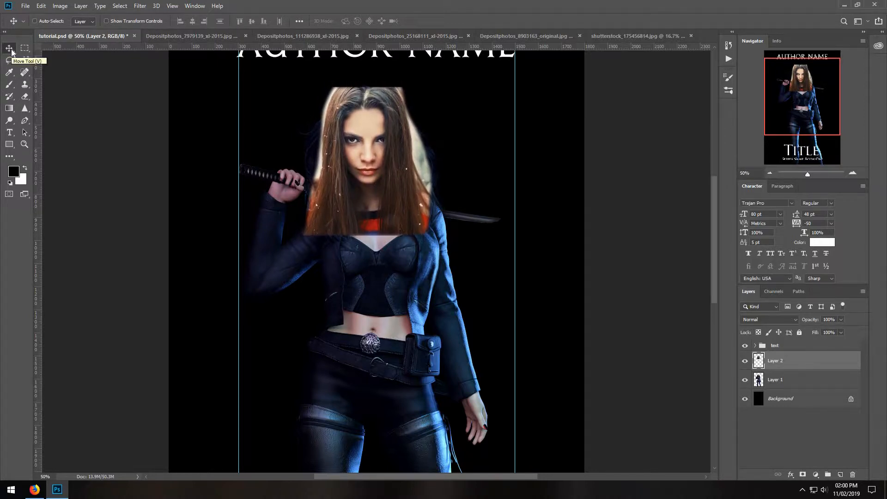
{"action": "key", "text": "Down"}
{"action": "key", "text": "Down"}
{"action": "key", "text": "Down"}
{"action": "key", "text": "Down"}
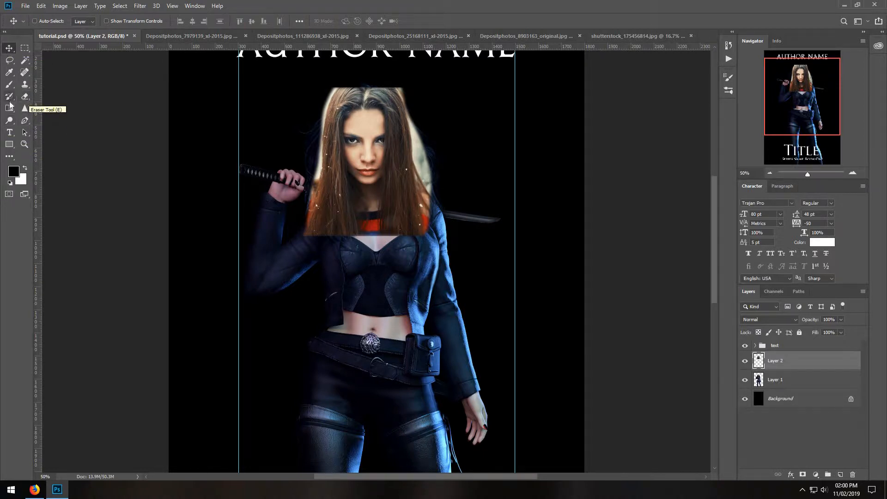
Lasso the leftover background around the pasted hair with a 0 px feather, delete it, and deselect.
{"action": "left_click", "coordinate": [9, 60]}
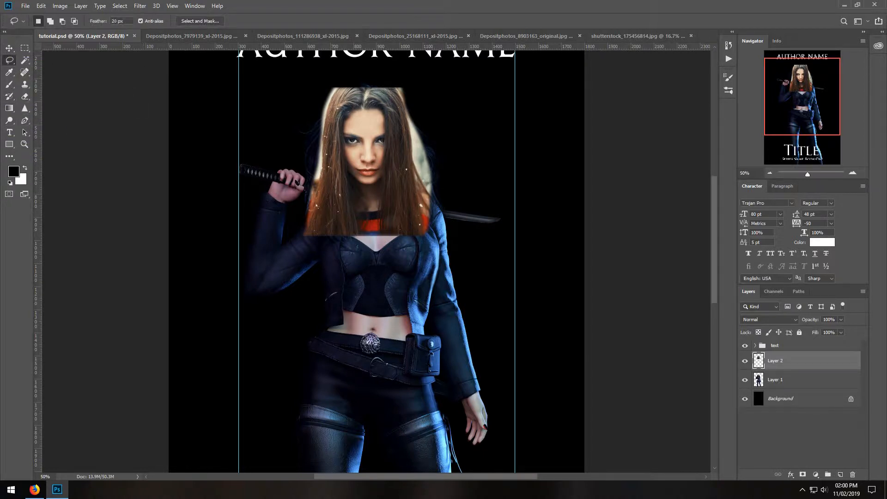
{"action": "type", "text": "0"}
{"action": "mouse_move", "coordinate": [285, 234]}
{"action": "left_mouse_down"}
{"action": "mouse_move", "coordinate": [310, 241]}
{"action": "mouse_move", "coordinate": [327, 115]}
{"action": "left_mouse_up"}
{"action": "mouse_move", "coordinate": [357, 84]}
{"action": "left_mouse_down"}
{"action": "mouse_move", "coordinate": [386, 83]}
{"action": "mouse_move", "coordinate": [408, 127]}
{"action": "left_mouse_up"}
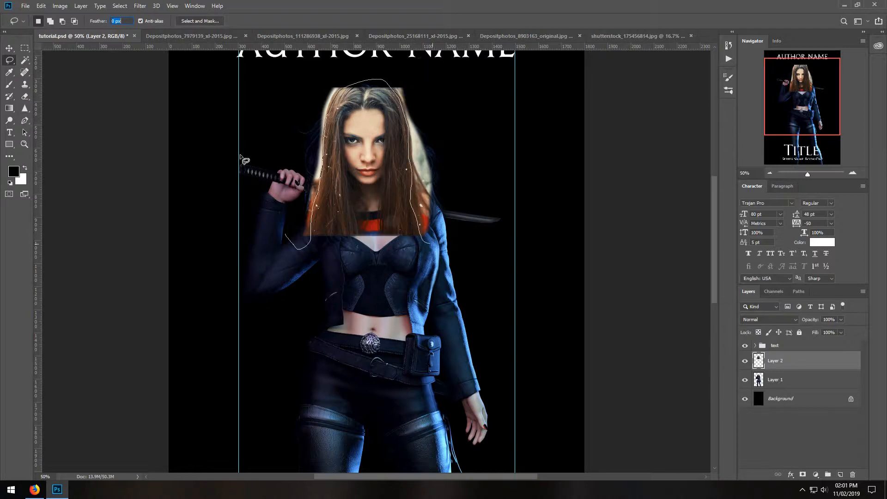
{"action": "left_click_drag", "start_coordinate": [250, 221], "coordinate": [254, 227]}
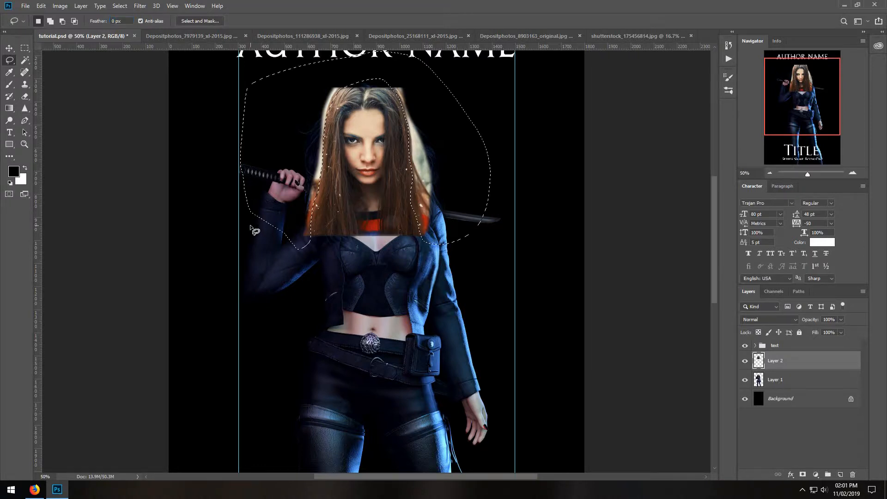
{"action": "left_click", "coordinate": [464, 332]}
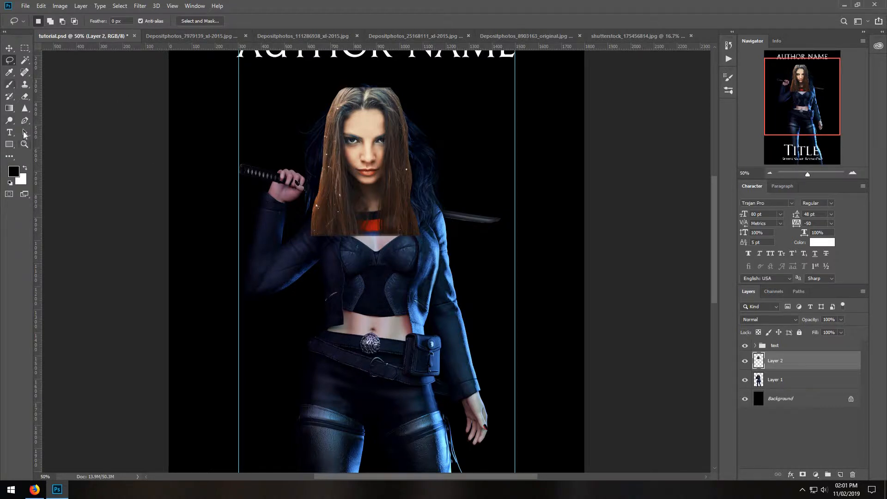
Scale the head to 98.61% with Free Transform and shift it slightly down and right on the body.
{"action": "left_click", "coordinate": [25, 145]}
{"action": "left_click", "coordinate": [345, 159]}
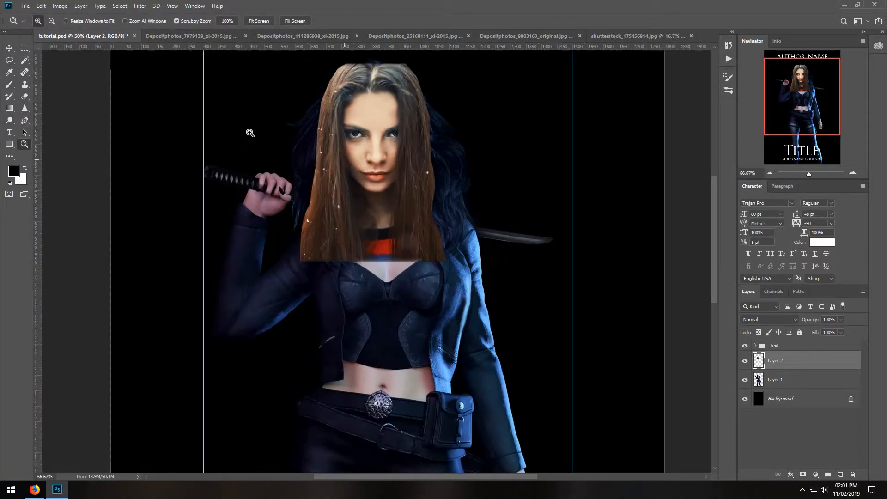
{"action": "left_click", "coordinate": [44, 7]}
{"action": "left_click", "coordinate": [81, 212]}
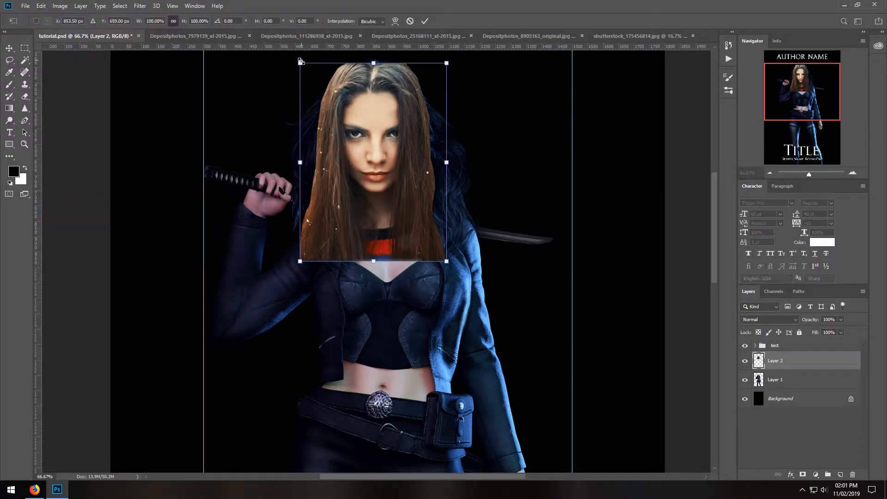
{"action": "left_click_drag", "start_coordinate": [300, 64], "coordinate": [301, 65]}
{"action": "left_click_drag", "start_coordinate": [397, 111], "coordinate": [404, 120]}
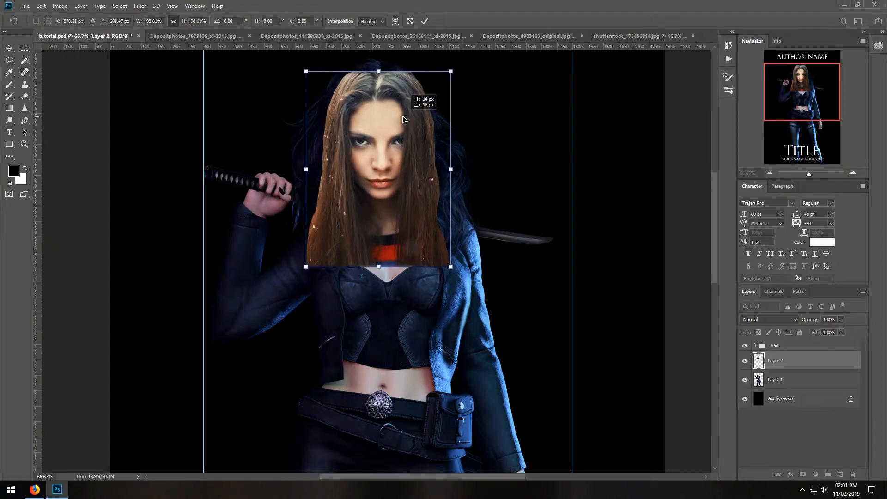
{"action": "left_click", "coordinate": [14, 62]}
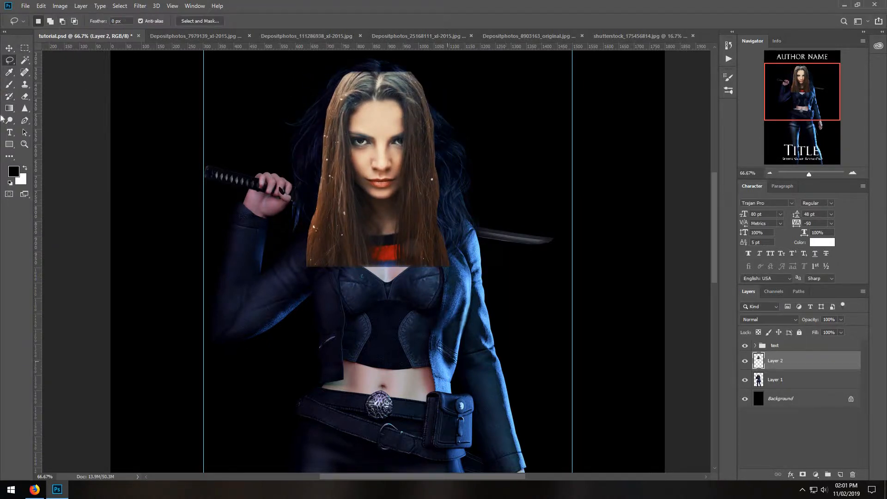
Cool the head with Color Balance: more blue in the shadows, midtones -19, 0, +13, and highlights -10, 0, 0.
{"action": "left_click", "coordinate": [57, 6]}
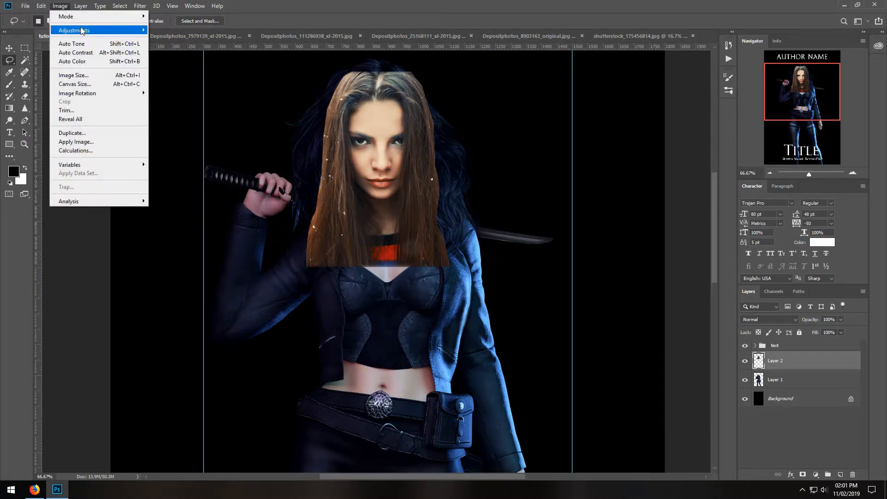
{"action": "mouse_move", "coordinate": [82, 31]}
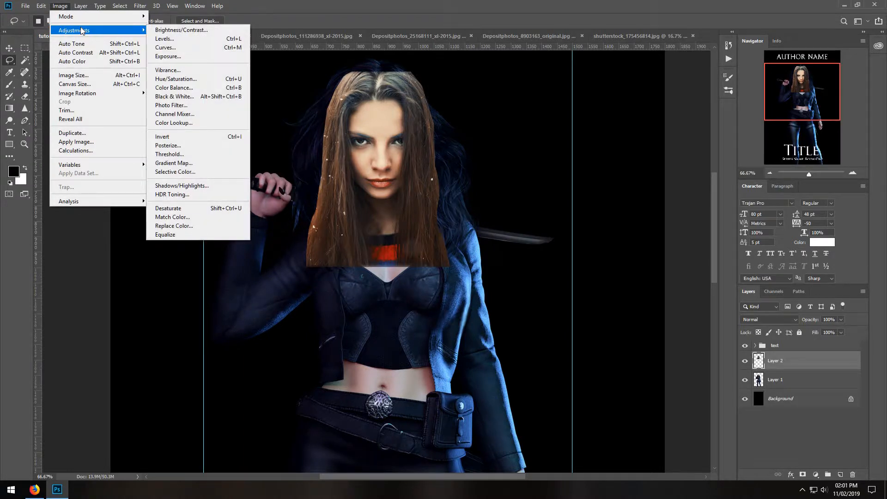
{"action": "left_click", "coordinate": [174, 87]}
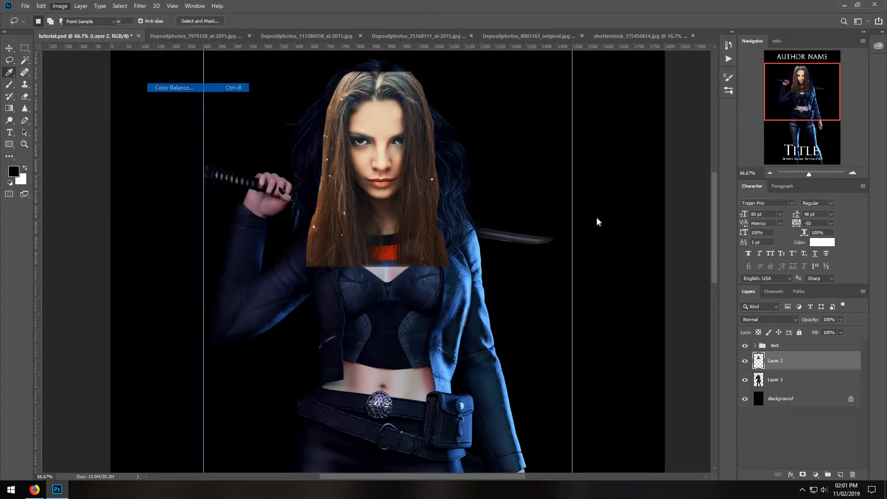
{"action": "left_click", "coordinate": [558, 258]}
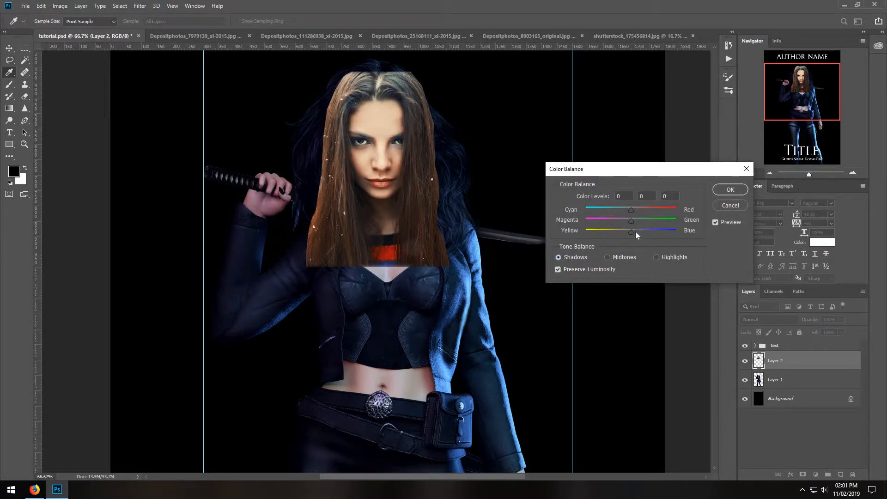
{"action": "left_click", "coordinate": [636, 232]}
{"action": "left_click", "coordinate": [623, 209]}
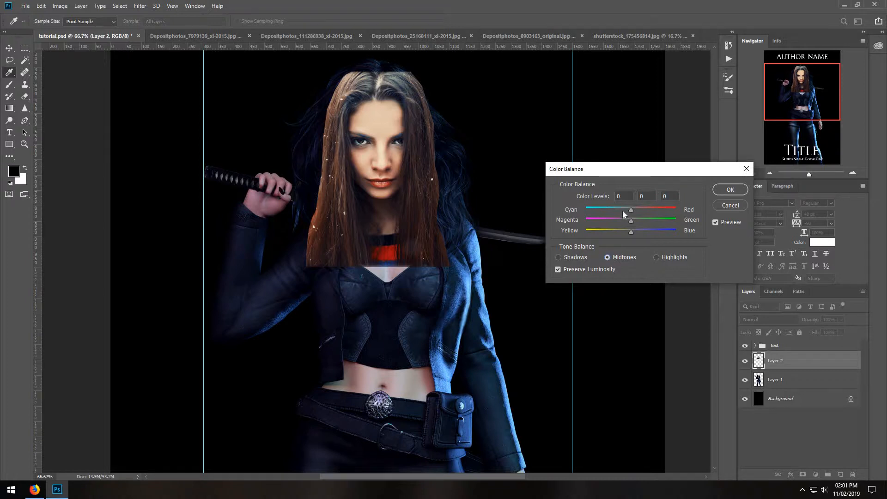
{"action": "left_click", "coordinate": [638, 231]}
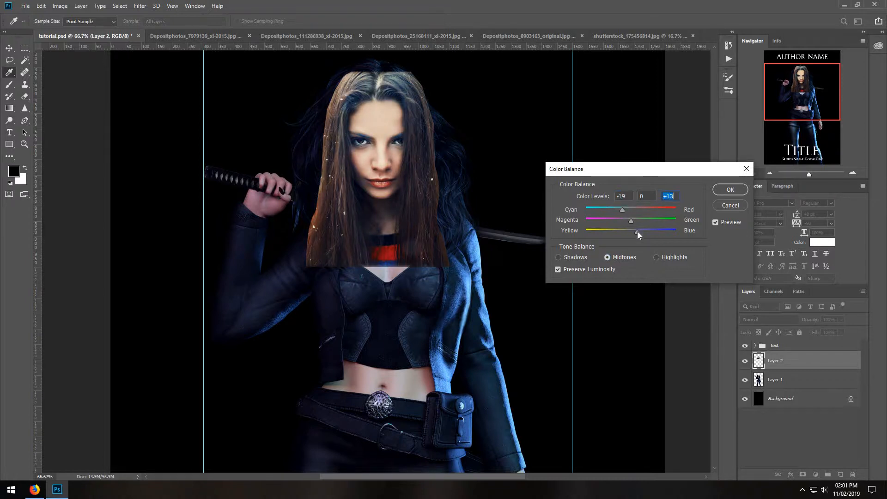
{"action": "left_click", "coordinate": [656, 257]}
{"action": "left_click", "coordinate": [725, 194]}
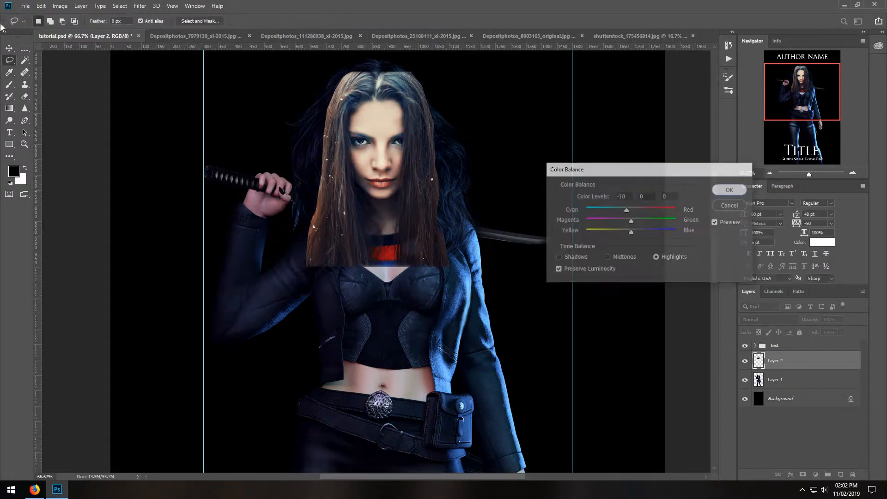
Raise the head layer's contrast to 15 with Brightness/Contrast.
{"action": "left_click", "coordinate": [60, 5]}
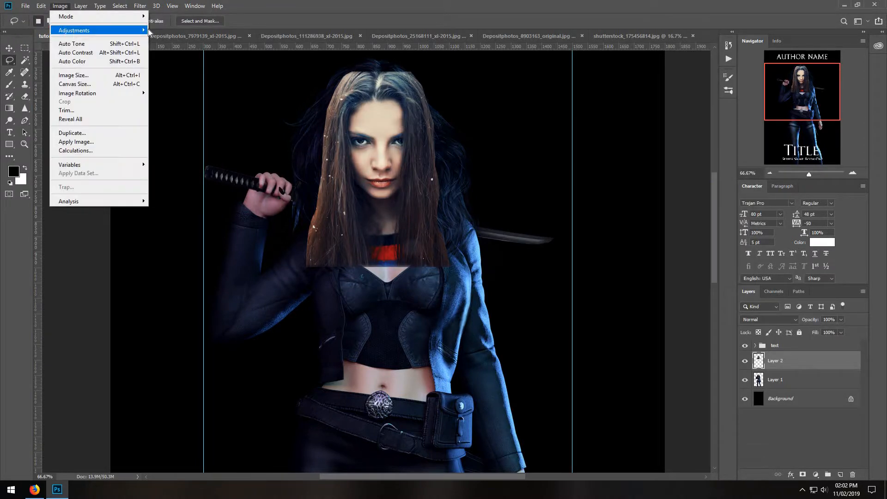
{"action": "mouse_move", "coordinate": [74, 32]}
{"action": "left_click", "coordinate": [217, 29]}
{"action": "left_click_drag", "start_coordinate": [578, 159], "coordinate": [585, 159]}
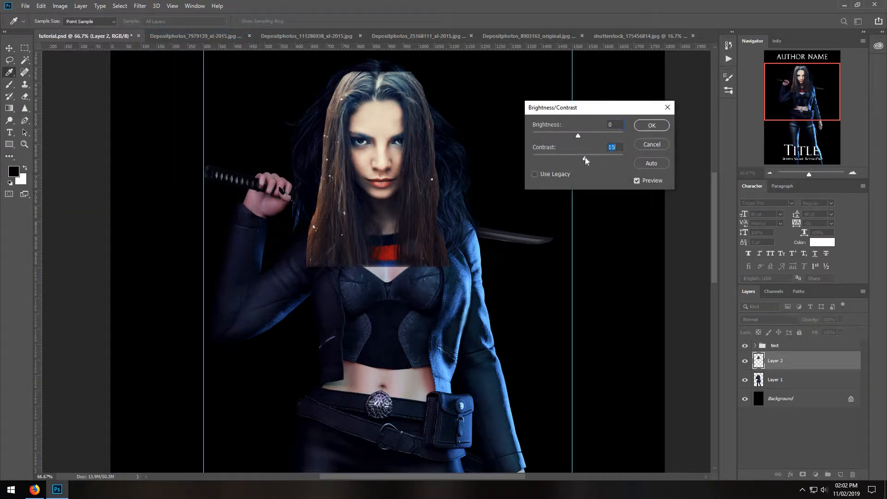
{"action": "left_click", "coordinate": [651, 126]}
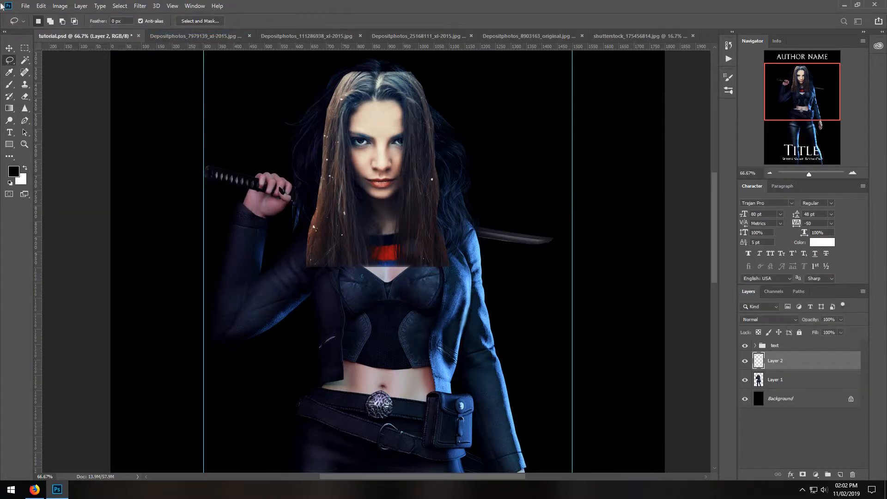
Erase the red collar below the pasted neck with a 72 px Soft Round eraser at 100% opacity.
{"action": "left_click", "coordinate": [25, 96]}
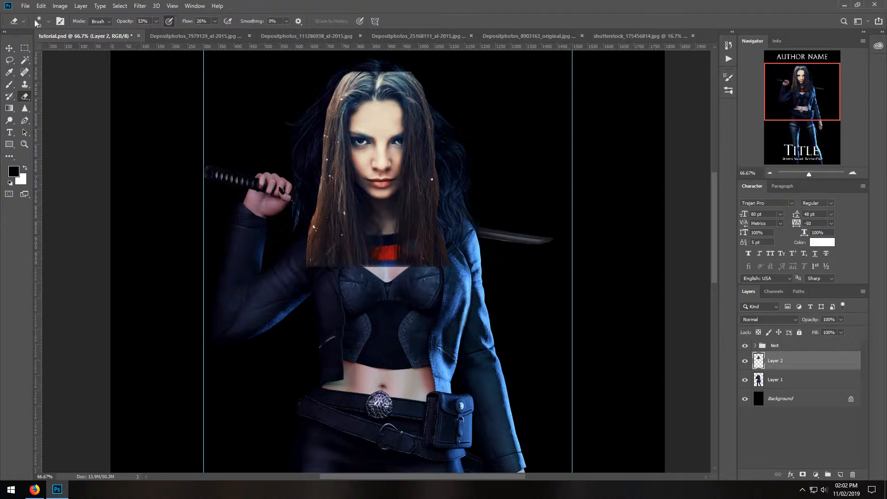
{"action": "left_click", "coordinate": [48, 22]}
{"action": "left_click_drag", "start_coordinate": [56, 49], "coordinate": [73, 48]}
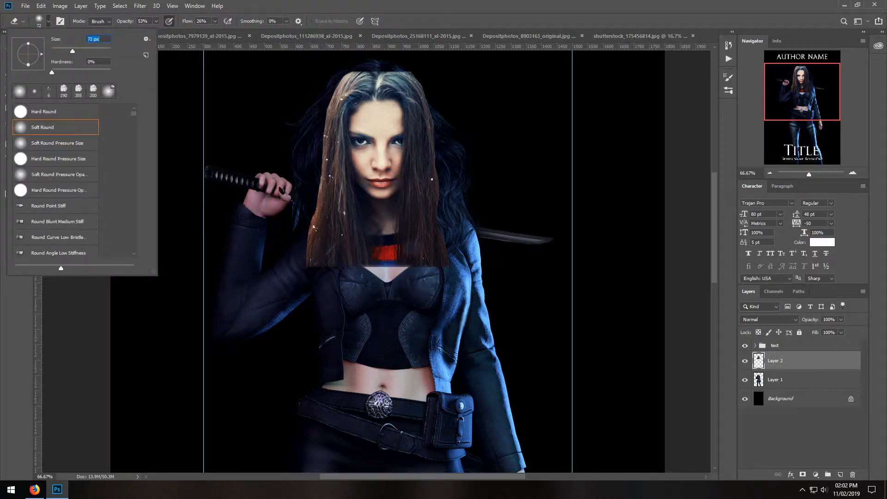
{"action": "left_click", "coordinate": [157, 23]}
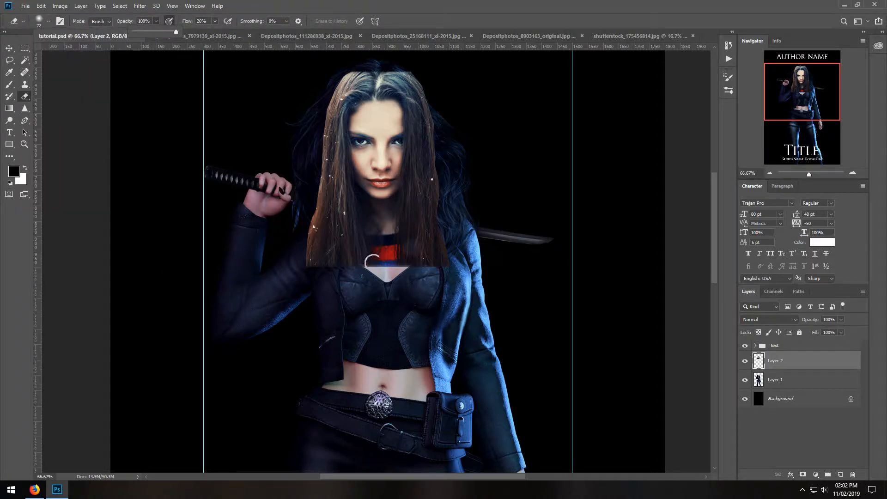
{"action": "mouse_move", "coordinate": [373, 265]}
{"action": "left_mouse_down"}
{"action": "mouse_move", "coordinate": [384, 238]}
{"action": "mouse_move", "coordinate": [402, 281]}
{"action": "mouse_move", "coordinate": [392, 236]}
{"action": "mouse_move", "coordinate": [384, 233]}
{"action": "mouse_move", "coordinate": [372, 257]}
{"action": "mouse_move", "coordinate": [373, 223]}
{"action": "mouse_move", "coordinate": [385, 223]}
{"action": "mouse_move", "coordinate": [383, 270]}
{"action": "left_mouse_up"}
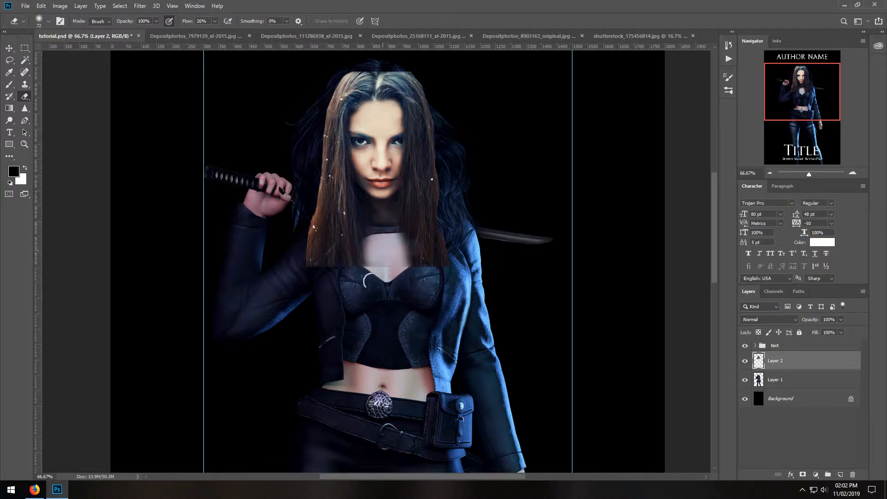
Erase the pasted hair's hard outer edges and lower ends to blend them into the figure's dark hair and chest.
{"action": "mouse_move", "coordinate": [311, 256]}
{"action": "left_mouse_down"}
{"action": "mouse_move", "coordinate": [310, 200]}
{"action": "mouse_move", "coordinate": [316, 270]}
{"action": "mouse_move", "coordinate": [314, 202]}
{"action": "mouse_move", "coordinate": [342, 284]}
{"action": "mouse_move", "coordinate": [320, 245]}
{"action": "mouse_move", "coordinate": [329, 265]}
{"action": "mouse_move", "coordinate": [314, 189]}
{"action": "mouse_move", "coordinate": [320, 151]}
{"action": "mouse_move", "coordinate": [314, 209]}
{"action": "mouse_move", "coordinate": [324, 77]}
{"action": "mouse_move", "coordinate": [325, 96]}
{"action": "mouse_move", "coordinate": [354, 66]}
{"action": "mouse_move", "coordinate": [322, 99]}
{"action": "mouse_move", "coordinate": [378, 58]}
{"action": "mouse_move", "coordinate": [300, 120]}
{"action": "mouse_move", "coordinate": [321, 138]}
{"action": "mouse_move", "coordinate": [312, 180]}
{"action": "mouse_move", "coordinate": [333, 67]}
{"action": "left_mouse_up"}
{"action": "mouse_move", "coordinate": [399, 72]}
{"action": "left_mouse_down"}
{"action": "mouse_move", "coordinate": [429, 90]}
{"action": "mouse_move", "coordinate": [352, 61]}
{"action": "mouse_move", "coordinate": [342, 66]}
{"action": "mouse_move", "coordinate": [421, 84]}
{"action": "mouse_move", "coordinate": [446, 193]}
{"action": "mouse_move", "coordinate": [447, 269]}
{"action": "mouse_move", "coordinate": [437, 259]}
{"action": "mouse_move", "coordinate": [441, 246]}
{"action": "mouse_move", "coordinate": [421, 281]}
{"action": "left_mouse_up"}
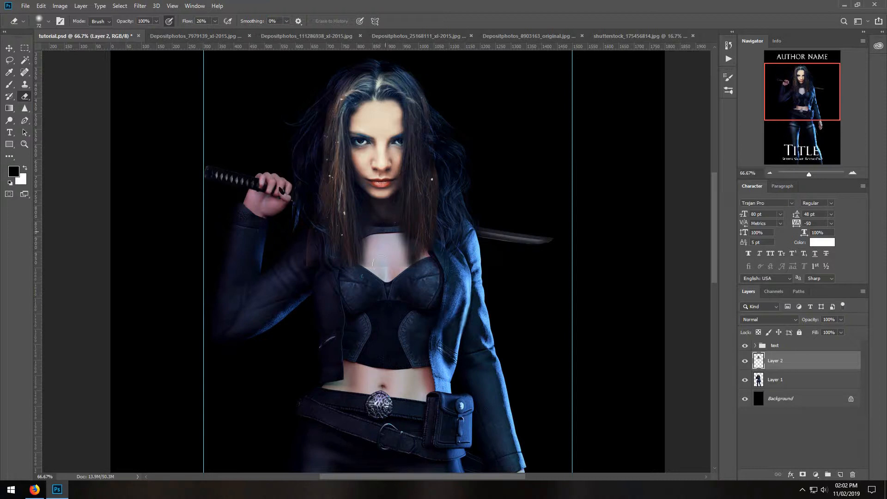
{"action": "mouse_move", "coordinate": [400, 251]}
{"action": "left_mouse_down"}
{"action": "mouse_move", "coordinate": [398, 221]}
{"action": "mouse_move", "coordinate": [422, 272]}
{"action": "mouse_move", "coordinate": [407, 229]}
{"action": "mouse_move", "coordinate": [425, 261]}
{"action": "mouse_move", "coordinate": [407, 282]}
{"action": "mouse_move", "coordinate": [375, 286]}
{"action": "mouse_move", "coordinate": [377, 229]}
{"action": "mouse_move", "coordinate": [355, 279]}
{"action": "mouse_move", "coordinate": [333, 299]}
{"action": "mouse_move", "coordinate": [336, 267]}
{"action": "mouse_move", "coordinate": [307, 267]}
{"action": "left_mouse_up"}
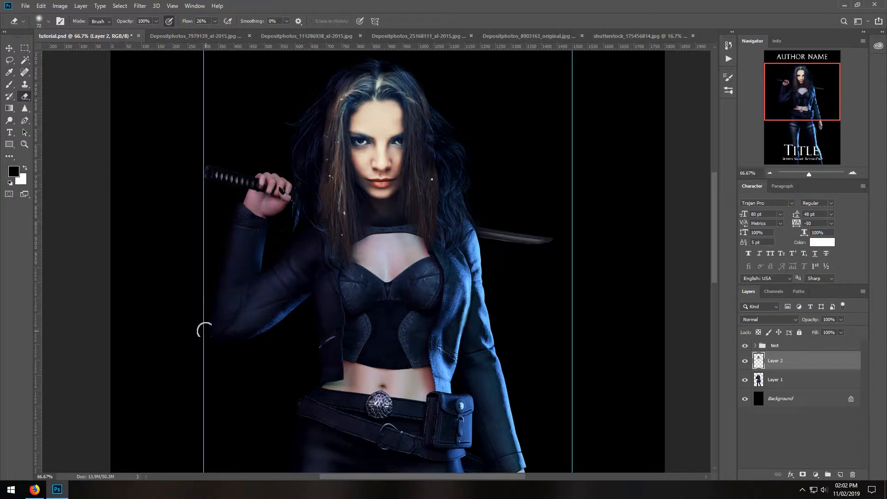
Check the head's placement against the whole cover and nudge it slightly right on the body.
{"action": "left_click", "coordinate": [770, 173]}
{"action": "left_click", "coordinate": [770, 173]}
{"action": "left_click", "coordinate": [771, 173]}
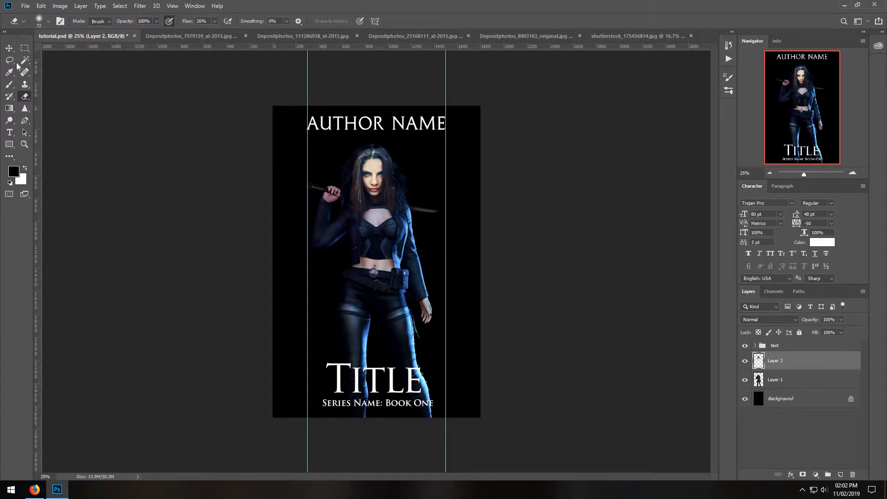
{"action": "left_click", "coordinate": [10, 49]}
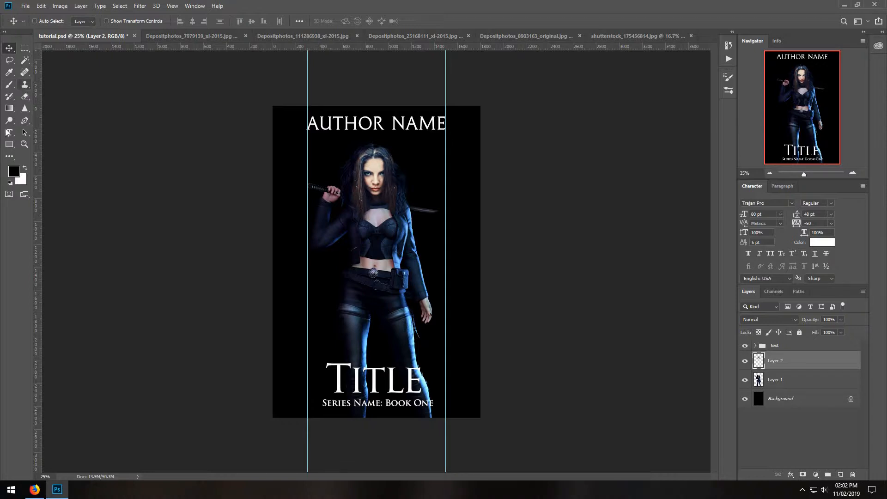
Lasso the hair around the face, leaving the face out, with a 20 px feather.
{"action": "left_click", "coordinate": [24, 144]}
{"action": "left_click", "coordinate": [367, 185]}
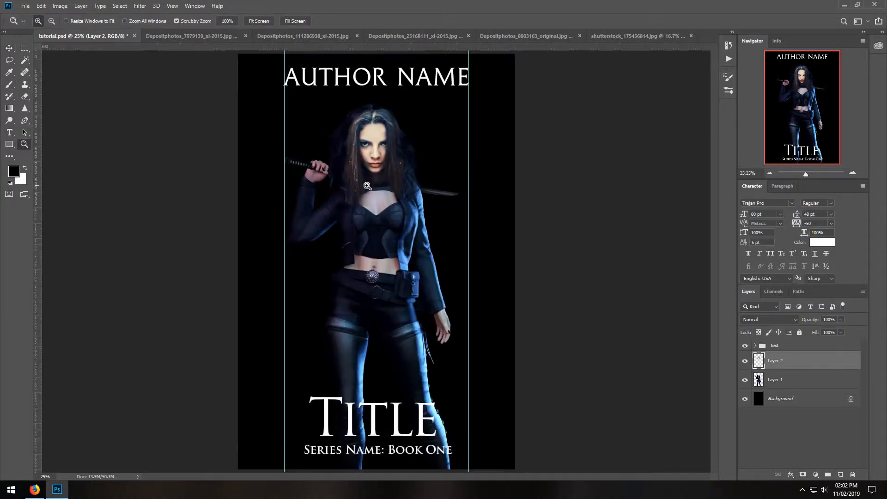
{"action": "left_click", "coordinate": [367, 185]}
{"action": "left_click", "coordinate": [367, 171]}
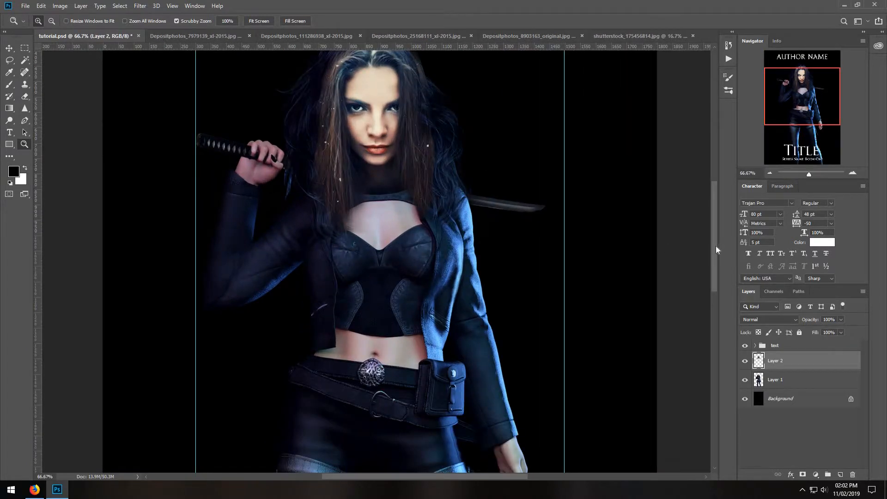
{"action": "left_click_drag", "start_coordinate": [716, 246], "coordinate": [715, 229]}
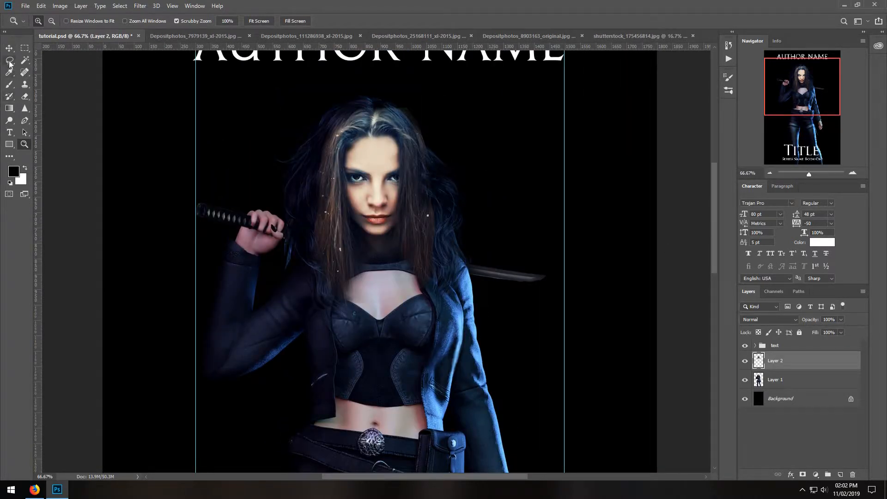
{"action": "left_click", "coordinate": [10, 62]}
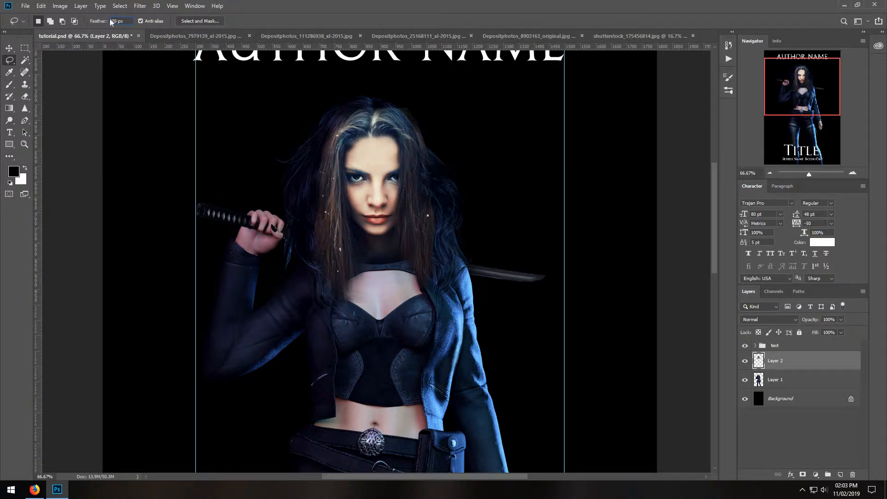
{"action": "mouse_move", "coordinate": [278, 172]}
{"action": "left_mouse_down"}
{"action": "mouse_move", "coordinate": [311, 288]}
{"action": "mouse_move", "coordinate": [344, 287]}
{"action": "mouse_move", "coordinate": [351, 245]}
{"action": "mouse_move", "coordinate": [338, 181]}
{"action": "left_mouse_up"}
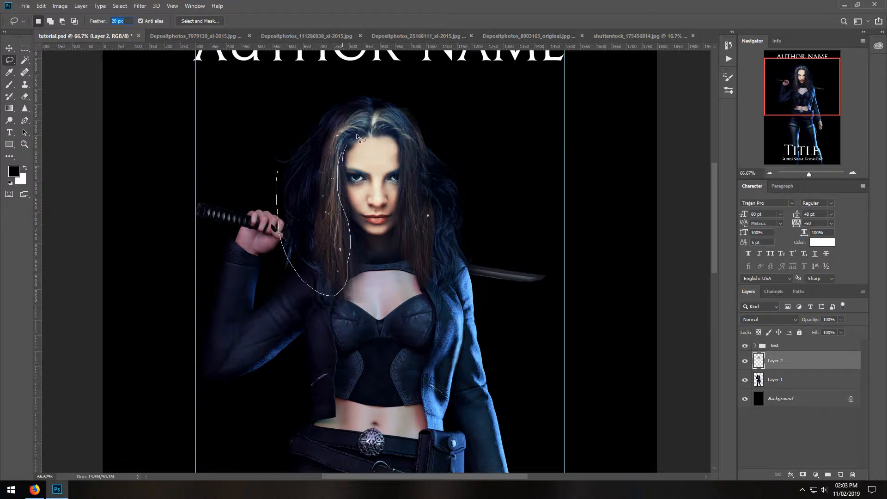
{"action": "mouse_move", "coordinate": [400, 207]}
{"action": "left_mouse_down"}
{"action": "mouse_move", "coordinate": [441, 286]}
{"action": "mouse_move", "coordinate": [294, 83]}
{"action": "mouse_move", "coordinate": [270, 157]}
{"action": "mouse_move", "coordinate": [277, 172]}
{"action": "left_mouse_up"}
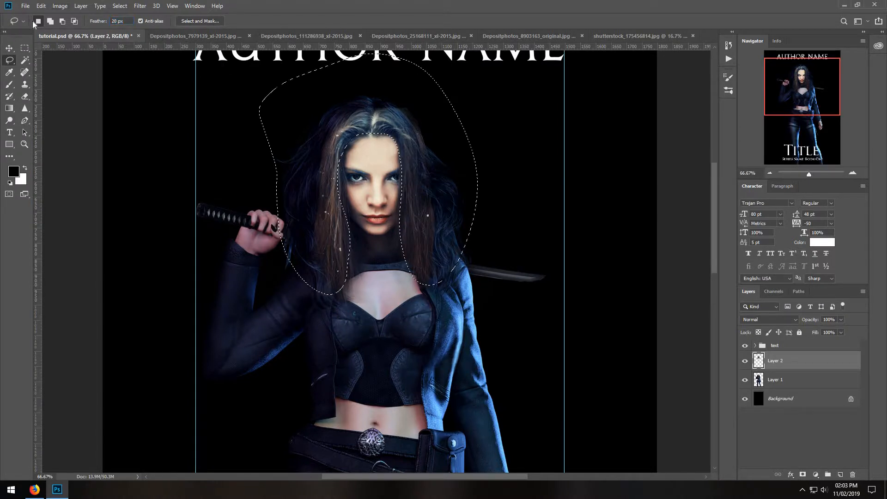
Darken the selected hair with Brightness/Contrast, setting brightness to -40 and contrast to 42.
{"action": "left_click", "coordinate": [60, 5]}
{"action": "mouse_move", "coordinate": [76, 29]}
{"action": "left_click", "coordinate": [174, 30]}
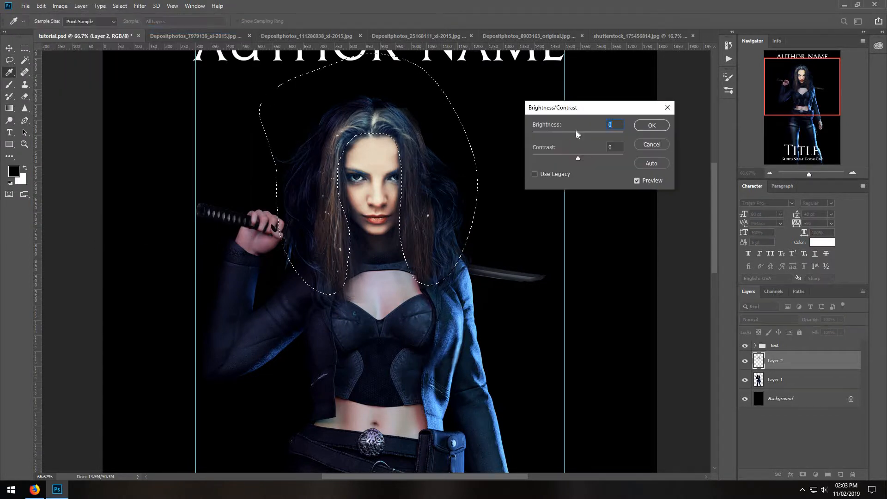
{"action": "left_click_drag", "start_coordinate": [576, 134], "coordinate": [603, 162]}
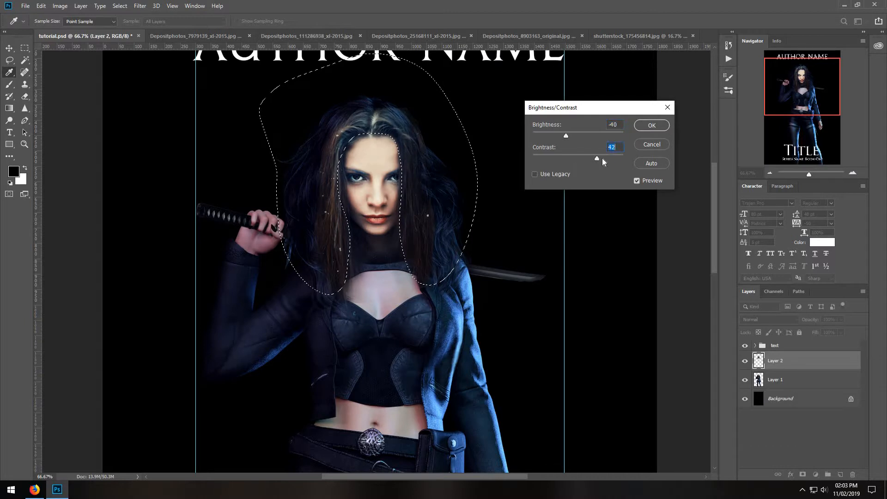
{"action": "left_click", "coordinate": [652, 125]}
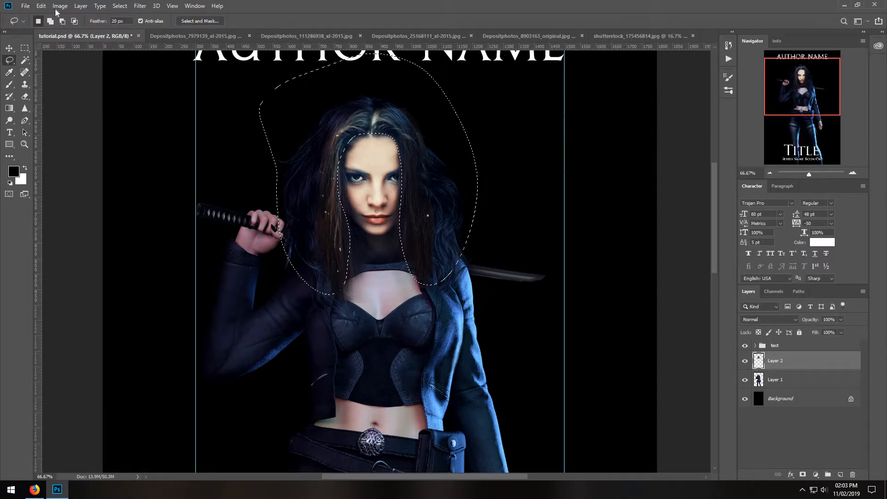
Shift the selected hair's shadows toward blue by +12 with Color Balance and deselect.
{"action": "left_click", "coordinate": [60, 6]}
{"action": "mouse_move", "coordinate": [77, 29]}
{"action": "left_click", "coordinate": [173, 87]}
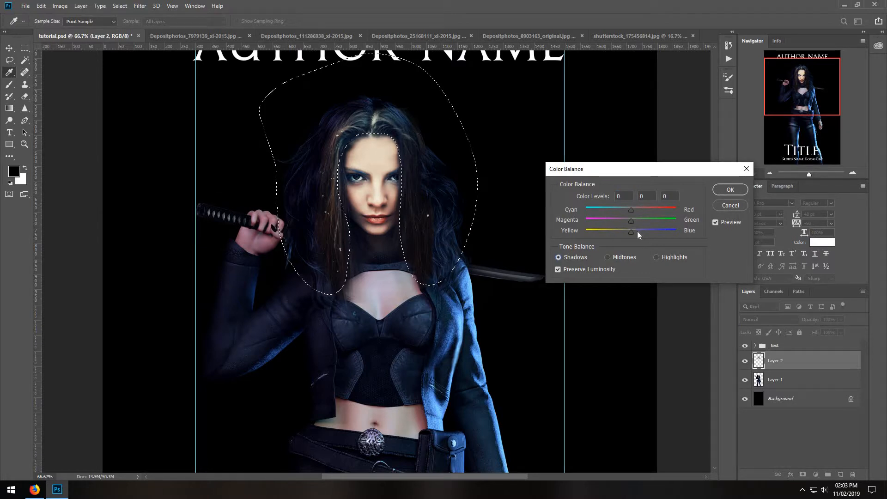
{"action": "left_click", "coordinate": [637, 231]}
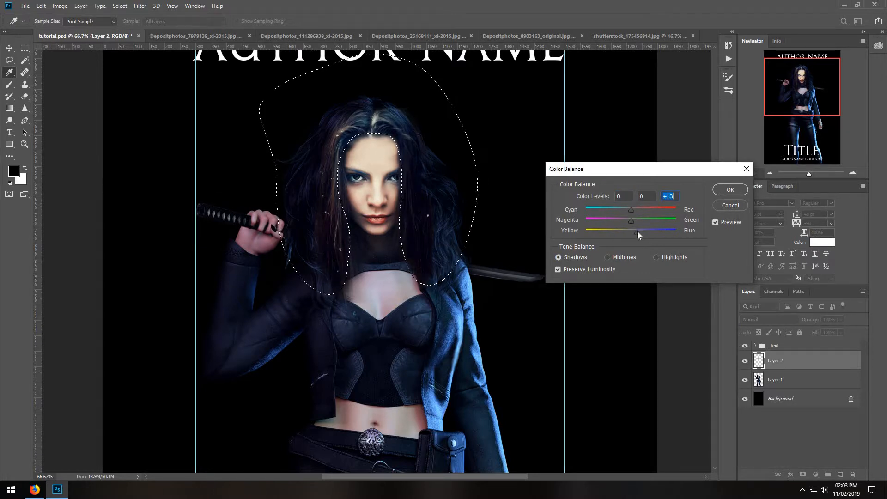
{"action": "left_click", "coordinate": [716, 191]}
{"action": "key", "text": "ctrl+d"}
{"action": "key", "text": "l"}
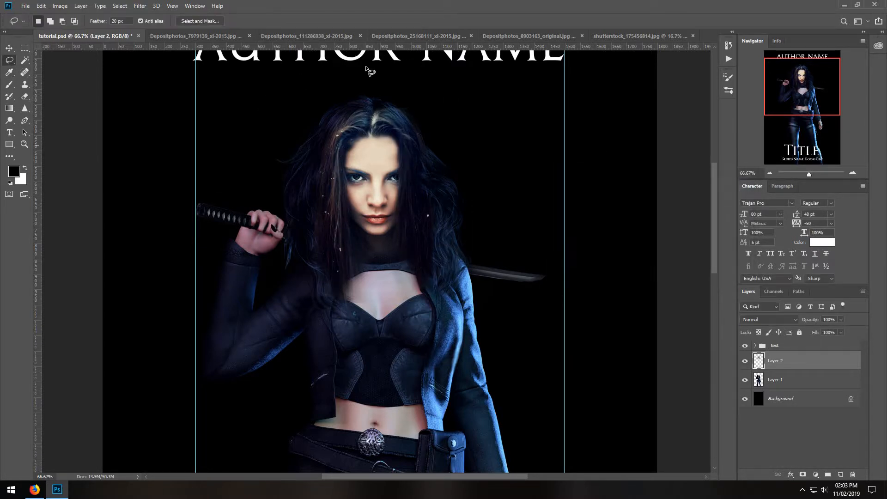
Erase the light strands and specks in the pasted hair with a 92 px Soft Round eraser at 36% opacity.
{"action": "left_click", "coordinate": [26, 96]}
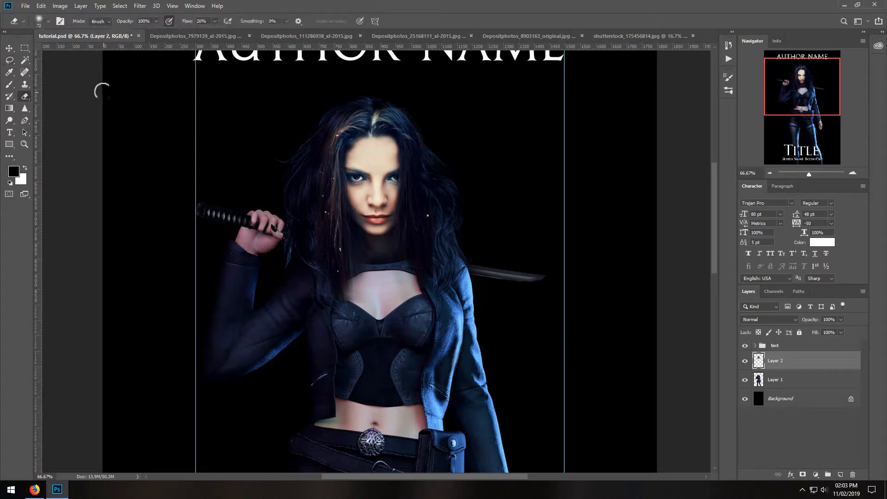
{"action": "left_click", "coordinate": [48, 21]}
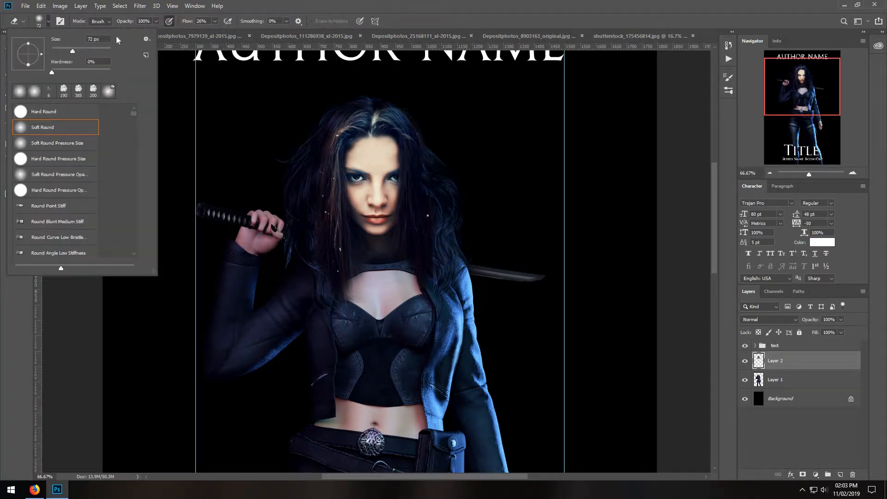
{"action": "left_click", "coordinate": [155, 20]}
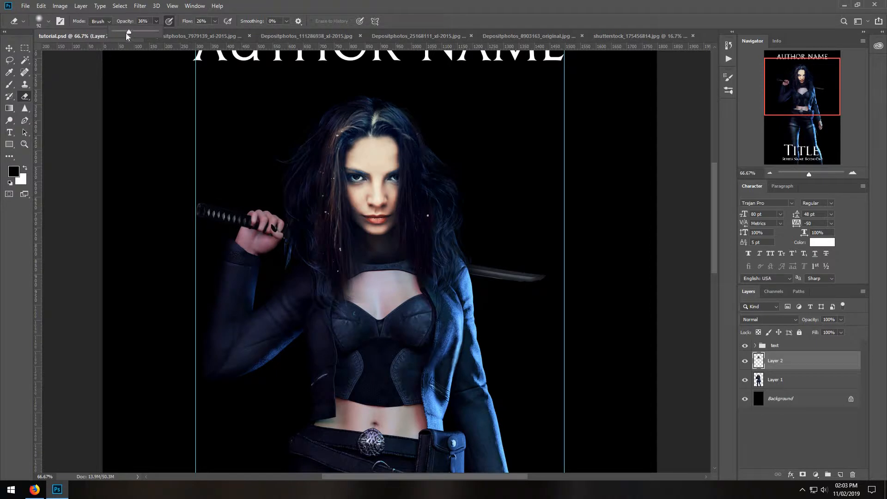
{"action": "left_click", "coordinate": [308, 154]}
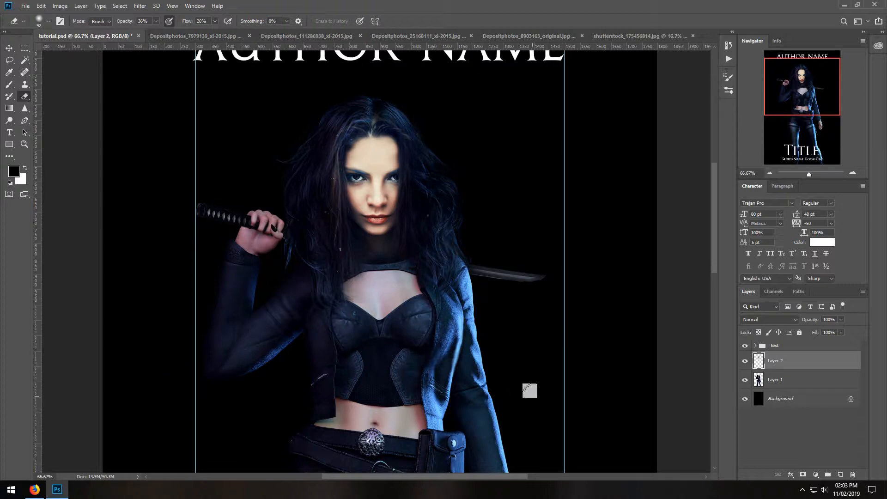
Save the blended cover to the existing tutorial.psd file.
{"action": "left_click", "coordinate": [772, 174]}
{"action": "left_click", "coordinate": [772, 173]}
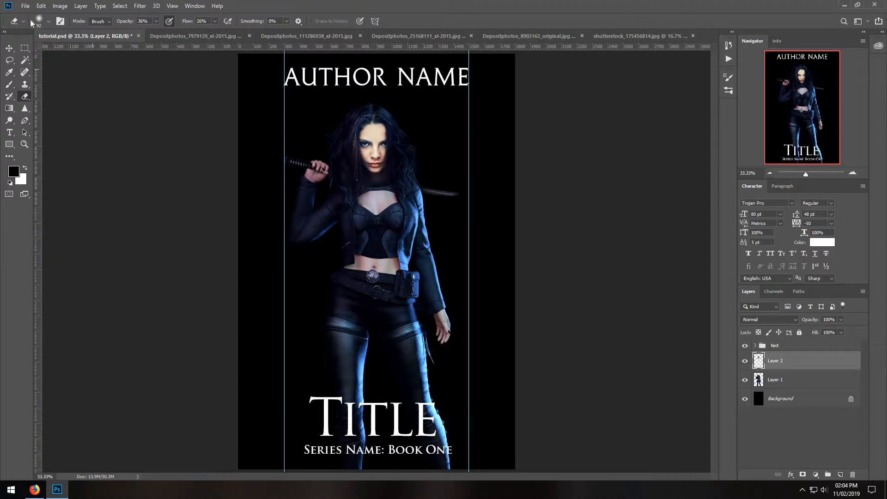
{"action": "left_click", "coordinate": [25, 6]}
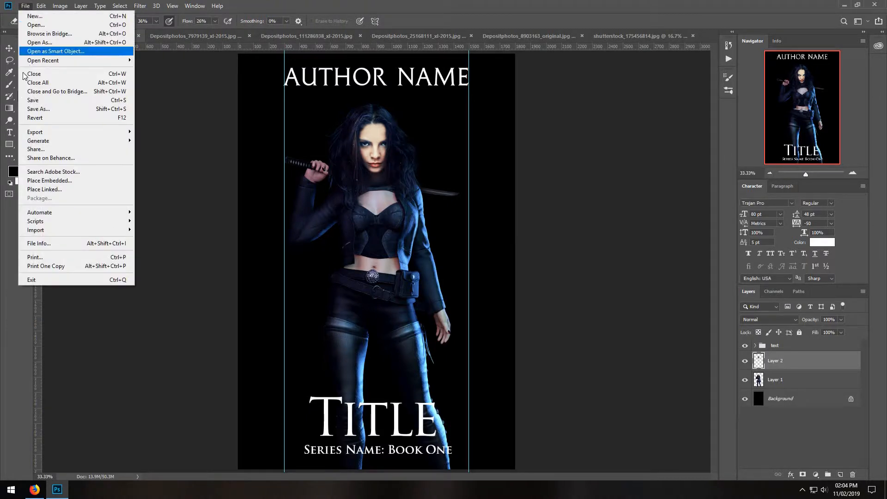
{"action": "left_click", "coordinate": [30, 101]}
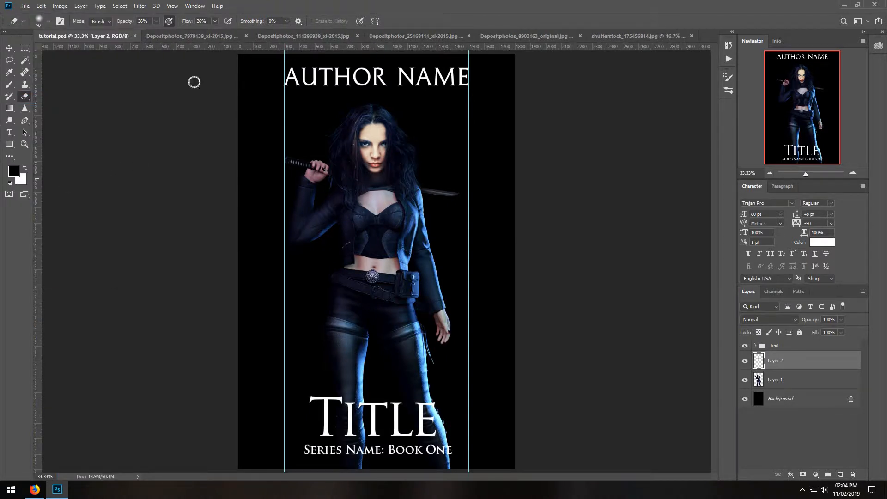
Copy the whole city-and-road image from Depositphotos_7979139_xl-2015.jpg and close that file.
{"action": "left_click", "coordinate": [178, 36]}
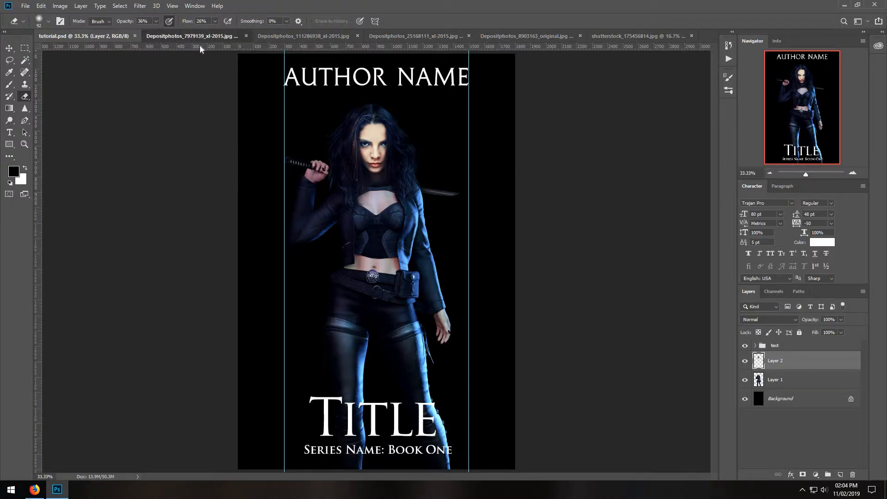
{"action": "left_click", "coordinate": [121, 6]}
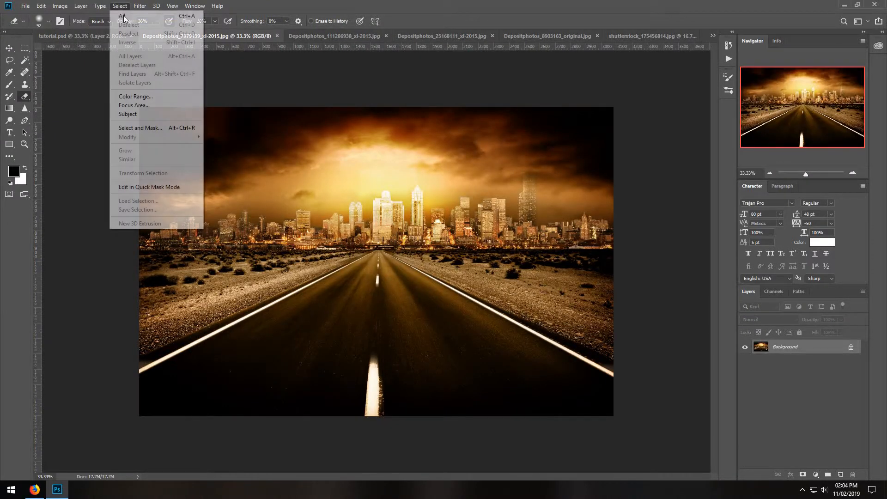
{"action": "left_click", "coordinate": [124, 15]}
{"action": "left_click", "coordinate": [42, 6]}
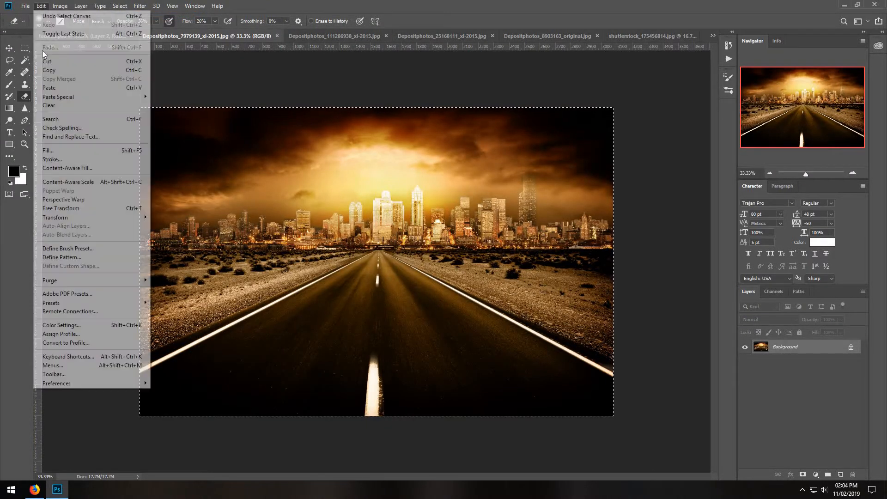
{"action": "left_click", "coordinate": [47, 64]}
{"action": "left_click", "coordinate": [278, 36]}
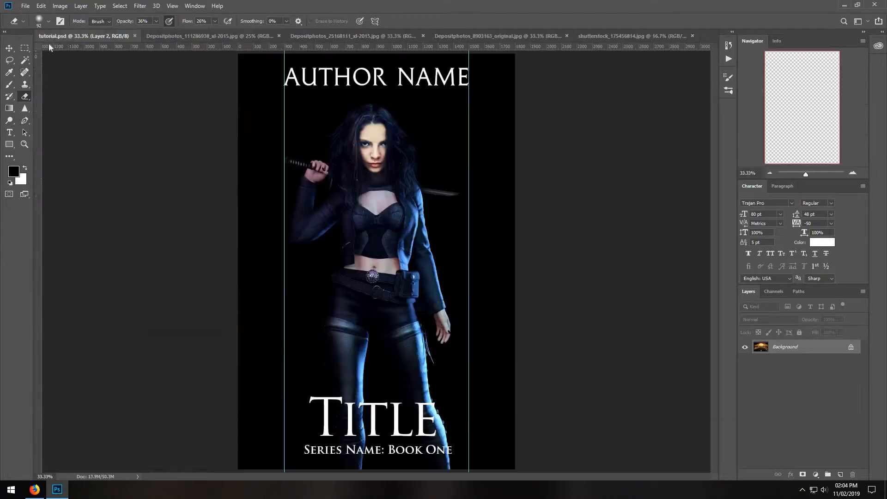
Paste the city-and-road image directly above the black Background layer, behind the woman.
{"action": "left_click", "coordinate": [797, 404]}
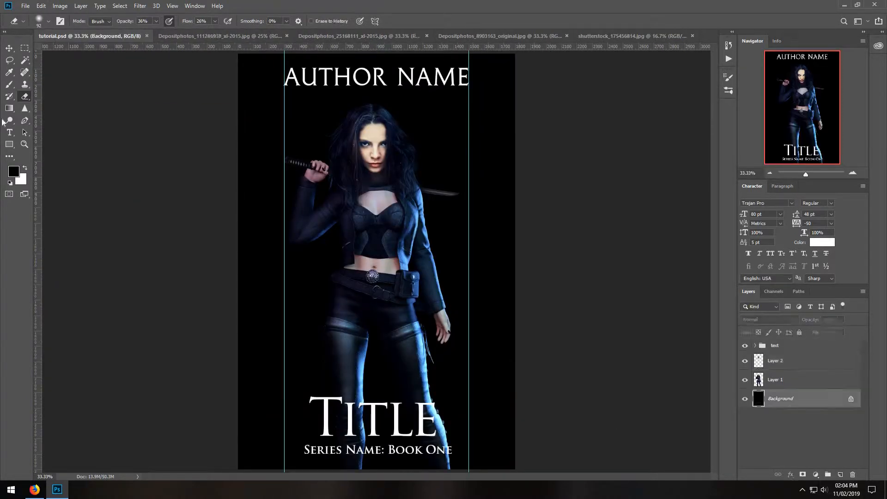
{"action": "left_click", "coordinate": [45, 7]}
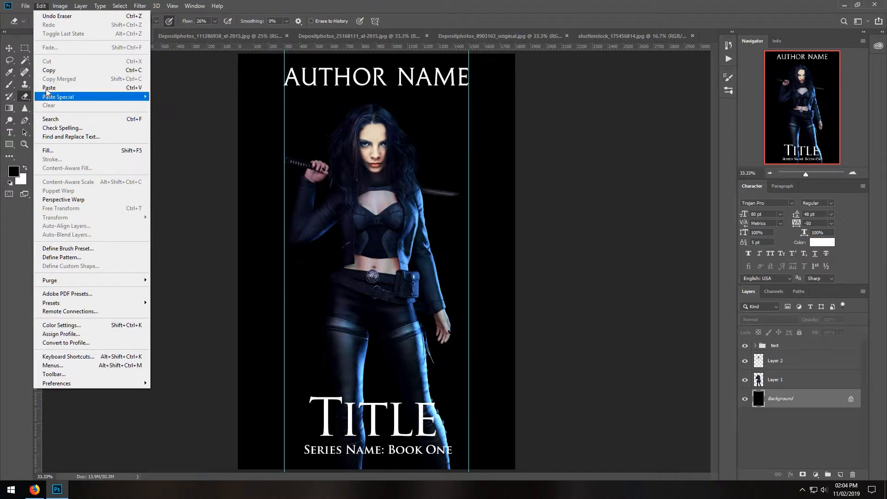
{"action": "left_click", "coordinate": [33, 89]}
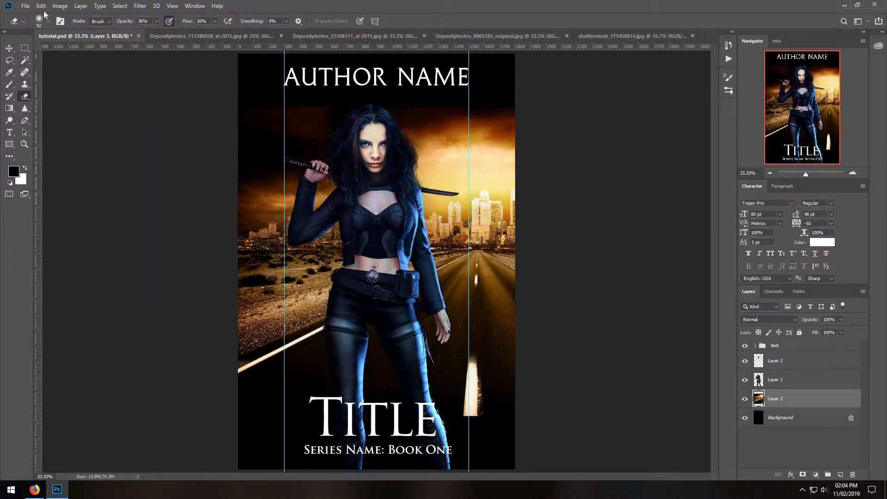
Scale the city-and-road layer to 129.78% and position it to cover the background, with the road's center line left of the woman.
{"action": "left_click", "coordinate": [42, 7]}
{"action": "left_click", "coordinate": [73, 206]}
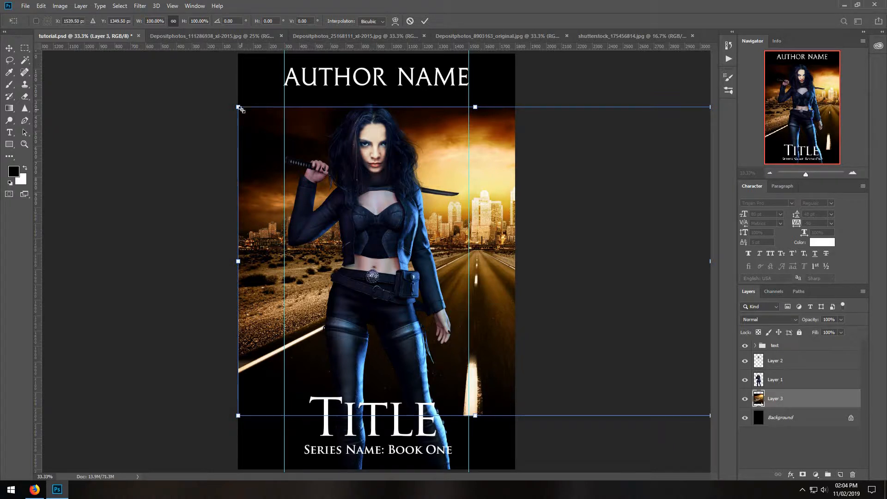
{"action": "left_click_drag", "start_coordinate": [492, 170], "coordinate": [311, 131]}
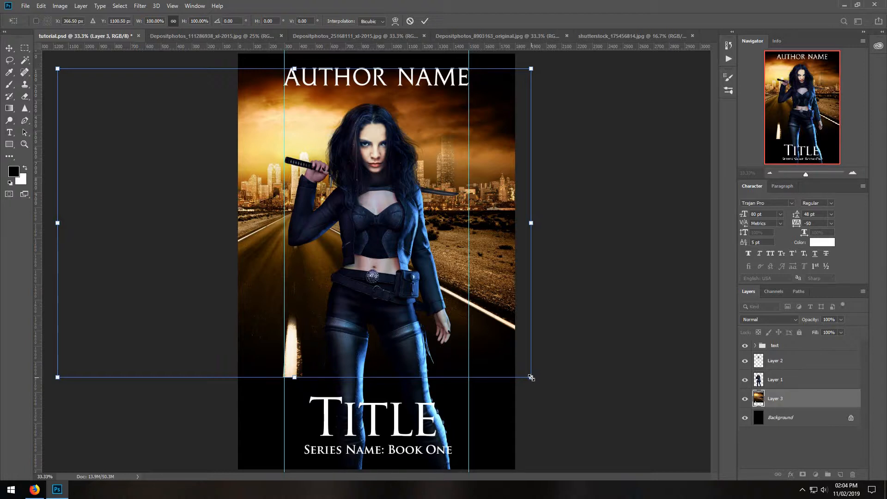
{"action": "left_click", "coordinate": [41, 6]}
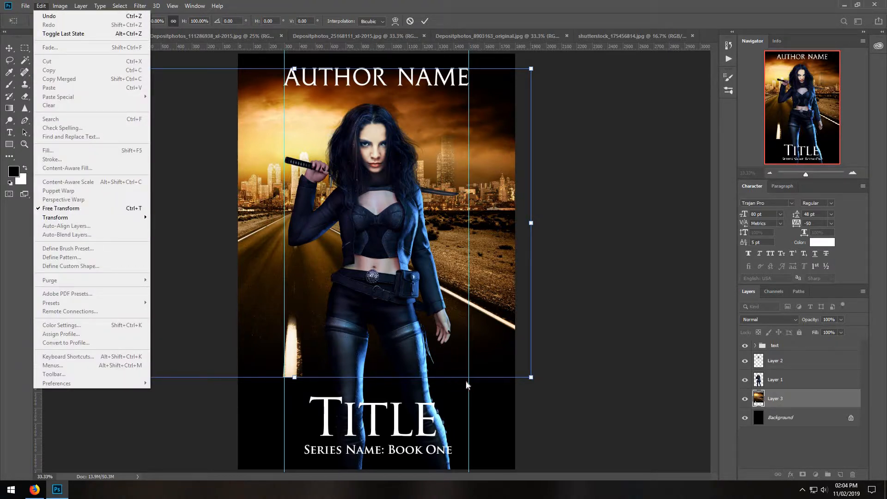
{"action": "left_click", "coordinate": [530, 379]}
{"action": "left_click_drag", "start_coordinate": [531, 379], "coordinate": [672, 471]}
{"action": "left_click_drag", "start_coordinate": [579, 397], "coordinate": [505, 396]}
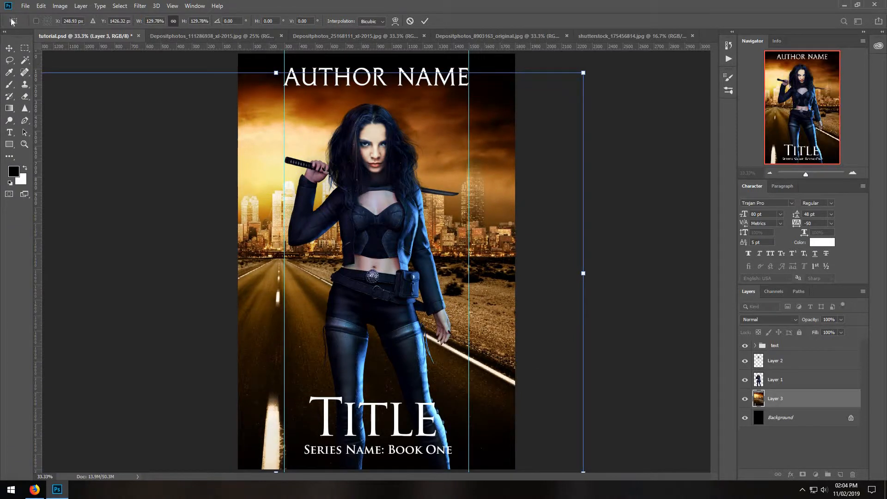
{"action": "left_click", "coordinate": [9, 62]}
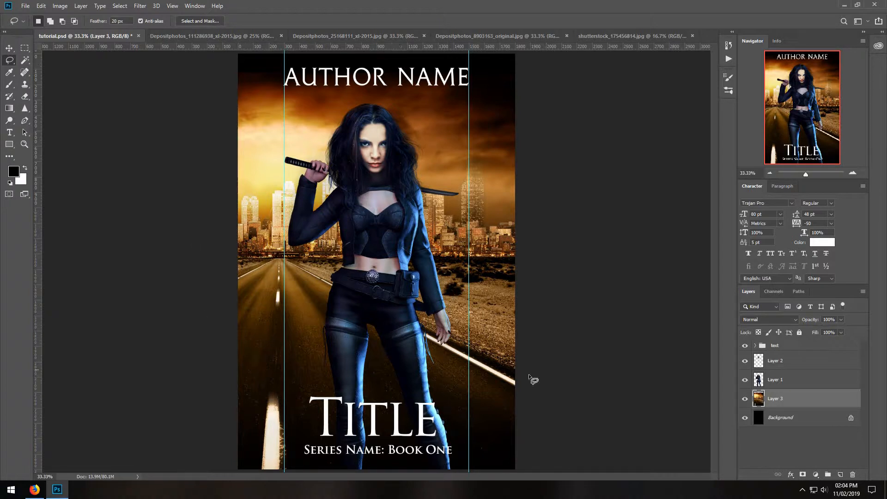
Move the woman's head and body layers, Layer 2 and Layer 1, together to the right and slightly up on the cover.
{"action": "left_click", "coordinate": [772, 380]}
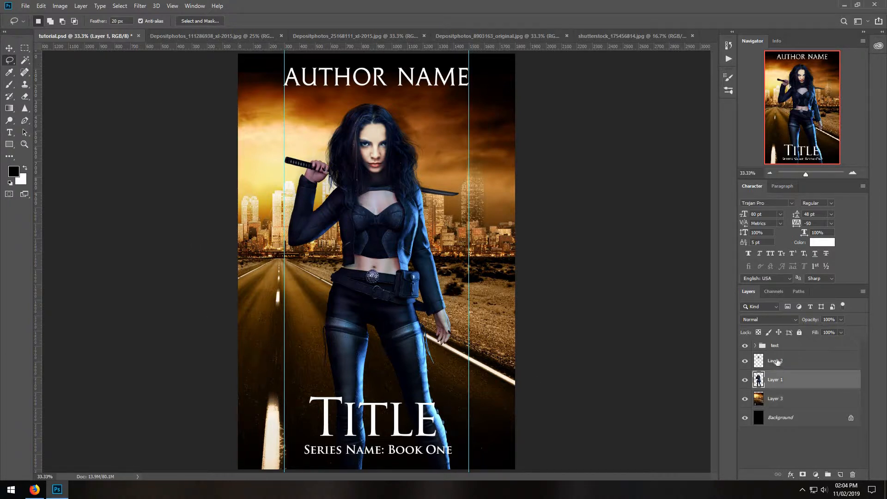
{"action": "left_click", "coordinate": [777, 361], "text": "shift"}
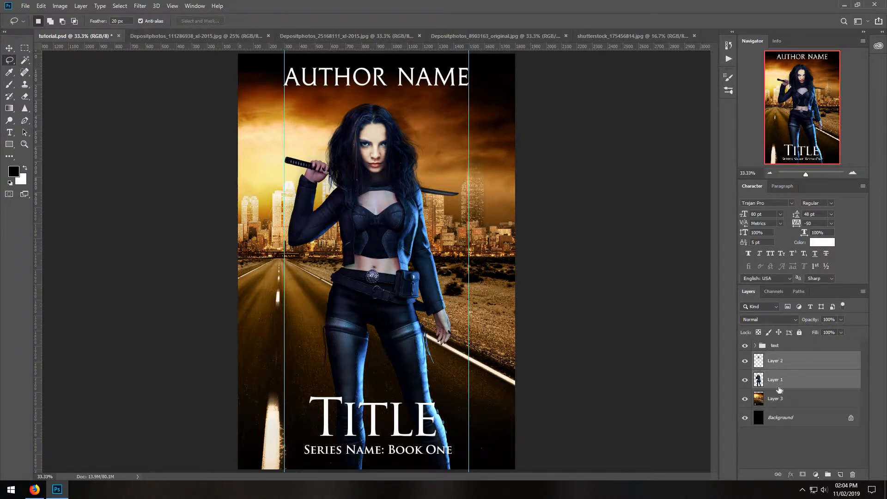
{"action": "left_click", "coordinate": [8, 48]}
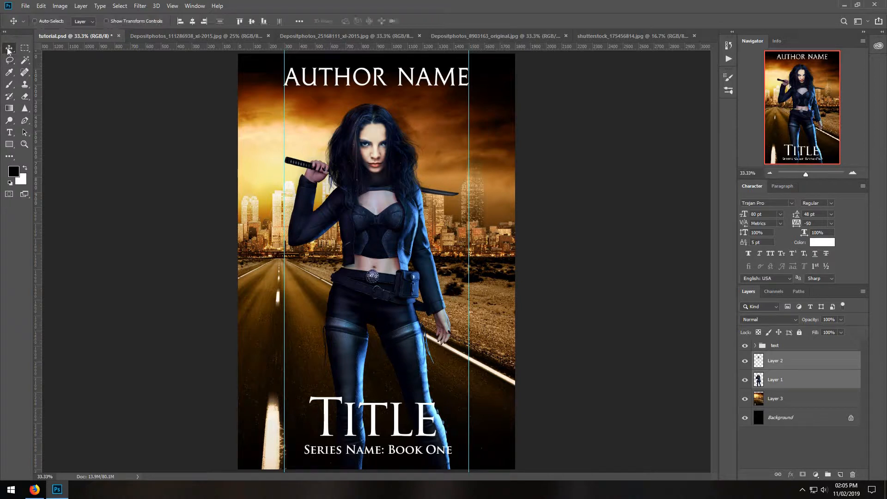
{"action": "key", "text": "Right"}
{"action": "key", "text": "Right"}
{"action": "key", "text": "Right"}
{"action": "key", "text": "Right"}
{"action": "key", "text": "Right"}
{"action": "key", "text": "Right"}
{"action": "key", "text": "Right"}
{"action": "key", "text": "Right"}
{"action": "key", "text": "Right"}
{"action": "key", "text": "Right"}
{"action": "key", "text": "Right"}
{"action": "key", "text": "Right"}
{"action": "key", "text": "Right"}
{"action": "key", "text": "Right"}
{"action": "key", "text": "Right"}
{"action": "key", "text": "Right"}
{"action": "key", "text": "Right"}
{"action": "key", "text": "Right"}
{"action": "key", "text": "Right"}
{"action": "key", "text": "Right"}
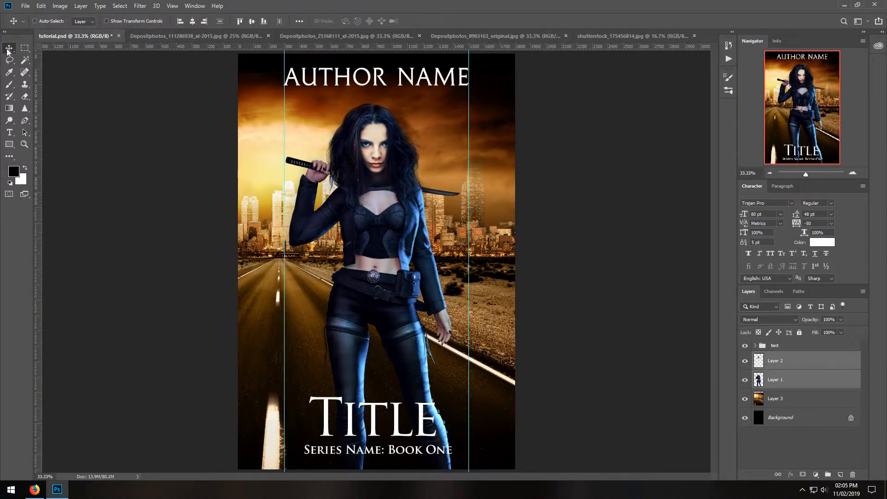
{"action": "key", "text": "Right"}
{"action": "key", "text": "Right"}
{"action": "key", "text": "Right"}
{"action": "key", "text": "Right"}
{"action": "key", "text": "Right"}
{"action": "key", "text": "Right"}
{"action": "key", "text": "Right"}
{"action": "key", "text": "Right"}
{"action": "key", "text": "Right"}
{"action": "key", "text": "Right"}
{"action": "key", "text": "Right"}
{"action": "key", "text": "Right"}
{"action": "key", "text": "Right"}
{"action": "key", "text": "Right"}
{"action": "key", "text": "Right"}
{"action": "key", "text": "Right"}
{"action": "key", "text": "Right"}
{"action": "key", "text": "Right"}
{"action": "key", "text": "Right"}
{"action": "key", "text": "Right"}
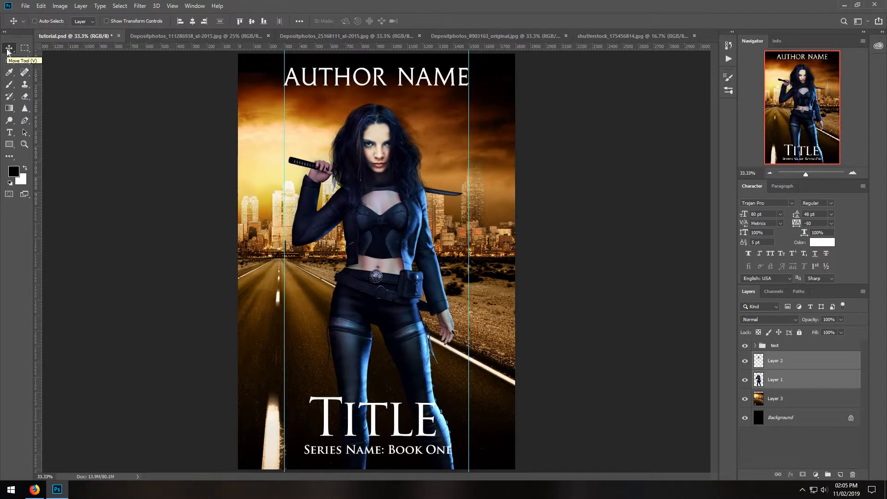
{"action": "key", "text": "Right"}
{"action": "key", "text": "Right"}
{"action": "key", "text": "Right"}
{"action": "key", "text": "Right"}
{"action": "key", "text": "Right"}
{"action": "key", "text": "Right"}
{"action": "key", "text": "Right"}
{"action": "key", "text": "Right"}
{"action": "key", "text": "Right"}
{"action": "key", "text": "Right"}
{"action": "key", "text": "Right"}
{"action": "key", "text": "Right"}
{"action": "key", "text": "Right"}
{"action": "key", "text": "Right"}
{"action": "key", "text": "Right"}
{"action": "key", "text": "Right"}
{"action": "key", "text": "Right"}
{"action": "key", "text": "Right"}
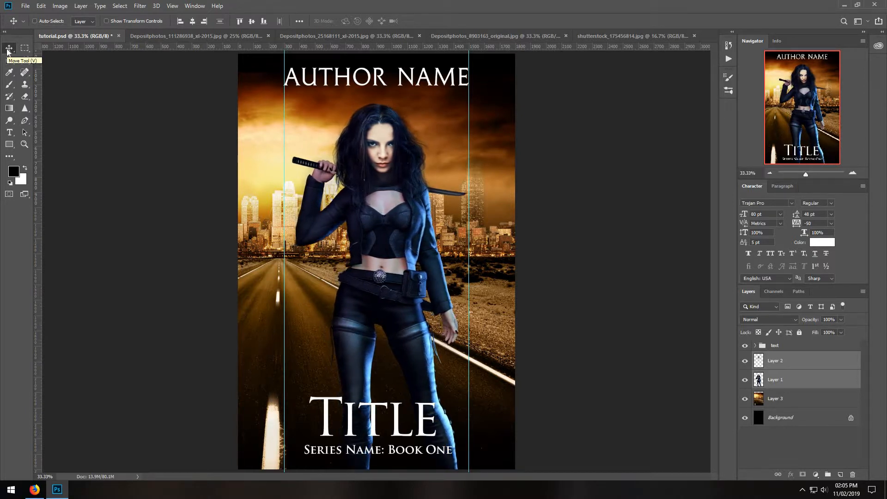
{"action": "key", "text": "Right"}
{"action": "key", "text": "Right"}
{"action": "key", "text": "Right"}
{"action": "key", "text": "Right"}
{"action": "key", "text": "Right"}
{"action": "key", "text": "Right"}
{"action": "key", "text": "Right"}
{"action": "key", "text": "Right"}
{"action": "key", "text": "Right"}
{"action": "key", "text": "Right"}
{"action": "key", "text": "Right"}
{"action": "key", "text": "Right"}
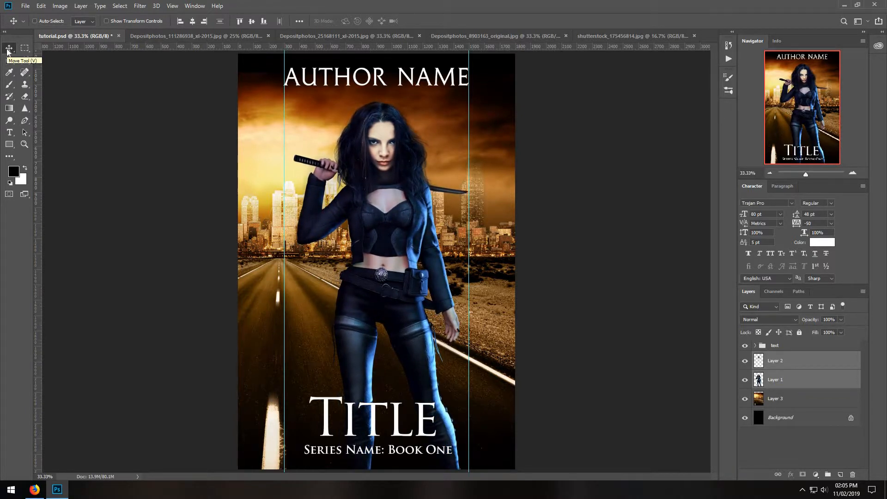
{"action": "key", "text": "Up"}
{"action": "key", "text": "Up"}
{"action": "key", "text": "Up"}
{"action": "key", "text": "Up"}
{"action": "key", "text": "Up"}
{"action": "key", "text": "Up"}
{"action": "key", "text": "Up"}
{"action": "key", "text": "Up"}
{"action": "key", "text": "Up"}
{"action": "key", "text": "Up"}
{"action": "key", "text": "Up"}
{"action": "key", "text": "Up"}
{"action": "key", "text": "Right"}
{"action": "key", "text": "Right"}
{"action": "key", "text": "Right"}
{"action": "key", "text": "Right"}
{"action": "key", "text": "Right"}
{"action": "key", "text": "Right"}
{"action": "key", "text": "Right"}
{"action": "key", "text": "Right"}
{"action": "key", "text": "Right"}
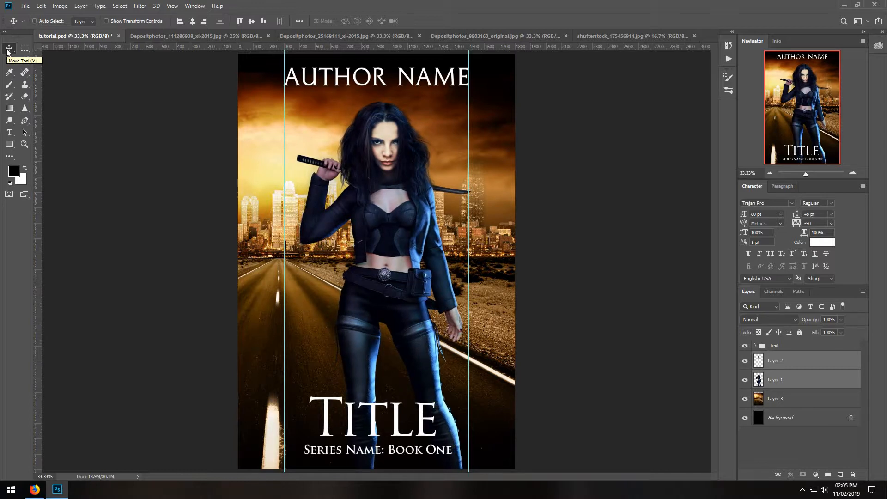
Copy the whole lightning storm image from Depositphotos_111286938_xl-2015.jpg and close that file.
{"action": "left_click", "coordinate": [210, 34]}
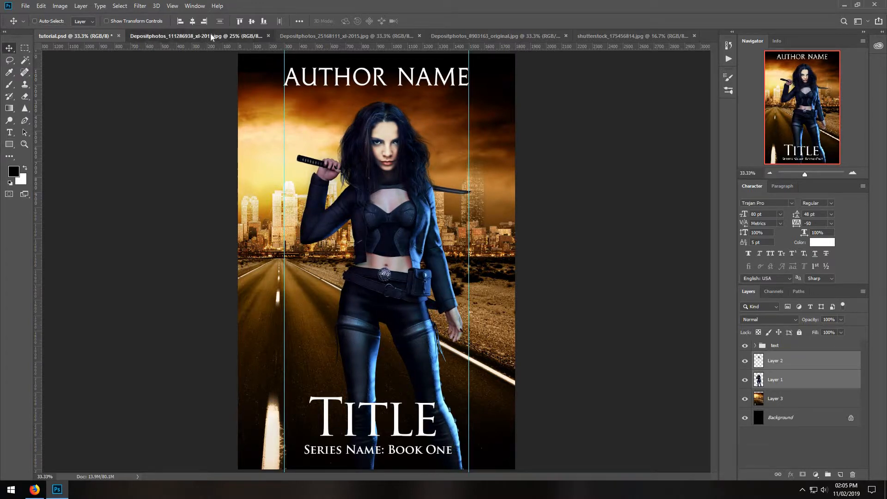
{"action": "left_click", "coordinate": [120, 6]}
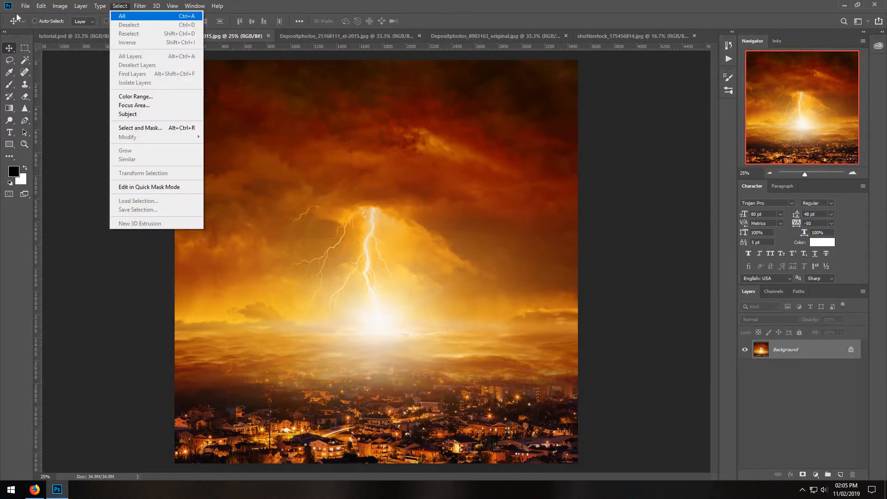
{"action": "left_click", "coordinate": [121, 16]}
{"action": "left_click", "coordinate": [41, 6]}
{"action": "left_click", "coordinate": [49, 70]}
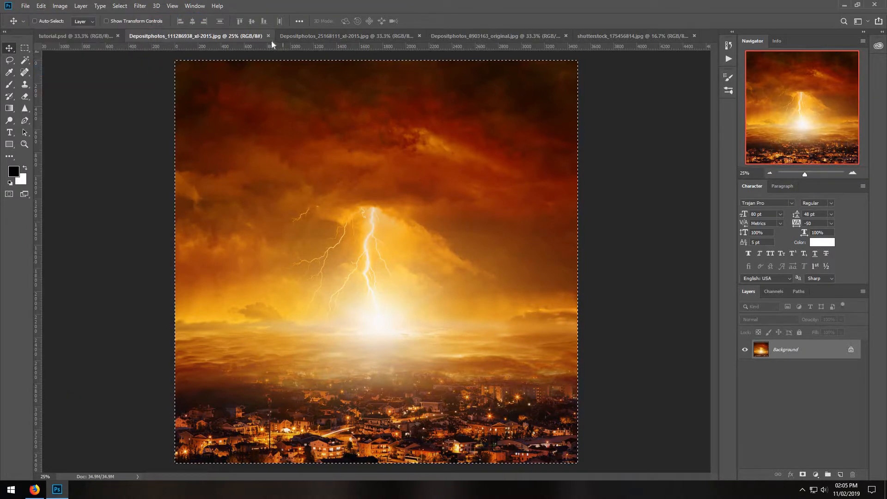
{"action": "left_click", "coordinate": [268, 36]}
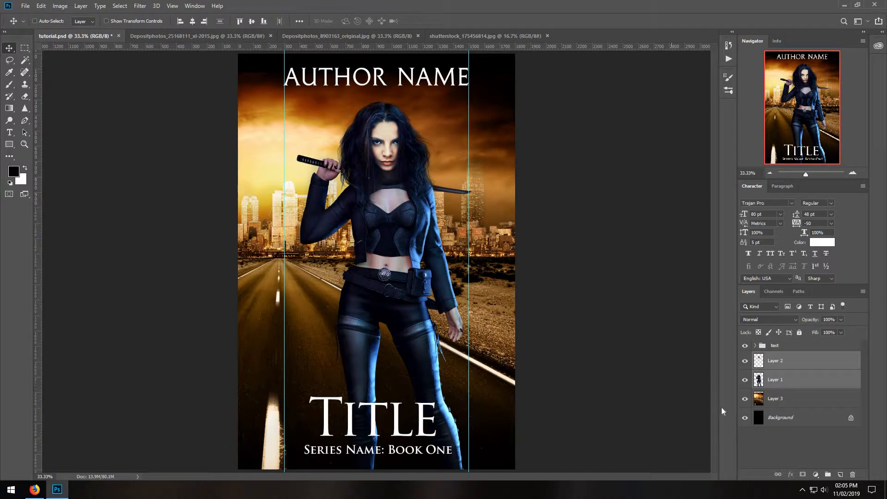
Paste the lightning storm image directly above Layer 3, behind the woman, and lower its opacity to 59%.
{"action": "left_click", "coordinate": [785, 398]}
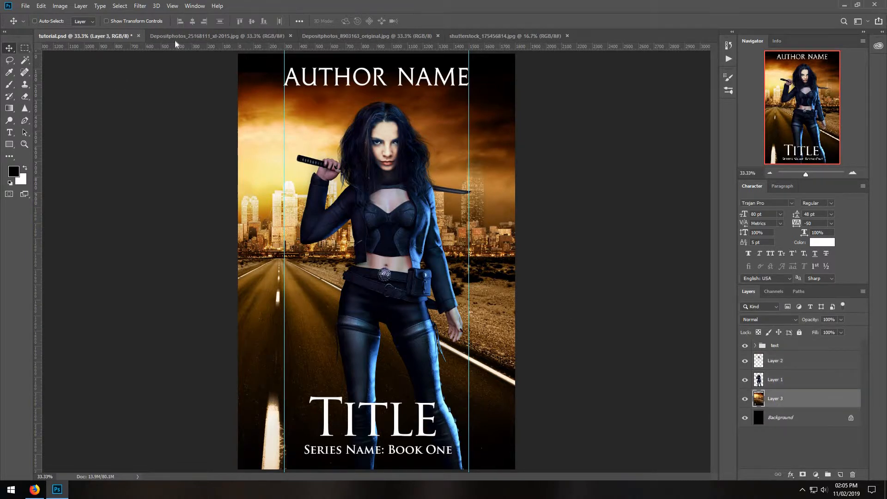
{"action": "left_click", "coordinate": [42, 6]}
{"action": "left_click", "coordinate": [49, 88]}
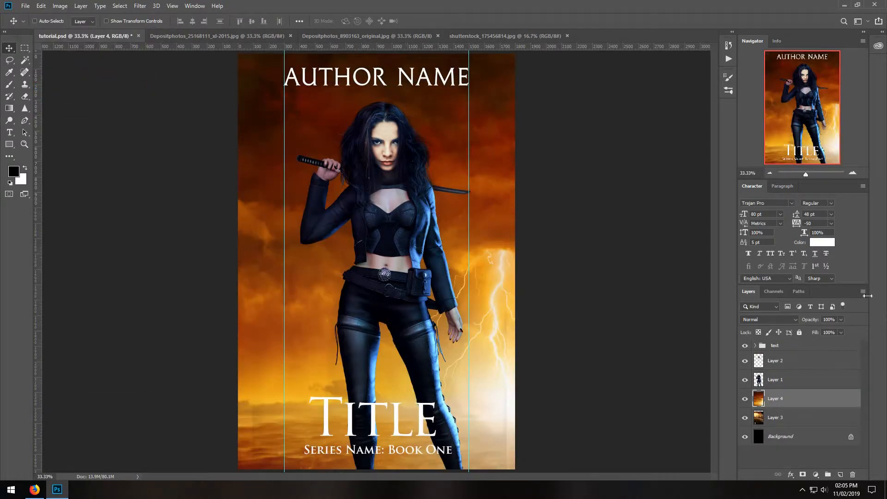
{"action": "left_click", "coordinate": [841, 320]}
{"action": "left_click", "coordinate": [824, 331]}
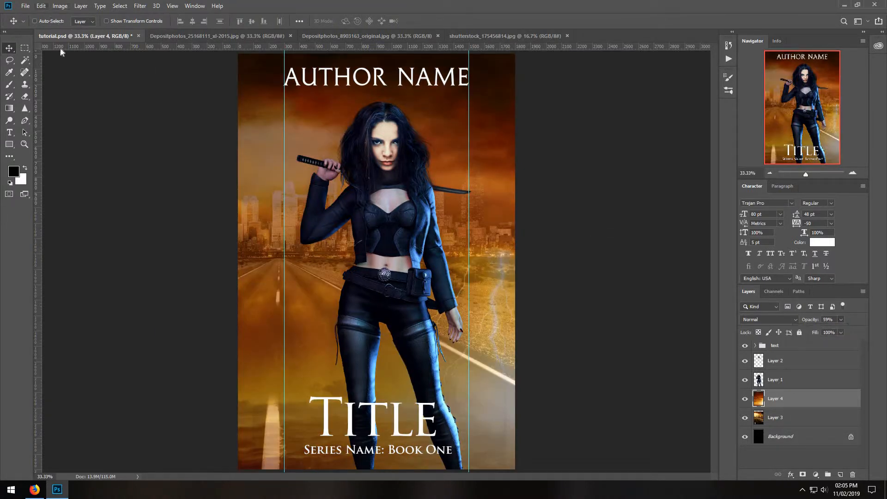
Scale the storm layer to 71.43% and position it so the lightning bolt strikes over the skyline left of the woman.
{"action": "left_click", "coordinate": [41, 5]}
{"action": "left_click", "coordinate": [64, 208]}
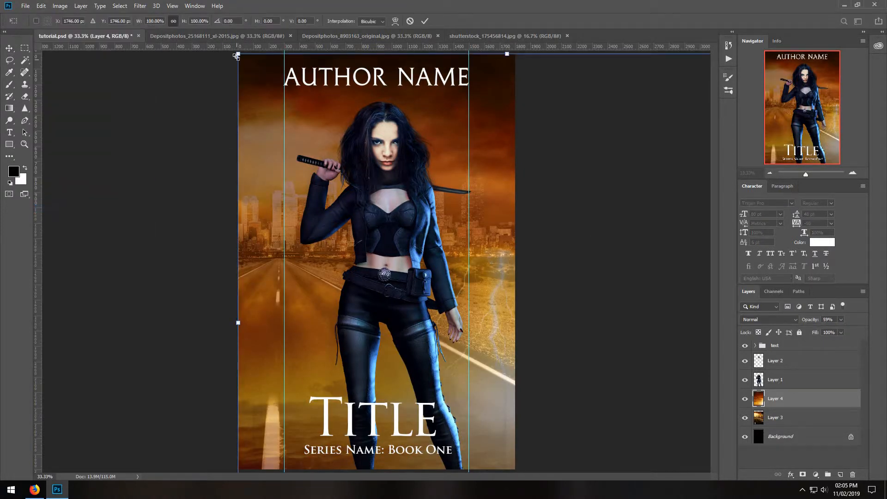
{"action": "left_click_drag", "start_coordinate": [237, 55], "coordinate": [445, 260]}
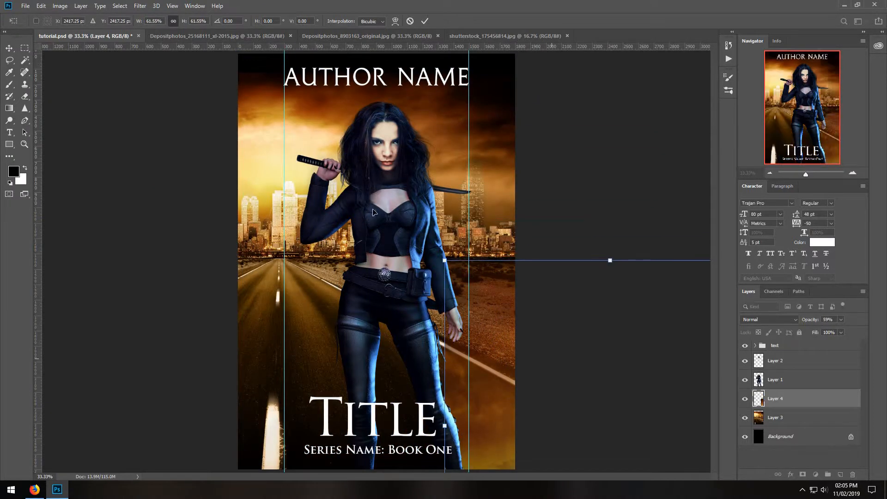
{"action": "left_click_drag", "start_coordinate": [550, 366], "coordinate": [238, 96]}
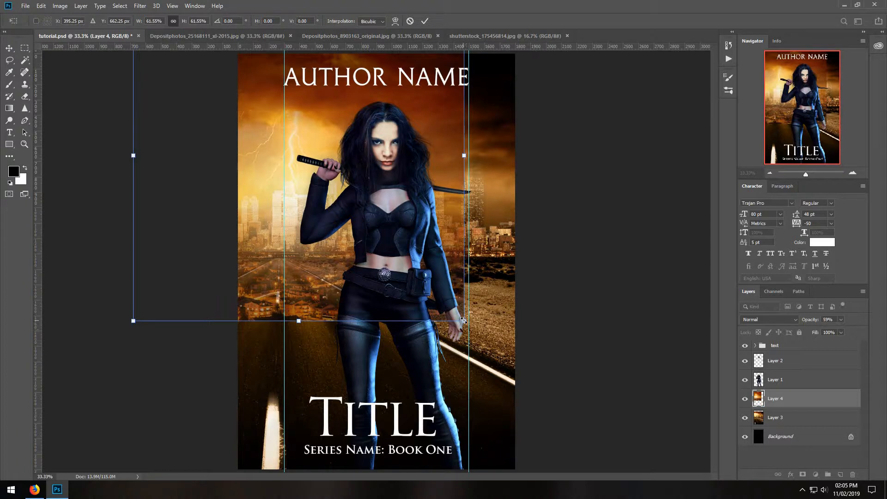
{"action": "left_click_drag", "start_coordinate": [463, 320], "coordinate": [522, 365]}
{"action": "left_click_drag", "start_coordinate": [460, 315], "coordinate": [434, 278]}
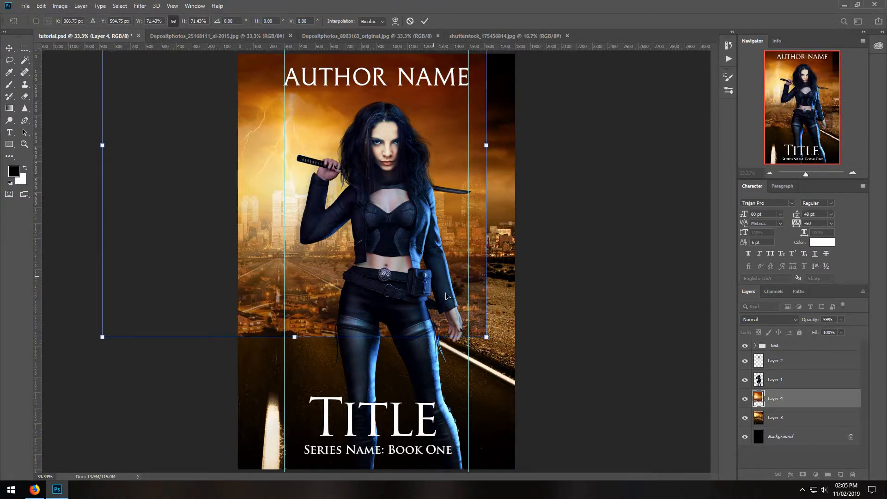
{"action": "left_click", "coordinate": [9, 48]}
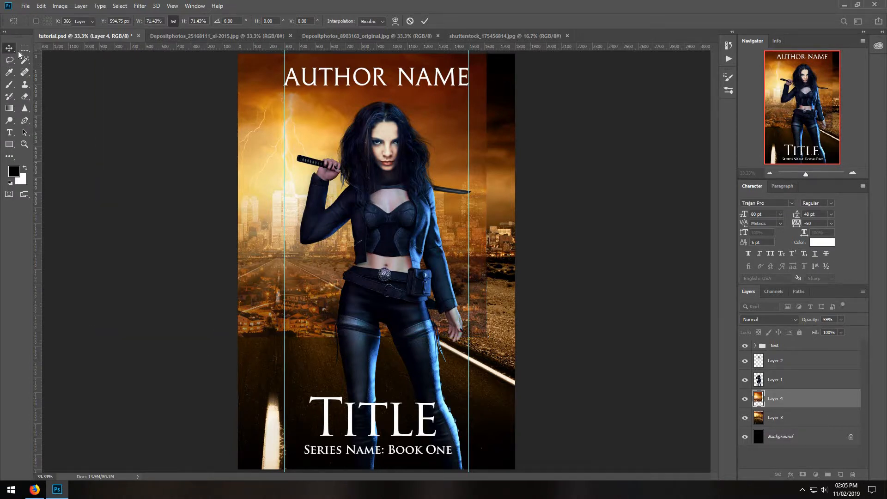
Set the storm layer's opacity to 100% and give the Eraser a soft round 432 px brush.
{"action": "left_click", "coordinate": [841, 319]}
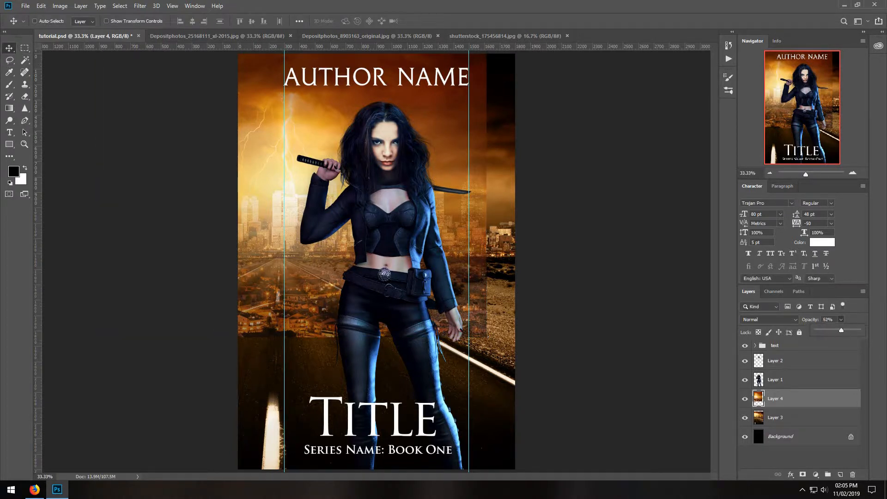
{"action": "left_click_drag", "start_coordinate": [842, 330], "coordinate": [882, 330]}
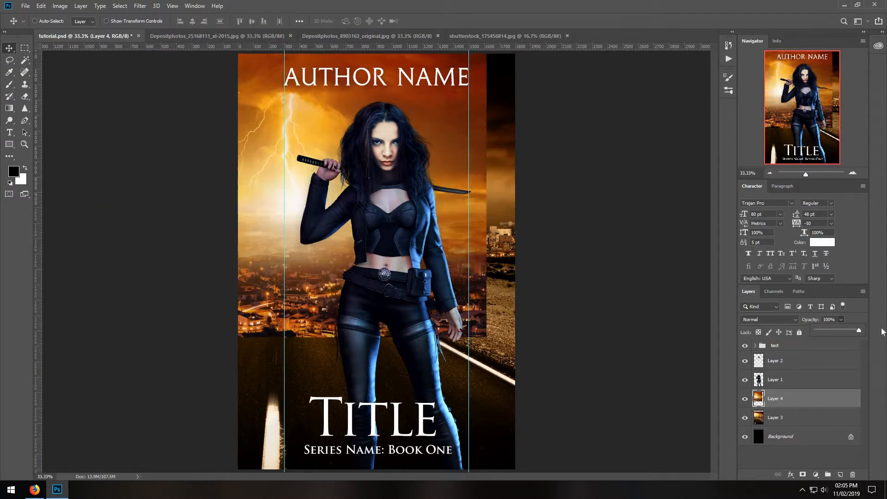
{"action": "left_click", "coordinate": [26, 96]}
{"action": "left_click", "coordinate": [48, 22]}
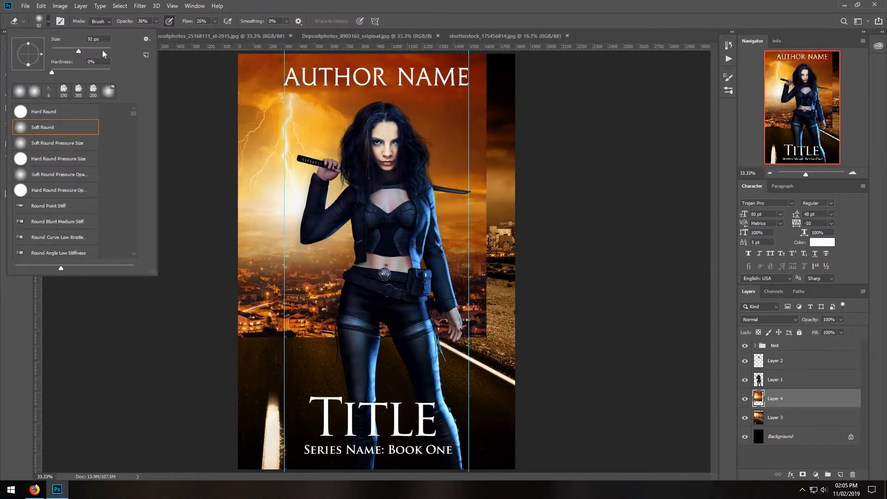
{"action": "left_click", "coordinate": [103, 51]}
{"action": "left_click", "coordinate": [179, 149]}
Erase the storm layer's town lights over the road left of the woman, with the Eraser's opacity at 61%.
{"action": "mouse_move", "coordinate": [249, 339]}
{"action": "left_mouse_down"}
{"action": "mouse_move", "coordinate": [287, 339]}
{"action": "mouse_move", "coordinate": [254, 339]}
{"action": "left_mouse_up"}
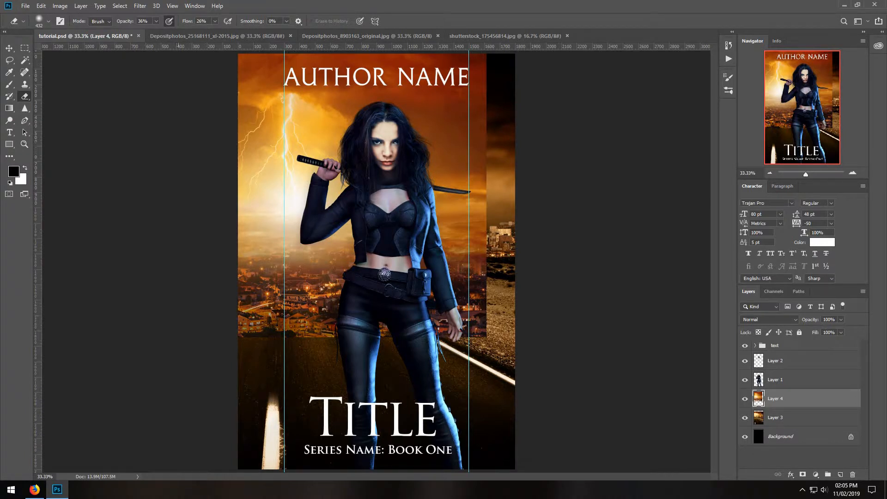
{"action": "left_click", "coordinate": [156, 22]}
{"action": "mouse_move", "coordinate": [272, 308]}
{"action": "left_mouse_down"}
{"action": "mouse_move", "coordinate": [278, 296]}
{"action": "mouse_move", "coordinate": [257, 316]}
{"action": "mouse_move", "coordinate": [291, 280]}
{"action": "left_mouse_up"}
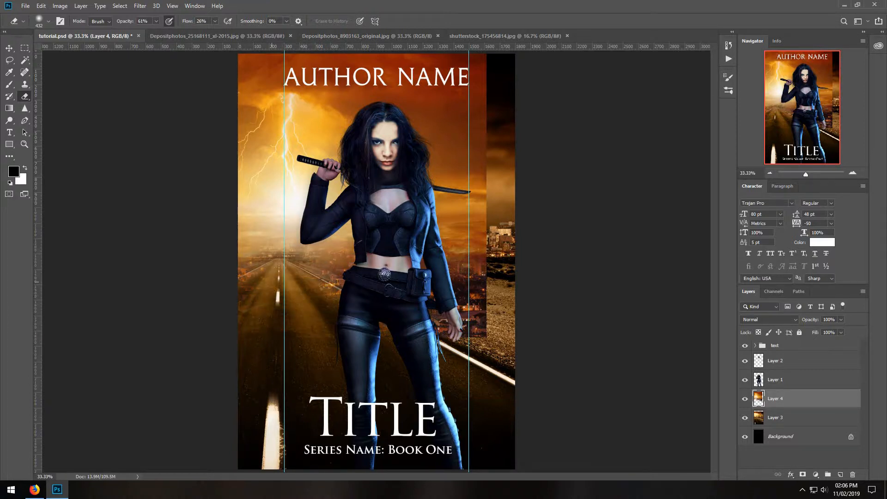
Erase the storm layer's hard right edge from the roadside up to the sky, revealing the skyline and clouds beneath.
{"action": "mouse_move", "coordinate": [462, 341]}
{"action": "left_mouse_down"}
{"action": "mouse_move", "coordinate": [476, 308]}
{"action": "mouse_move", "coordinate": [475, 321]}
{"action": "mouse_move", "coordinate": [460, 241]}
{"action": "mouse_move", "coordinate": [476, 270]}
{"action": "mouse_move", "coordinate": [490, 231]}
{"action": "left_mouse_up"}
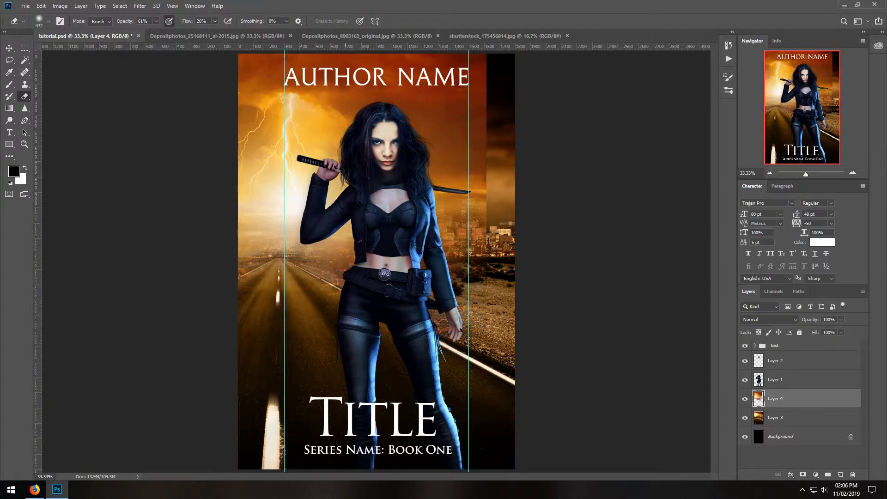
{"action": "mouse_move", "coordinate": [507, 79]}
{"action": "left_mouse_down"}
{"action": "mouse_move", "coordinate": [494, 178]}
{"action": "mouse_move", "coordinate": [467, 169]}
{"action": "mouse_move", "coordinate": [398, 91]}
{"action": "mouse_move", "coordinate": [443, 143]}
{"action": "left_mouse_up"}
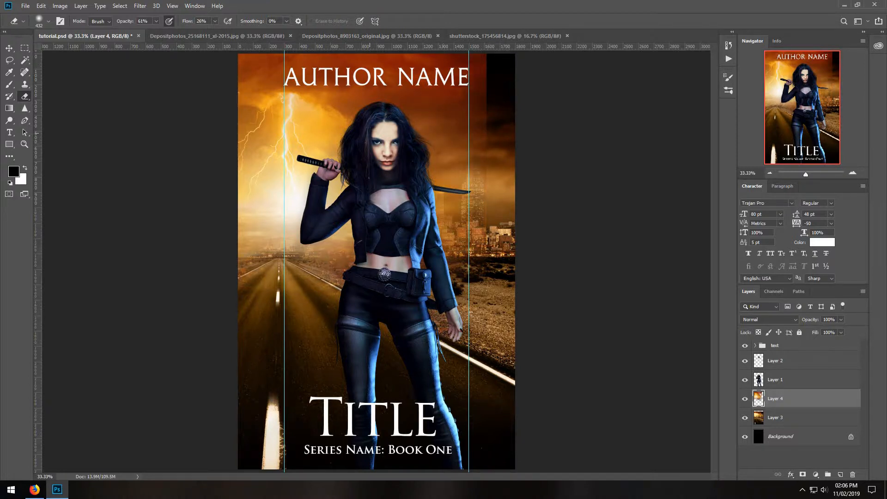
{"action": "mouse_move", "coordinate": [369, 134]}
{"action": "left_mouse_down"}
{"action": "mouse_move", "coordinate": [338, 133]}
{"action": "mouse_move", "coordinate": [386, 123]}
{"action": "left_mouse_up"}
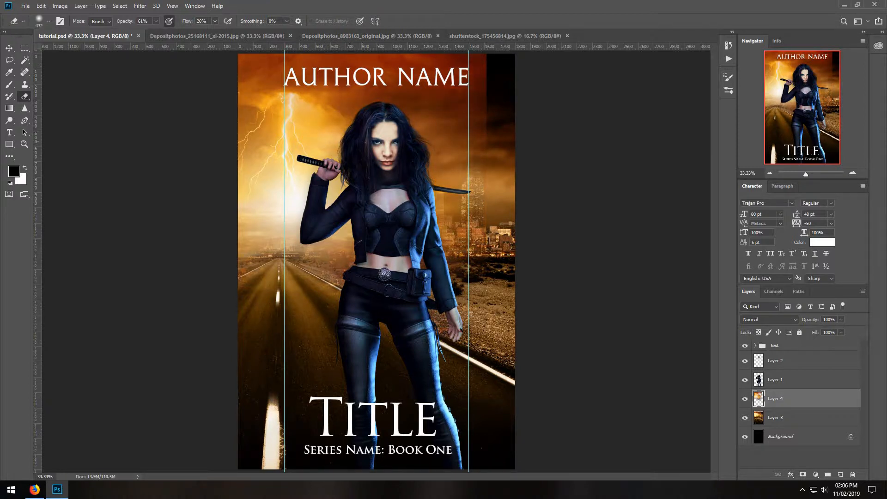
{"action": "mouse_move", "coordinate": [398, 85]}
{"action": "left_mouse_down"}
{"action": "mouse_move", "coordinate": [428, 62]}
{"action": "mouse_move", "coordinate": [370, 58]}
{"action": "mouse_move", "coordinate": [429, 64]}
{"action": "left_mouse_up"}
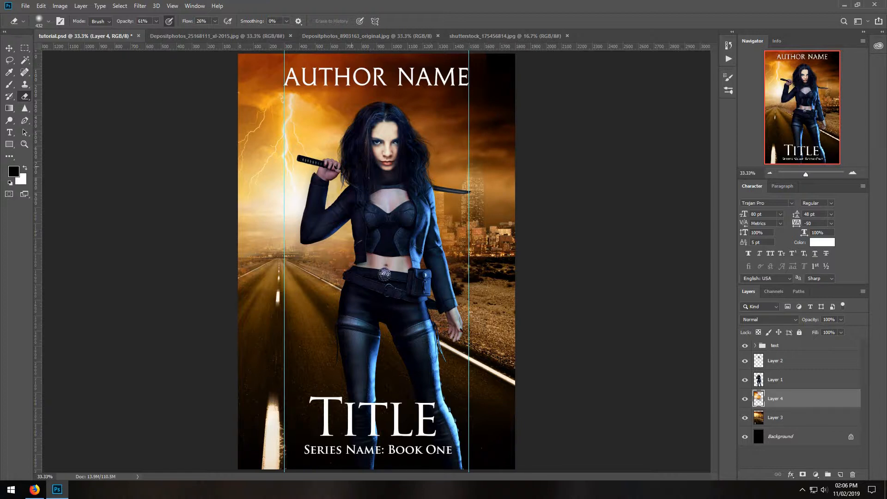
Soften the storm layer in the sky left of the woman's head and along the cover's left edge with the Eraser.
{"action": "left_click", "coordinate": [313, 110]}
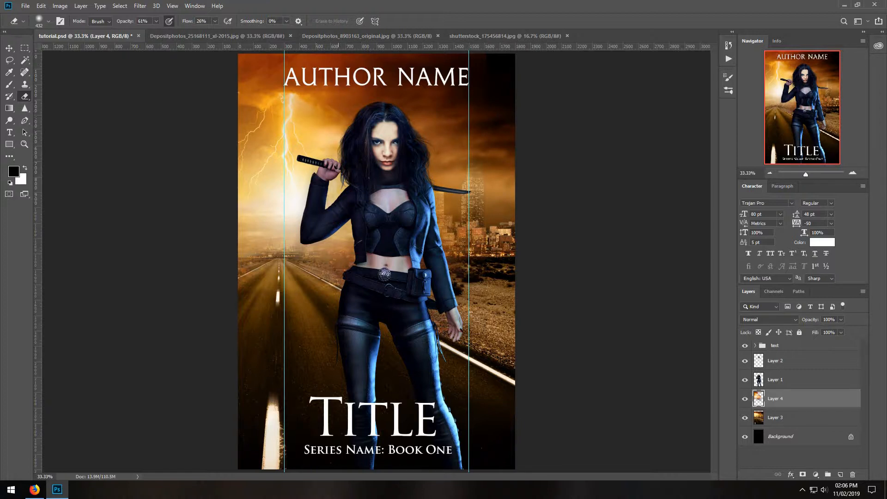
{"action": "left_click", "coordinate": [320, 105]}
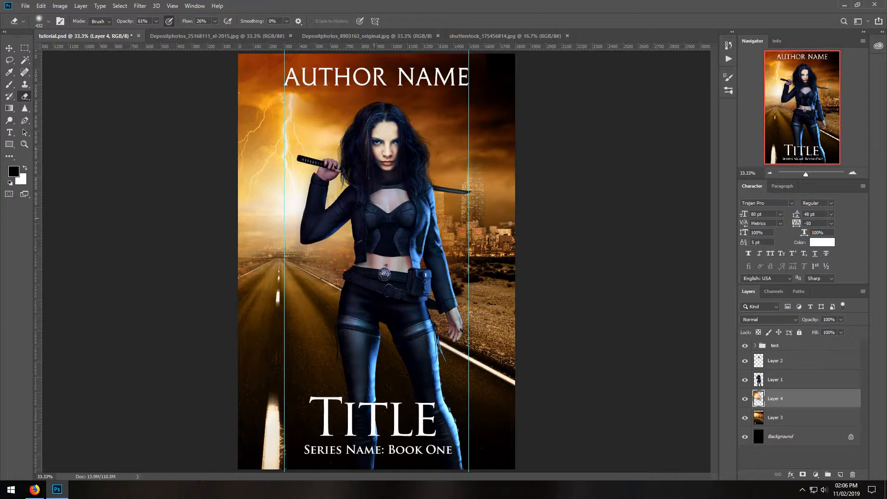
{"action": "left_click", "coordinate": [241, 82]}
{"action": "left_click", "coordinate": [240, 85]}
{"action": "left_click", "coordinate": [235, 72]}
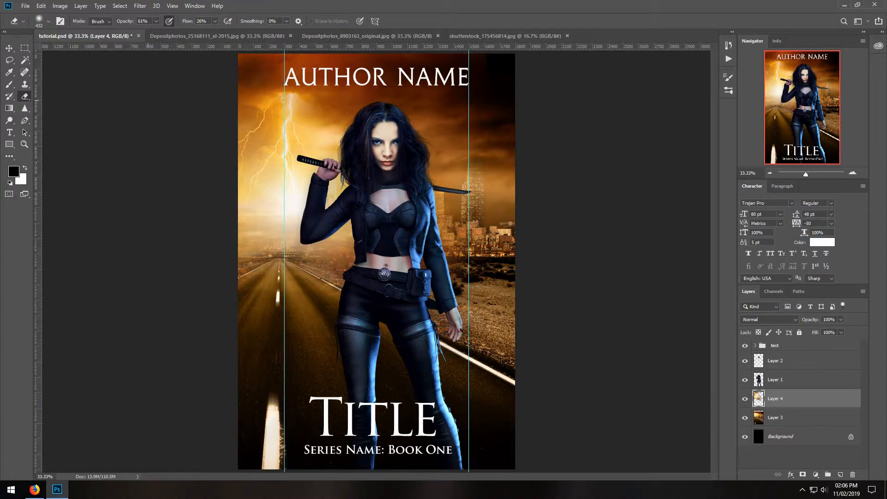
{"action": "left_click", "coordinate": [232, 142]}
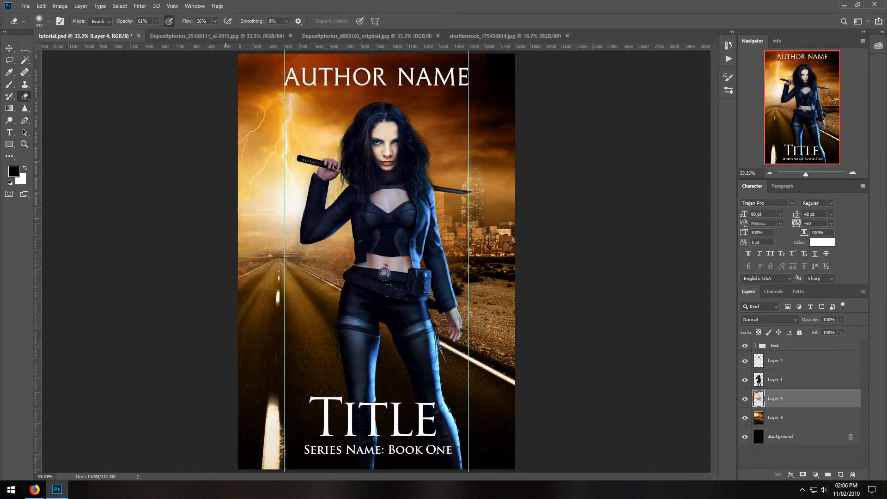
Erase the storm layer over the city skyline left of the woman and across the top behind the author name.
{"action": "left_click", "coordinate": [252, 240]}
{"action": "left_click", "coordinate": [266, 230]}
{"action": "left_click", "coordinate": [275, 231]}
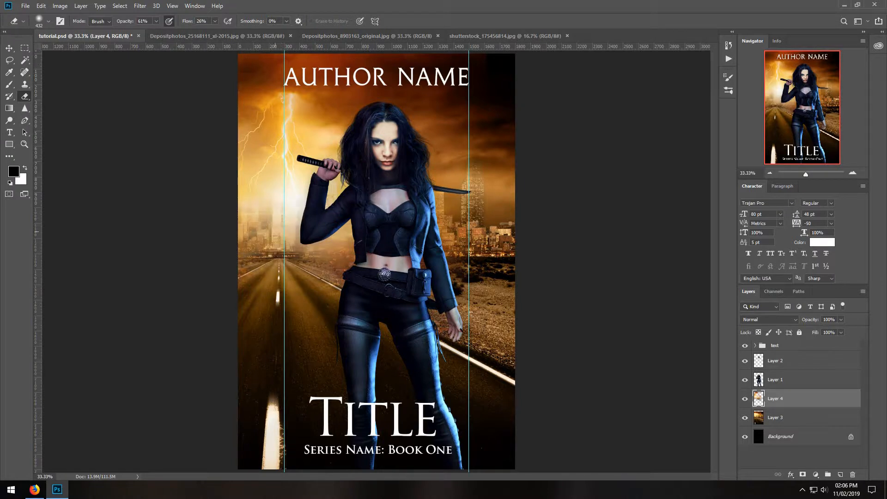
{"action": "left_click", "coordinate": [276, 227]}
{"action": "left_click", "coordinate": [281, 224]}
{"action": "left_click", "coordinate": [277, 220]}
{"action": "left_click", "coordinate": [303, 230]}
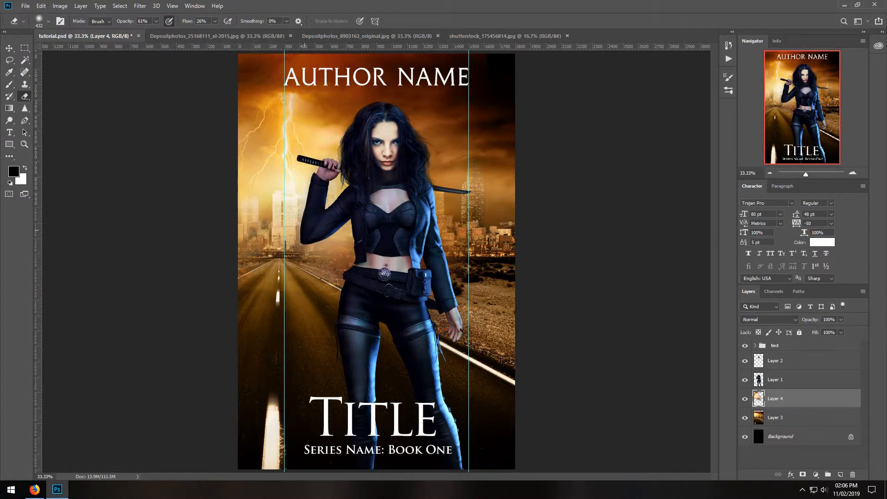
{"action": "left_click", "coordinate": [319, 236]}
{"action": "left_click", "coordinate": [329, 244]}
{"action": "left_click_drag", "start_coordinate": [330, 252], "coordinate": [238, 263]}
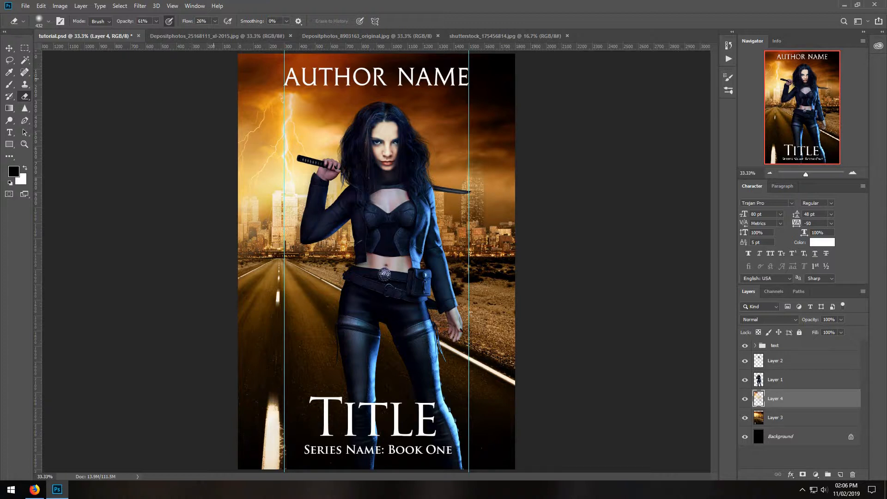
{"action": "mouse_move", "coordinate": [218, 62]}
{"action": "left_mouse_down"}
{"action": "mouse_move", "coordinate": [301, 48]}
{"action": "mouse_move", "coordinate": [455, 49]}
{"action": "left_mouse_up"}
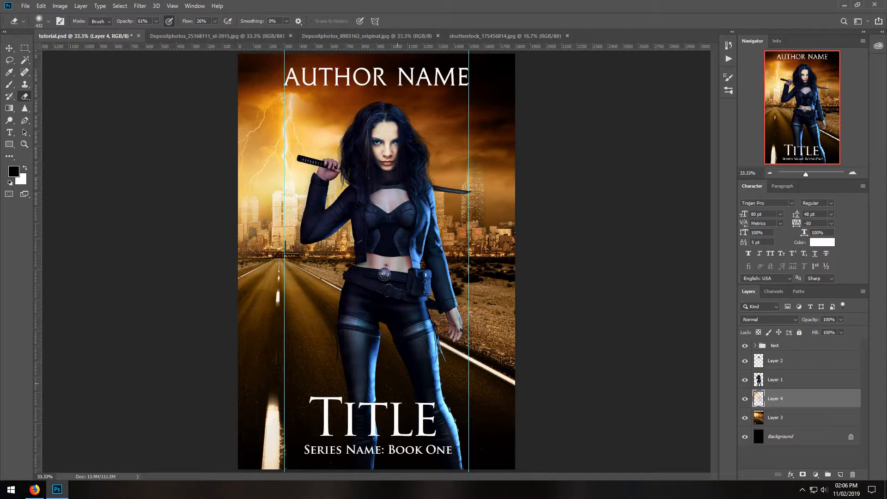
Select Layer 4 on the cover, copy the whole burning city image from Depositphotos_25168111_xl-2015.jpg and close that file.
{"action": "left_click", "coordinate": [773, 423]}
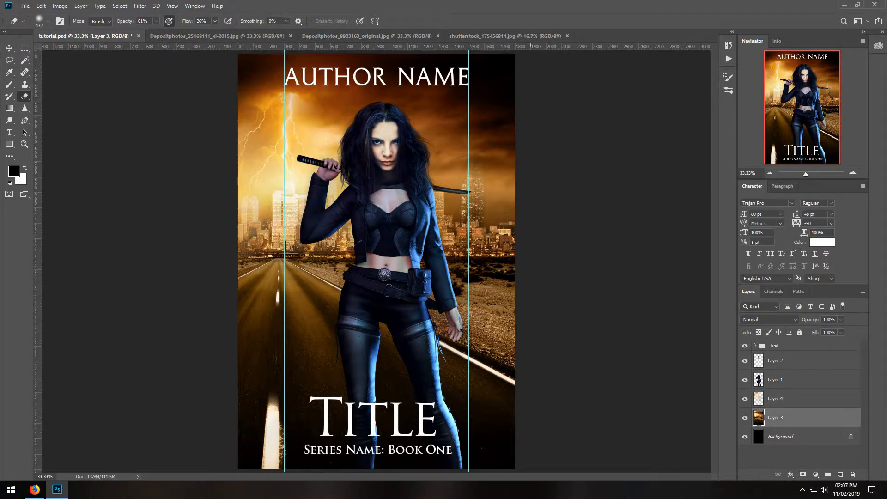
{"action": "left_click", "coordinate": [775, 405]}
{"action": "left_click", "coordinate": [209, 35]}
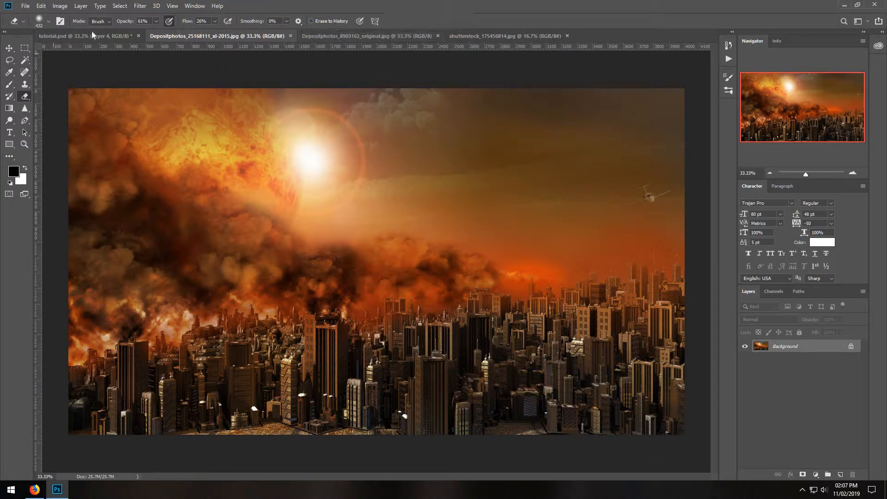
{"action": "left_click", "coordinate": [120, 5]}
{"action": "left_click", "coordinate": [122, 16]}
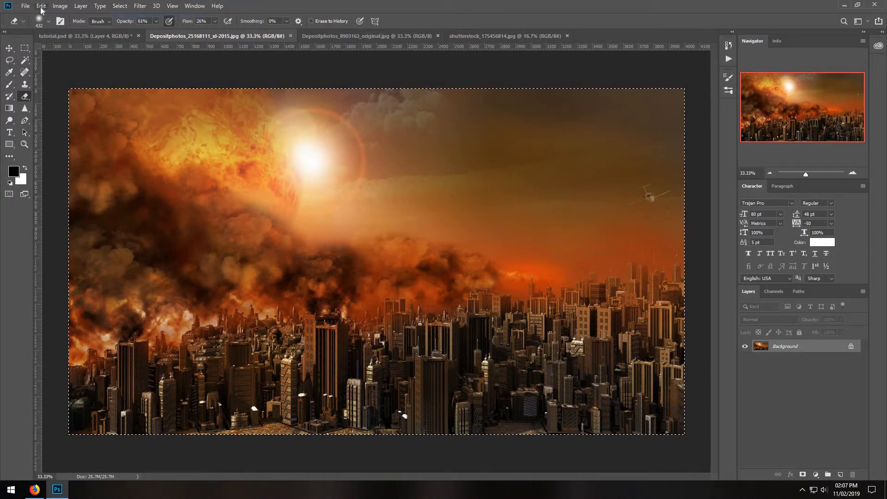
{"action": "left_click", "coordinate": [40, 6]}
{"action": "left_click", "coordinate": [49, 70]}
{"action": "left_click", "coordinate": [290, 35]}
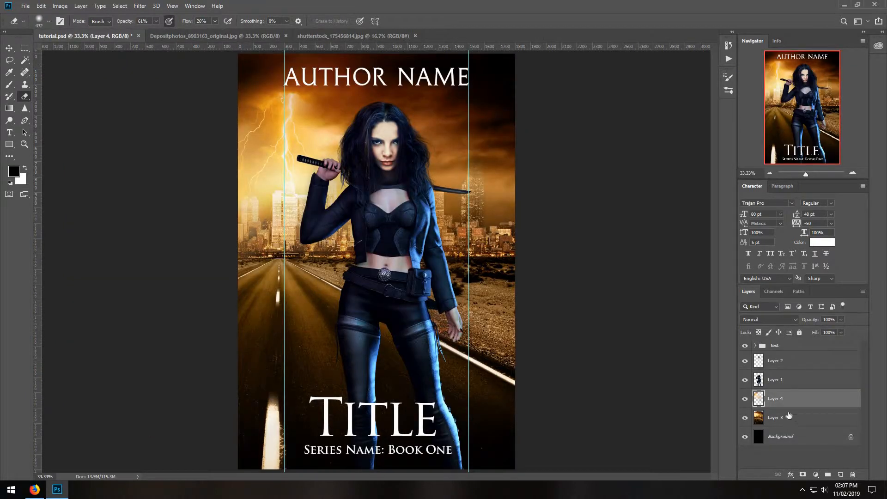
Paste the burning city image directly above Layer 4, behind the woman.
{"action": "left_click", "coordinate": [41, 5]}
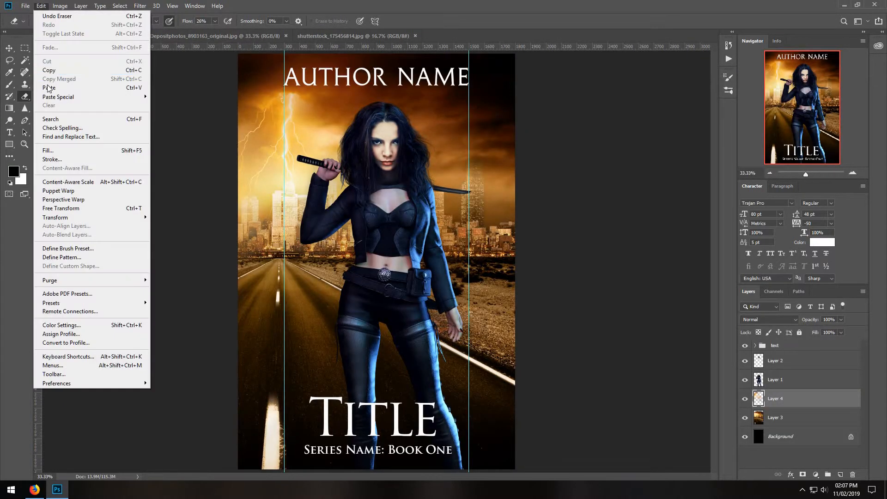
{"action": "left_click", "coordinate": [49, 88]}
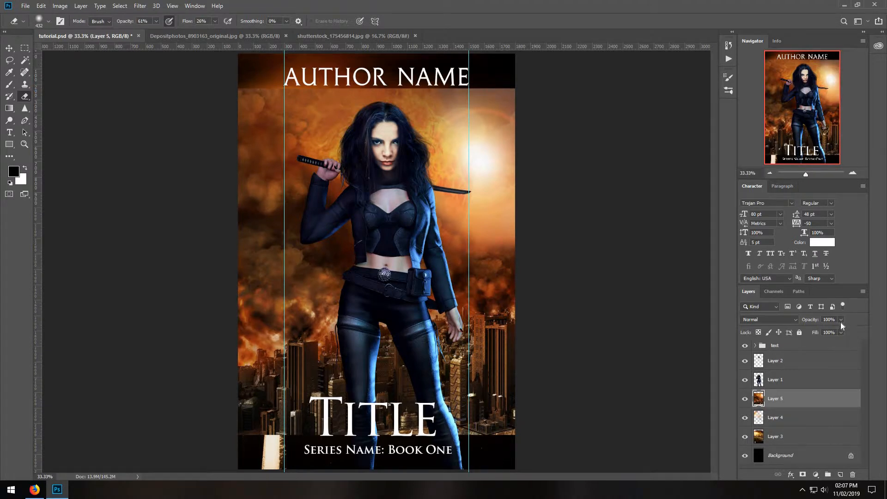
Lower the burning city layer's opacity to 53% and flip the layer horizontally.
{"action": "left_click", "coordinate": [821, 331]}
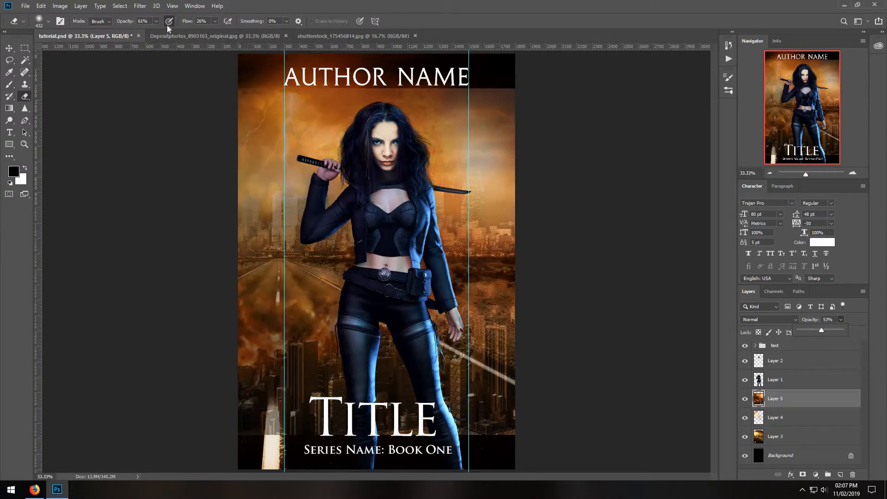
{"action": "left_click", "coordinate": [41, 5]}
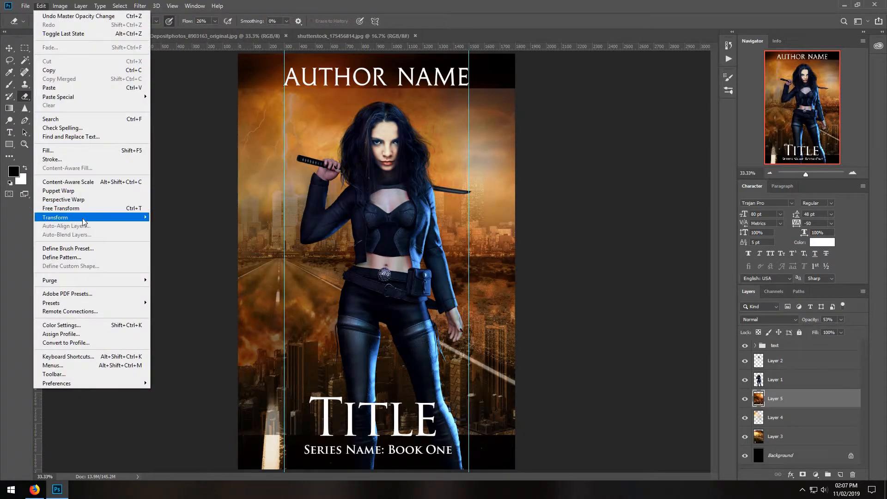
{"action": "mouse_move", "coordinate": [86, 218]}
{"action": "left_click", "coordinate": [175, 320]}
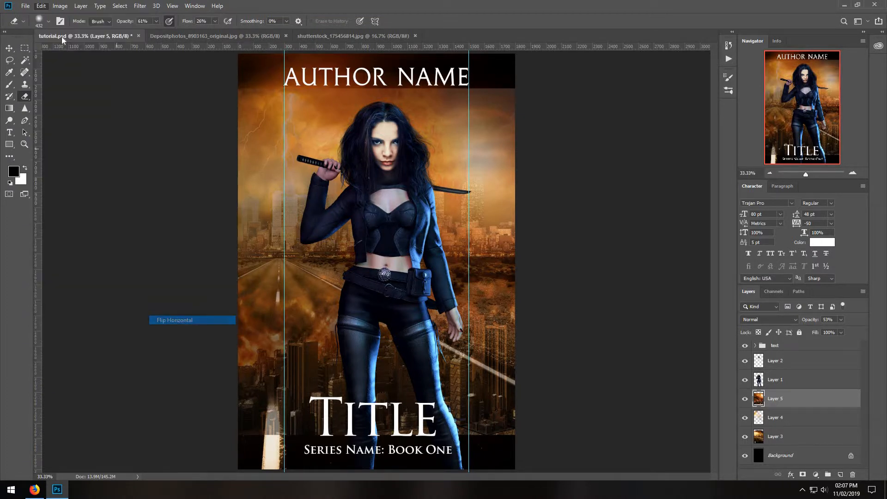
Scale the burning city layer to 63.25% and position it over the cover's upper half, with its lower edge near the road's horizon.
{"action": "left_click", "coordinate": [40, 7]}
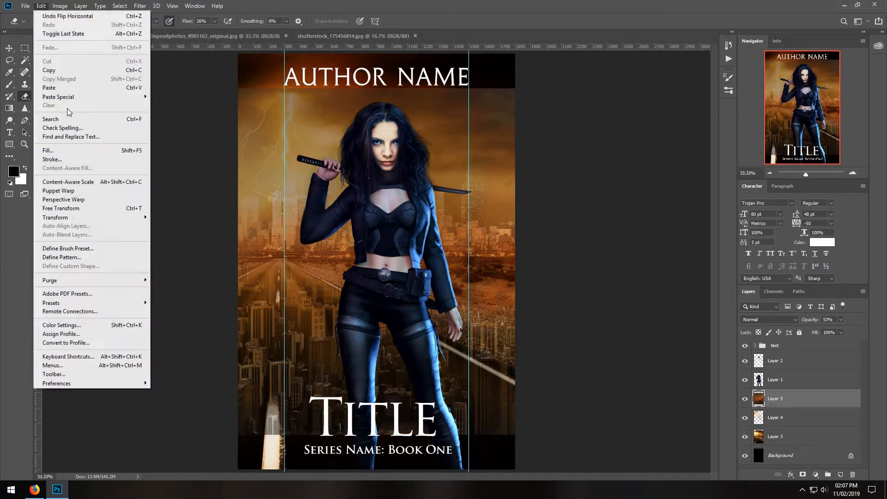
{"action": "left_click", "coordinate": [74, 209]}
{"action": "left_click_drag", "start_coordinate": [240, 440], "coordinate": [465, 308]}
{"action": "left_click_drag", "start_coordinate": [568, 271], "coordinate": [335, 233]}
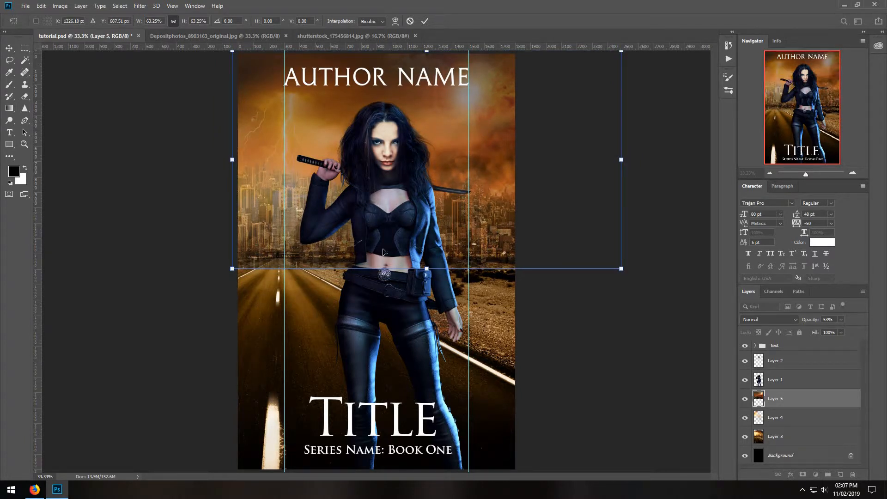
{"action": "key", "text": "Return"}
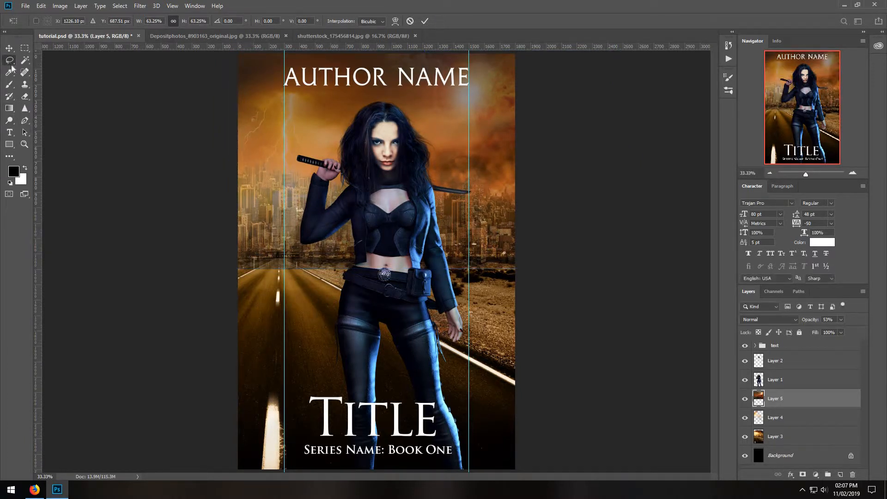
Delete the burning city layer's left strip over the lightning, from the cover's edge to the woman's raised arm, and restore the layer's opacity to 100%.
{"action": "left_click", "coordinate": [25, 48]}
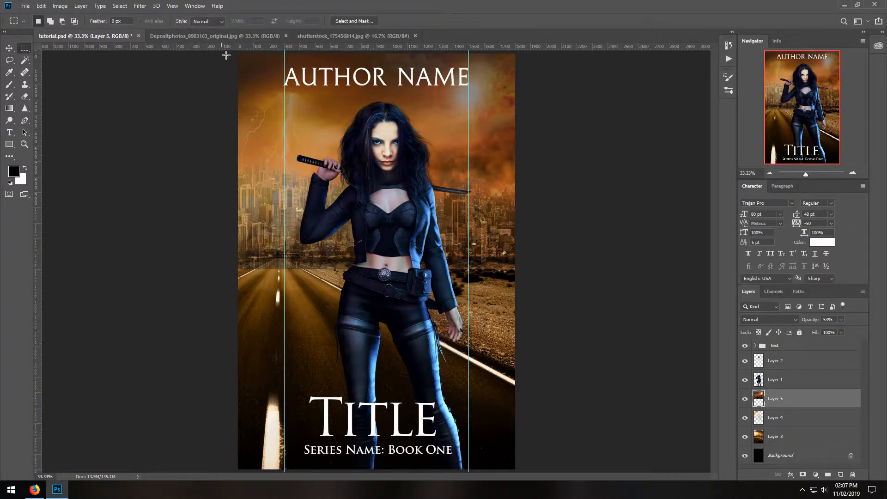
{"action": "left_click_drag", "start_coordinate": [238, 53], "coordinate": [323, 305]}
{"action": "key", "text": "Delete"}
{"action": "key", "text": "ctrl+d"}
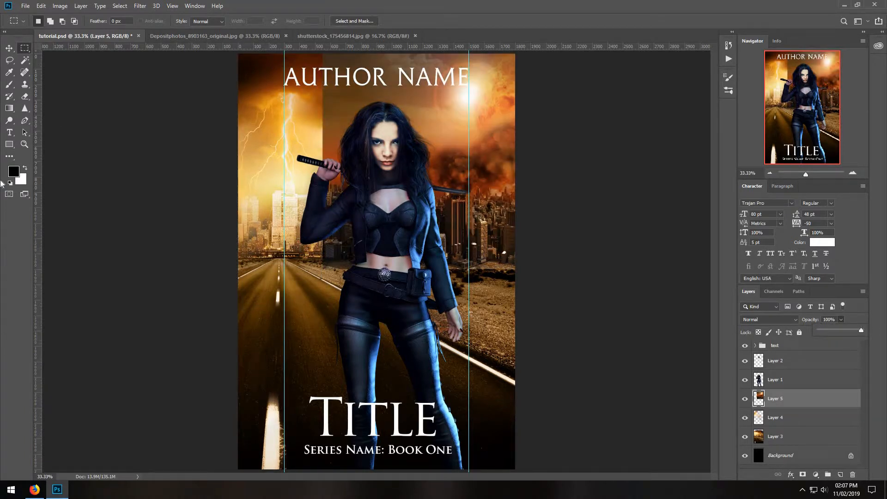
Blend the burning city layer with the Eraser along its lower edge, the vertical seam beside the woman and the sky behind the author name.
{"action": "left_click", "coordinate": [26, 97]}
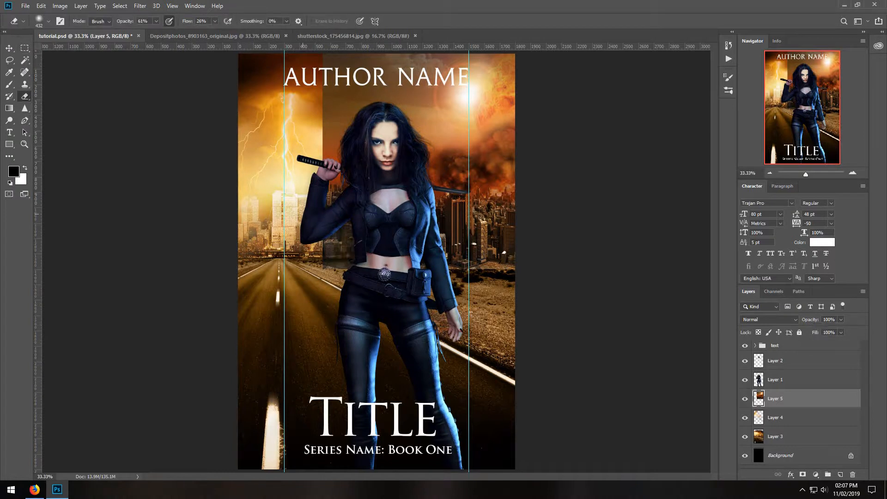
{"action": "mouse_move", "coordinate": [492, 275]}
{"action": "left_mouse_down"}
{"action": "mouse_move", "coordinate": [443, 226]}
{"action": "mouse_move", "coordinate": [440, 211]}
{"action": "left_mouse_up"}
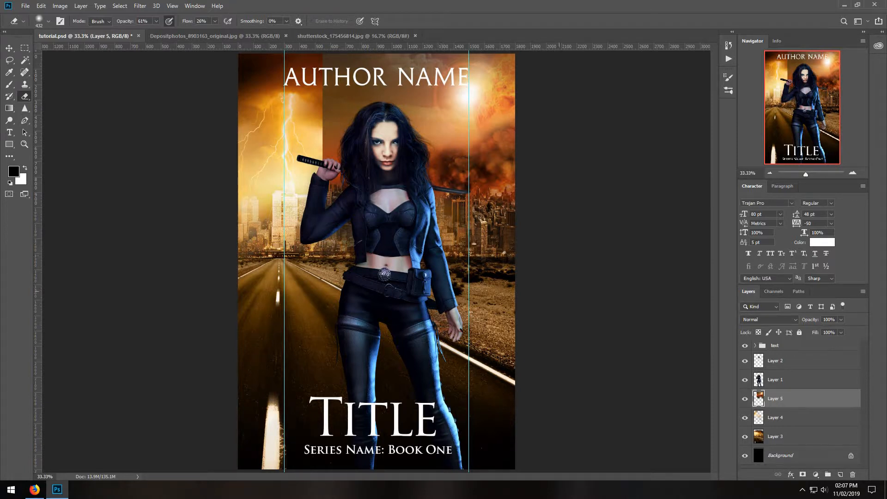
{"action": "left_click_drag", "start_coordinate": [308, 137], "coordinate": [315, 195]}
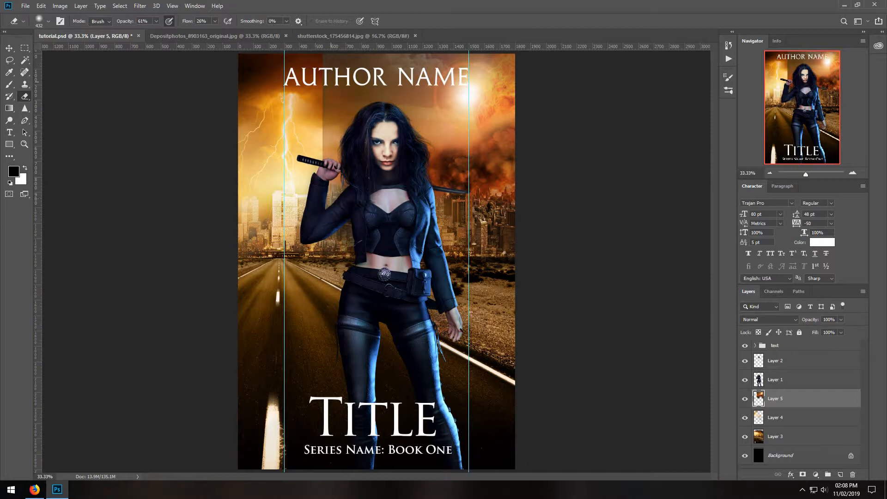
{"action": "mouse_move", "coordinate": [339, 92]}
{"action": "left_mouse_down"}
{"action": "mouse_move", "coordinate": [372, 90]}
{"action": "mouse_move", "coordinate": [383, 67]}
{"action": "mouse_move", "coordinate": [452, 74]}
{"action": "mouse_move", "coordinate": [495, 65]}
{"action": "left_mouse_up"}
{"action": "left_click_drag", "start_coordinate": [325, 132], "coordinate": [322, 149]}
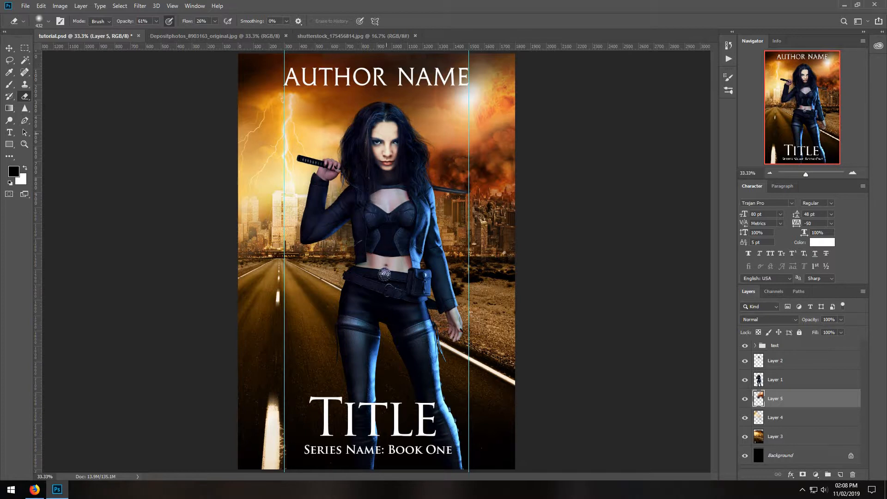
Erase the bright sun glow of the burning city layer in the sky right of the woman's head.
{"action": "mouse_move", "coordinate": [428, 116]}
{"action": "left_mouse_down"}
{"action": "mouse_move", "coordinate": [448, 119]}
{"action": "mouse_move", "coordinate": [436, 103]}
{"action": "left_mouse_up"}
{"action": "left_click_drag", "start_coordinate": [464, 69], "coordinate": [491, 72]}
{"action": "mouse_move", "coordinate": [455, 94]}
{"action": "left_mouse_down"}
{"action": "mouse_move", "coordinate": [472, 106]}
{"action": "mouse_move", "coordinate": [466, 98]}
{"action": "mouse_move", "coordinate": [452, 121]}
{"action": "mouse_move", "coordinate": [479, 131]}
{"action": "mouse_move", "coordinate": [461, 121]}
{"action": "left_mouse_up"}
{"action": "mouse_move", "coordinate": [479, 83]}
{"action": "left_mouse_down"}
{"action": "mouse_move", "coordinate": [489, 87]}
{"action": "mouse_move", "coordinate": [439, 90]}
{"action": "left_mouse_up"}
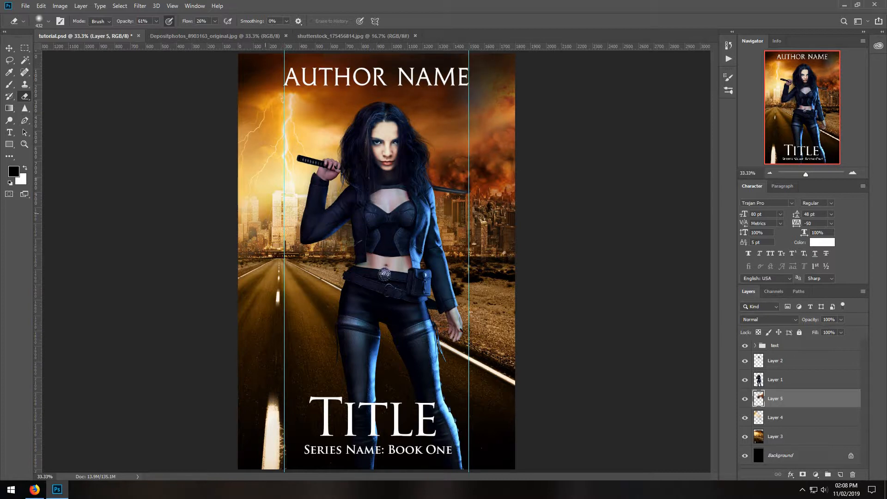
Set Layer 5's highlights to -34 on the yellow-blue Color Balance scale and erase more of its sky near the cover's upper right corner.
{"action": "key", "text": "alt+bracketleft"}
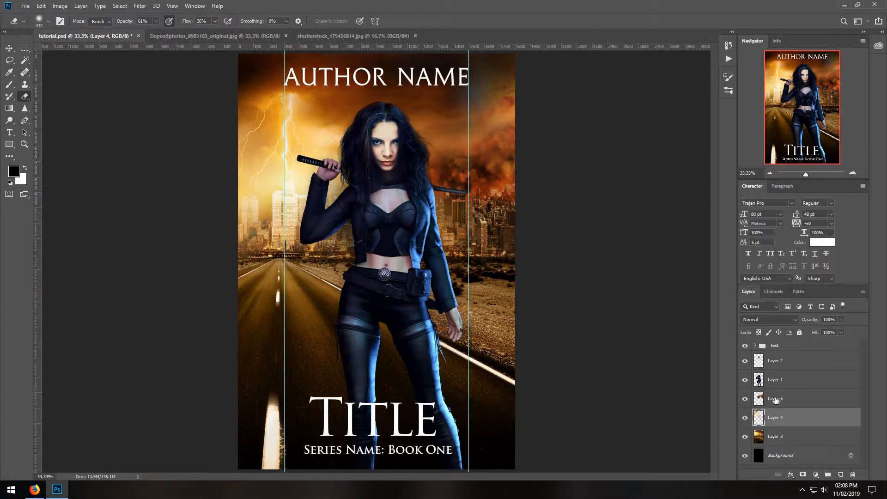
{"action": "left_click", "coordinate": [776, 400]}
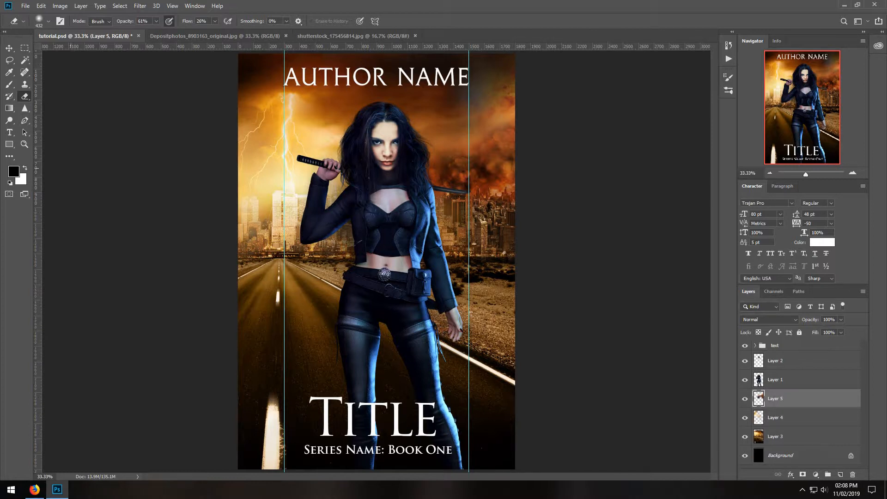
{"action": "left_click", "coordinate": [62, 8]}
{"action": "mouse_move", "coordinate": [83, 28]}
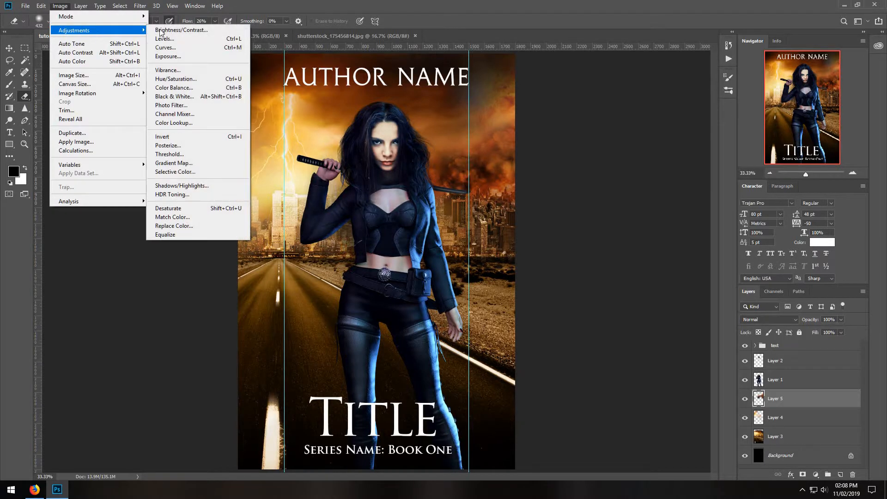
{"action": "left_click", "coordinate": [186, 88]}
{"action": "left_click", "coordinate": [656, 258]}
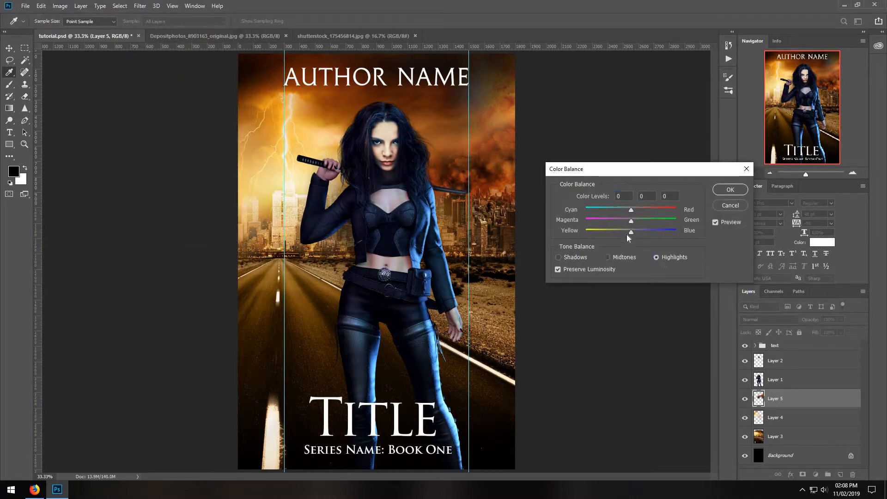
{"action": "left_click_drag", "start_coordinate": [620, 232], "coordinate": [617, 232]}
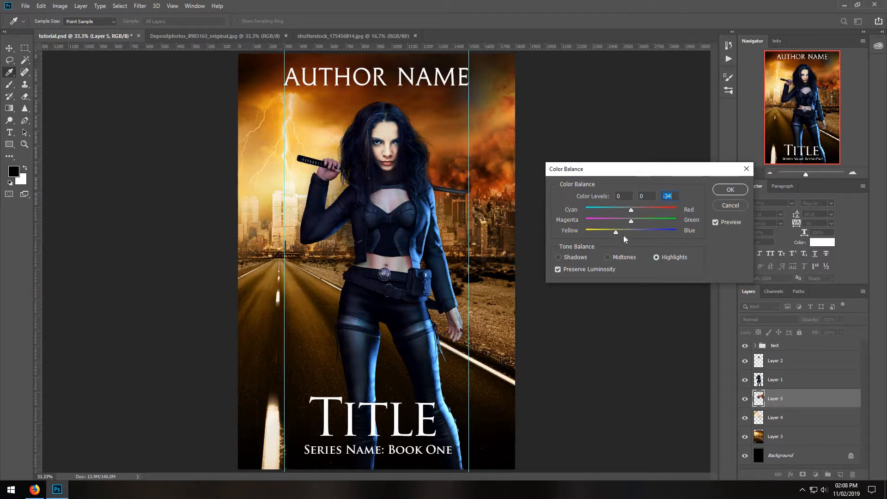
{"action": "left_click", "coordinate": [730, 190]}
{"action": "key", "text": "e"}
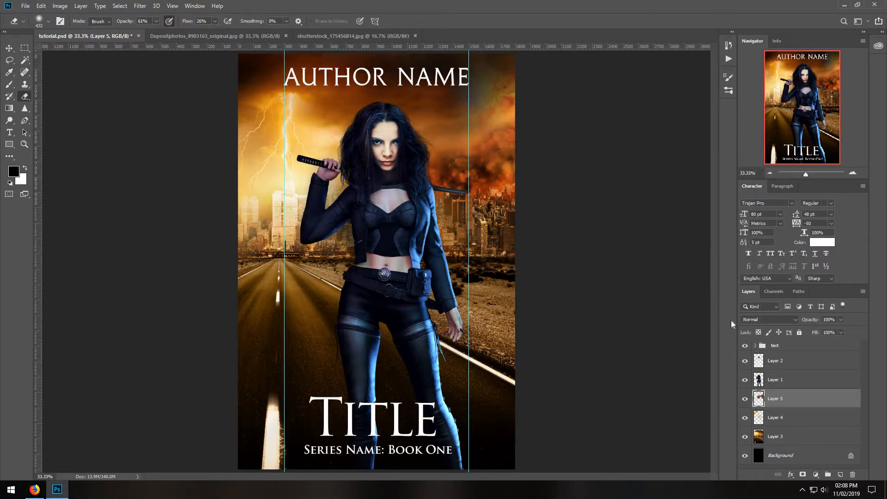
{"action": "mouse_move", "coordinate": [473, 100]}
{"action": "left_mouse_down"}
{"action": "mouse_move", "coordinate": [505, 77]}
{"action": "mouse_move", "coordinate": [524, 81]}
{"action": "mouse_move", "coordinate": [526, 119]}
{"action": "left_mouse_up"}
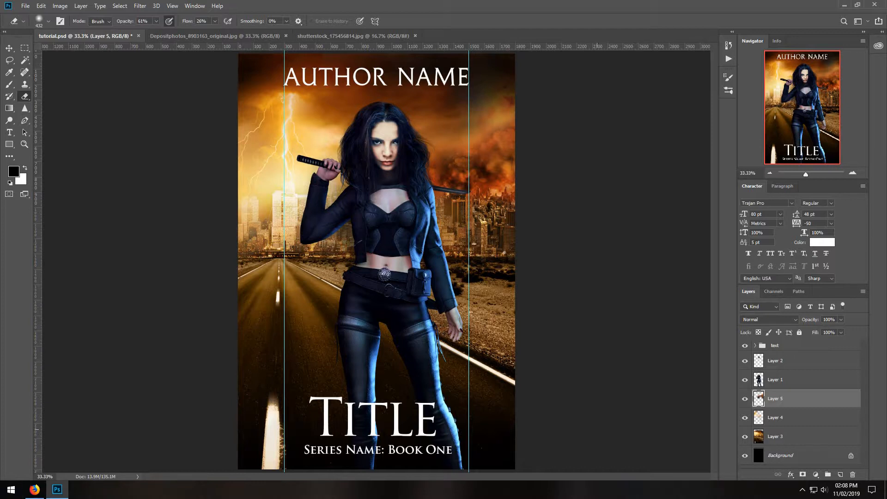
Darken the cover's lower left corner over the white road line with repeated diagonal black-to-transparent gradients at 53% opacity.
{"action": "left_click", "coordinate": [9, 108]}
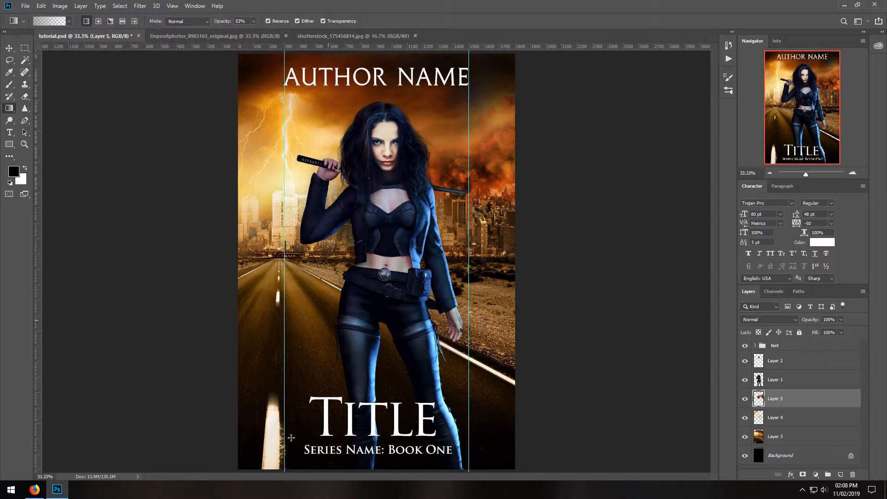
{"action": "left_click_drag", "start_coordinate": [328, 322], "coordinate": [263, 480]}
{"action": "left_click_drag", "start_coordinate": [312, 389], "coordinate": [260, 494]}
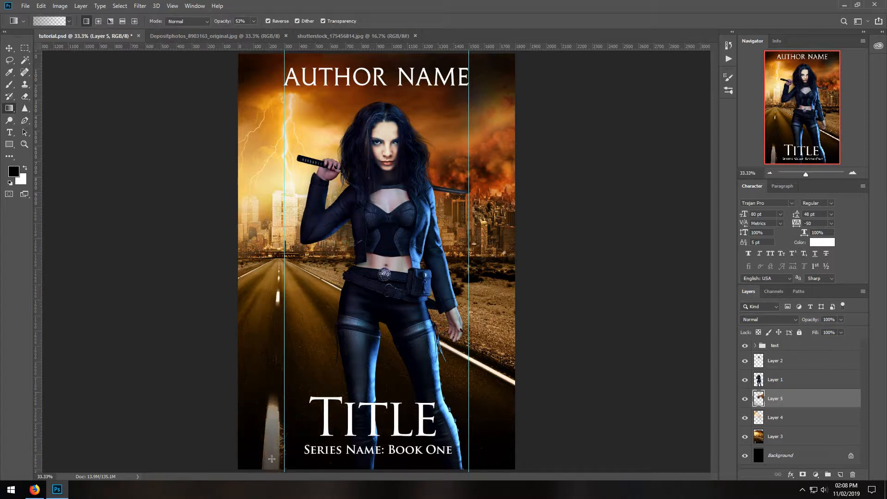
{"action": "left_click_drag", "start_coordinate": [293, 413], "coordinate": [246, 495]}
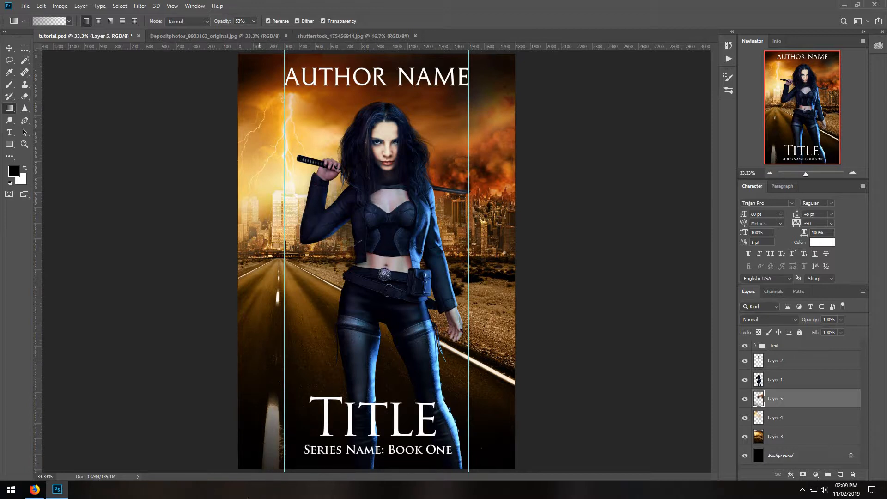
{"action": "left_click_drag", "start_coordinate": [305, 394], "coordinate": [239, 490]}
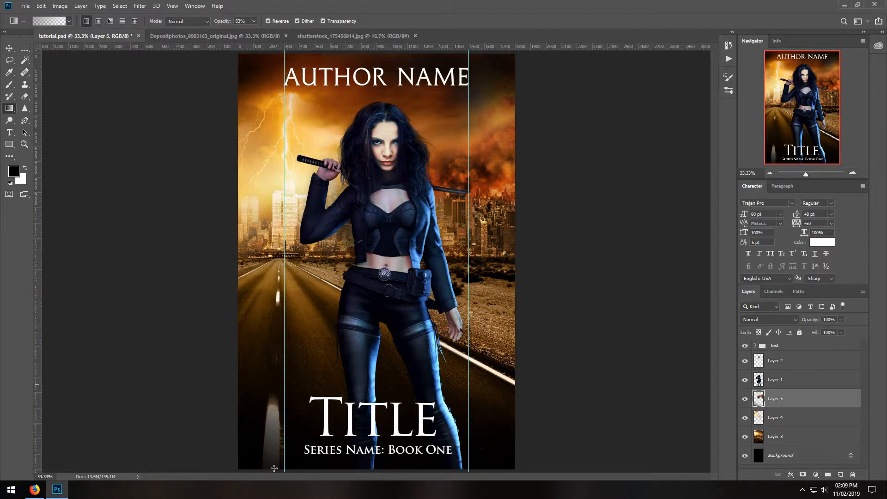
{"action": "left_click_drag", "start_coordinate": [311, 359], "coordinate": [236, 479]}
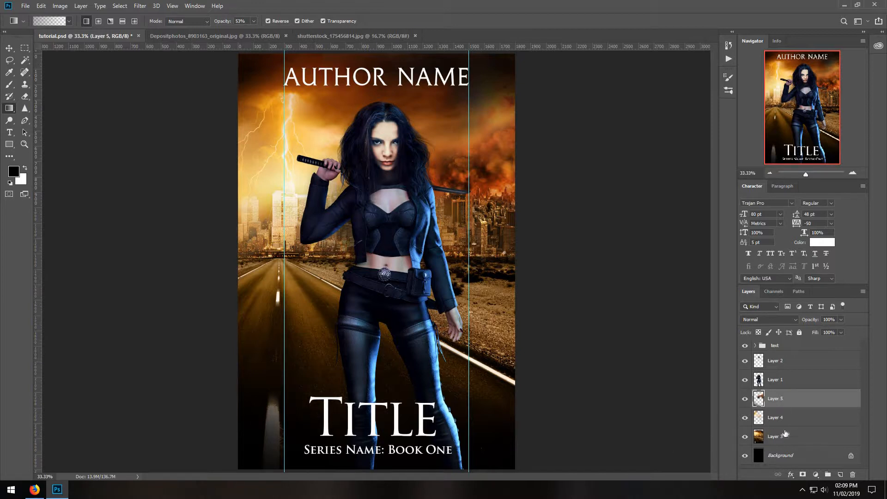
Duplicate Layers 3, 4 and 5 together and merge the three copies into one background layer.
{"action": "left_click", "coordinate": [789, 436], "text": "shift"}
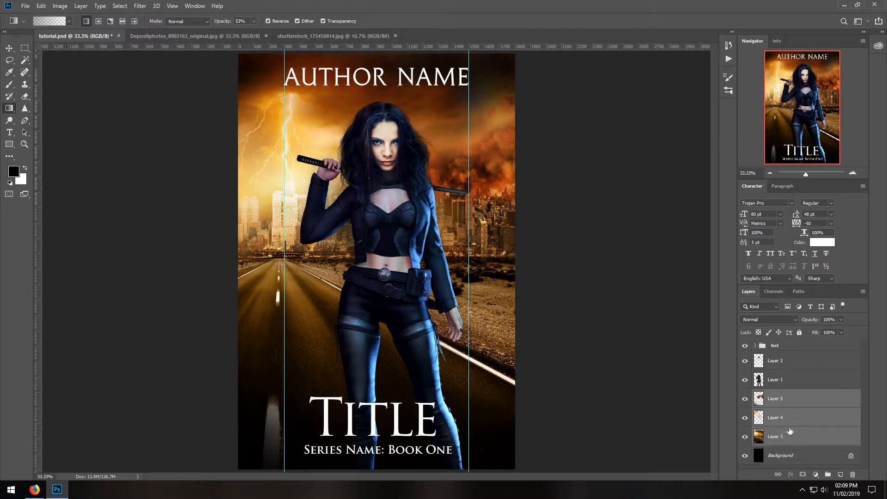
{"action": "right_click", "coordinate": [810, 408]}
{"action": "left_click", "coordinate": [786, 65]}
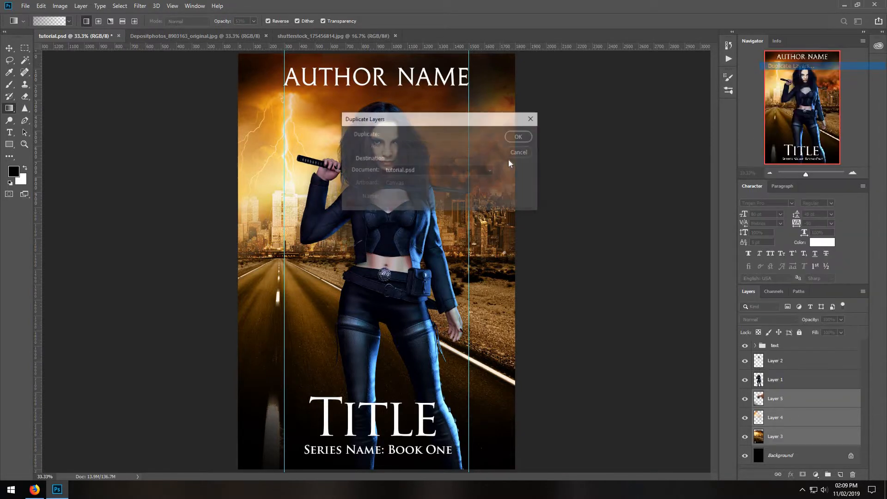
{"action": "left_click", "coordinate": [518, 138]}
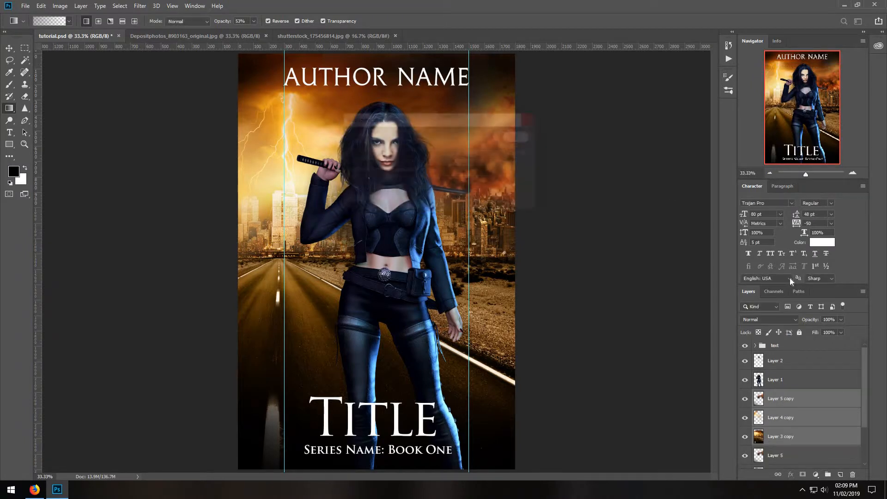
{"action": "right_click", "coordinate": [809, 408]}
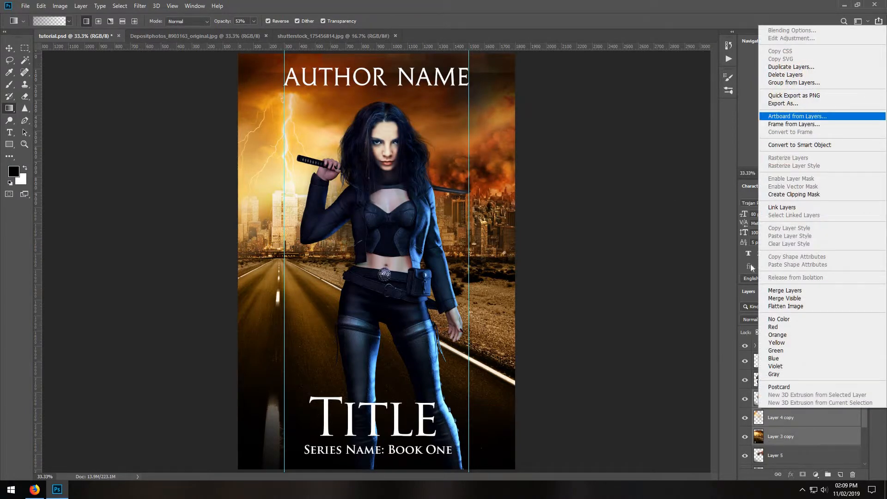
{"action": "left_click", "coordinate": [772, 290]}
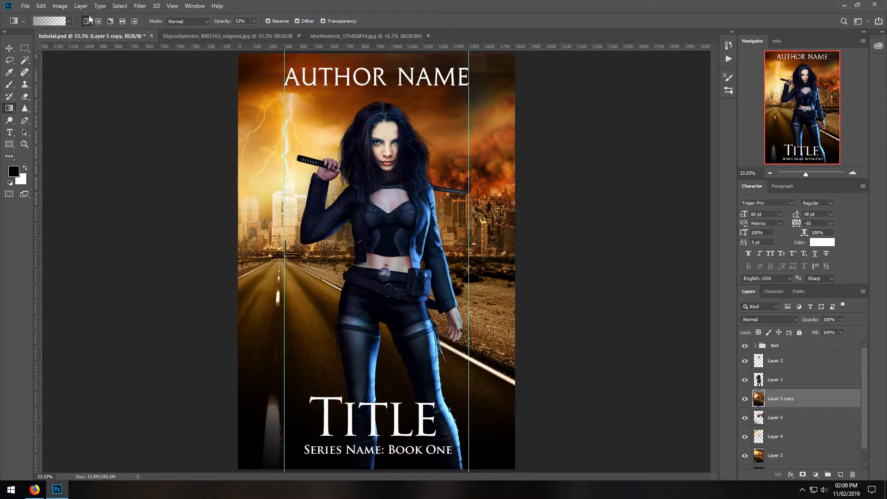
Shift the merged background copy's hue to -135 with Hue/Saturation.
{"action": "left_click", "coordinate": [61, 6]}
{"action": "mouse_move", "coordinate": [69, 30]}
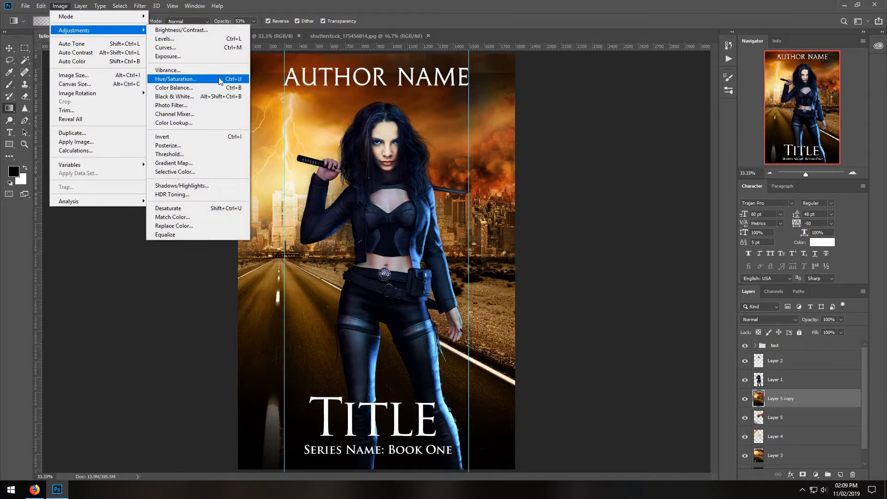
{"action": "left_click", "coordinate": [184, 79]}
{"action": "left_click_drag", "start_coordinate": [655, 138], "coordinate": [618, 138]}
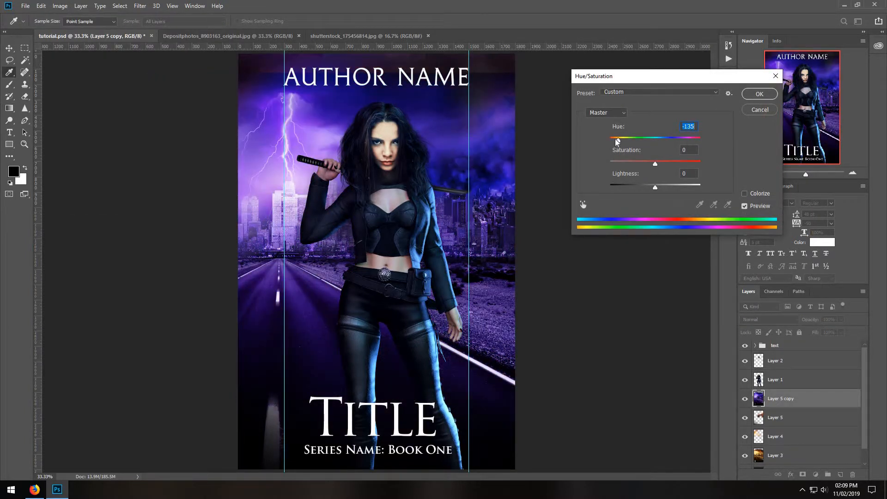
{"action": "left_click", "coordinate": [759, 93]}
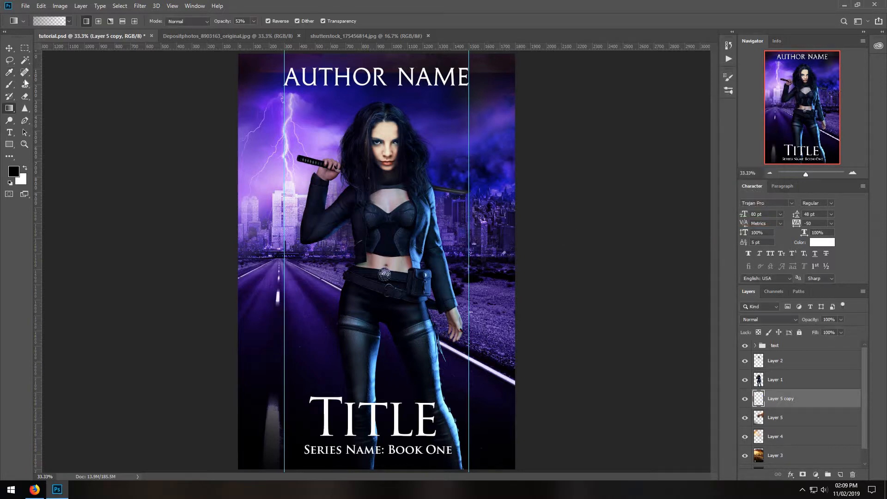
Erase the purple merged copy over the sky, lightning, city and road at 25% opacity so the warm background colors show through.
{"action": "left_click", "coordinate": [25, 96]}
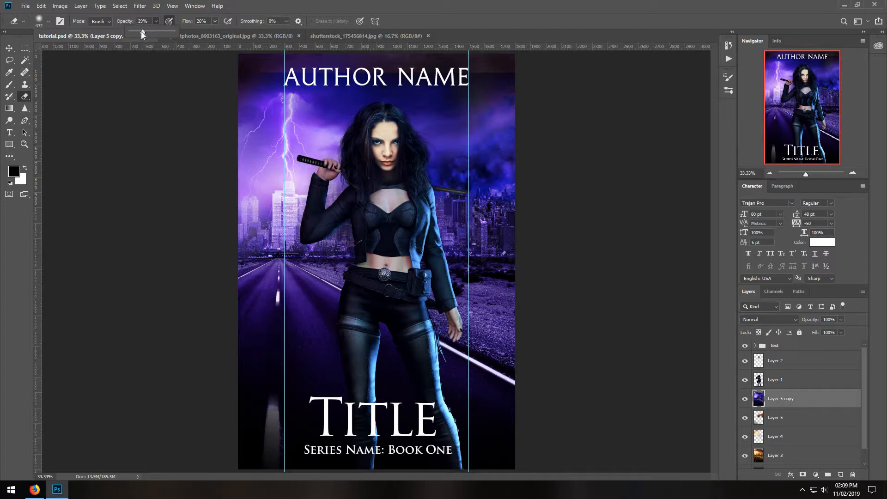
{"action": "left_click_drag", "start_coordinate": [142, 34], "coordinate": [140, 34]}
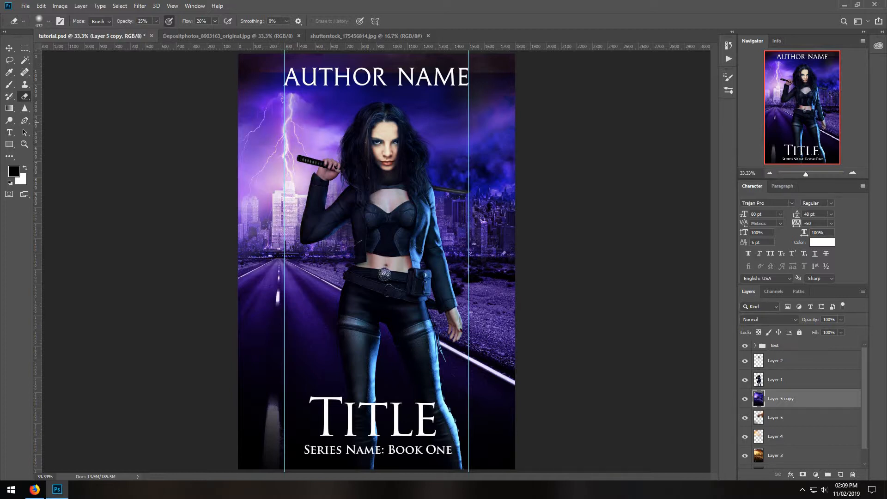
{"action": "left_click_drag", "start_coordinate": [283, 168], "coordinate": [238, 117]}
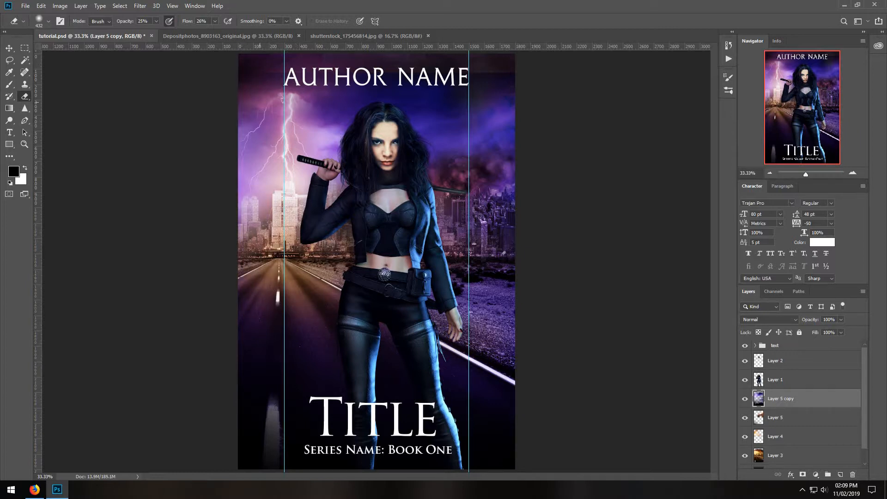
{"action": "mouse_move", "coordinate": [320, 124]}
{"action": "left_mouse_down"}
{"action": "mouse_move", "coordinate": [335, 124]}
{"action": "mouse_move", "coordinate": [319, 122]}
{"action": "mouse_move", "coordinate": [304, 151]}
{"action": "left_mouse_up"}
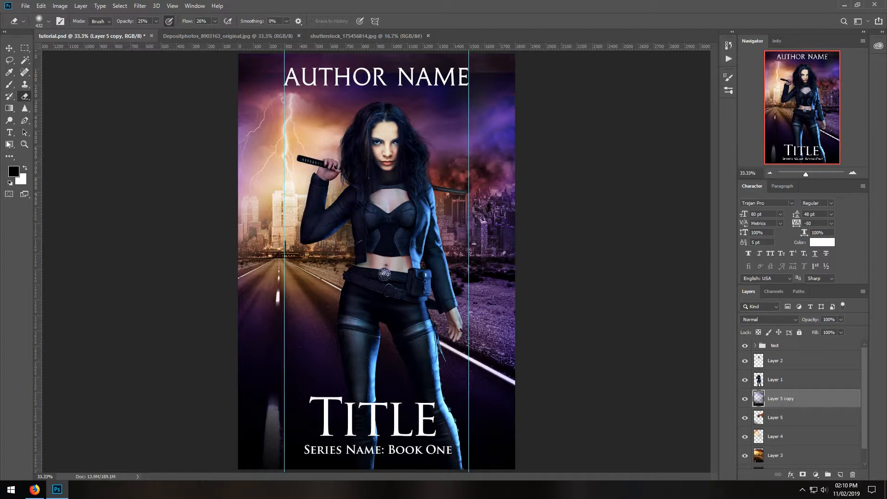
Darken the cover's top edge, upper left corner and right edge with black-to-transparent gradients at 53% opacity on Layer 5 copy.
{"action": "left_click", "coordinate": [13, 110]}
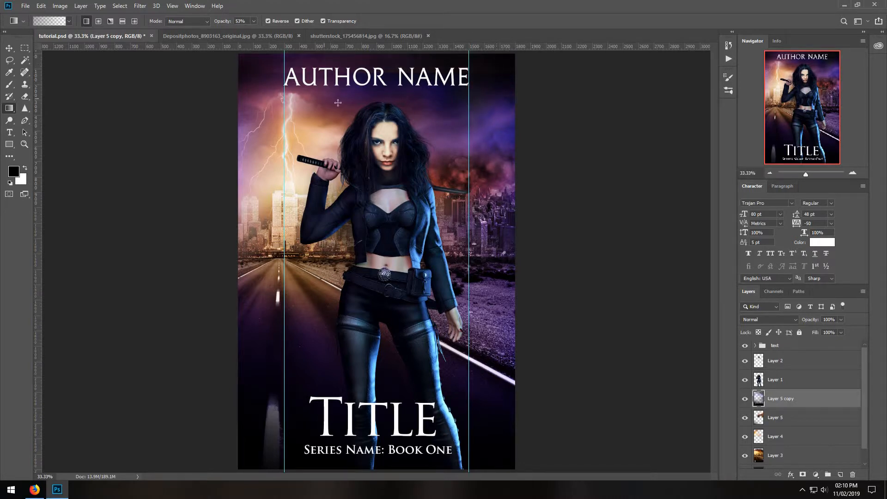
{"action": "left_click_drag", "start_coordinate": [338, 102], "coordinate": [337, 34]}
{"action": "left_click_drag", "start_coordinate": [300, 96], "coordinate": [237, 43]}
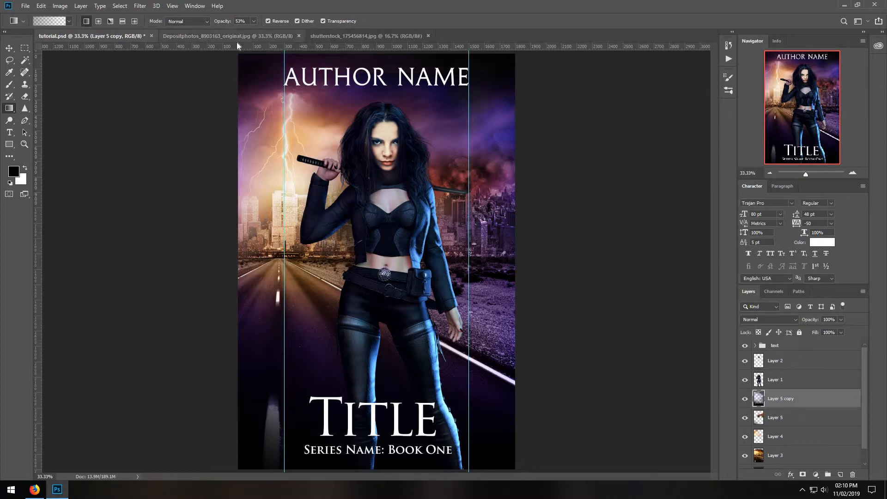
{"action": "left_click_drag", "start_coordinate": [471, 217], "coordinate": [599, 217]}
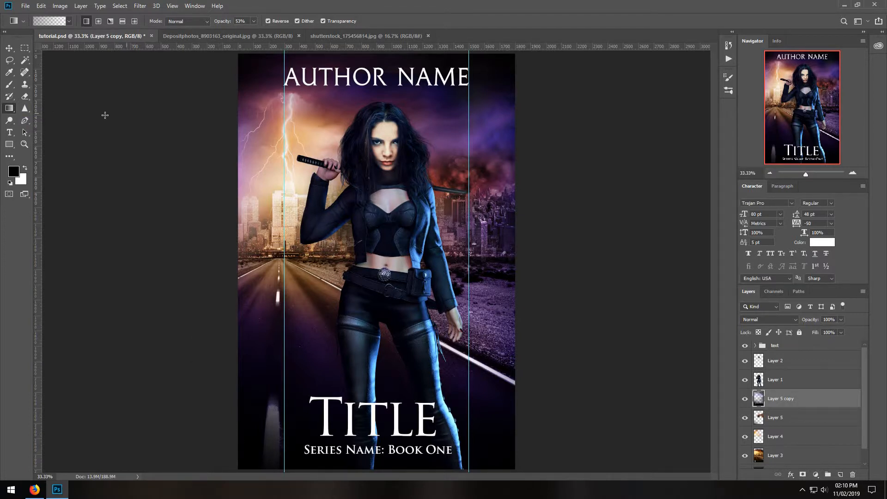
Select the hawk in the Depositphotos image by inverting a Magic Wand selection of its white background, and copy it.
{"action": "left_click", "coordinate": [224, 35]}
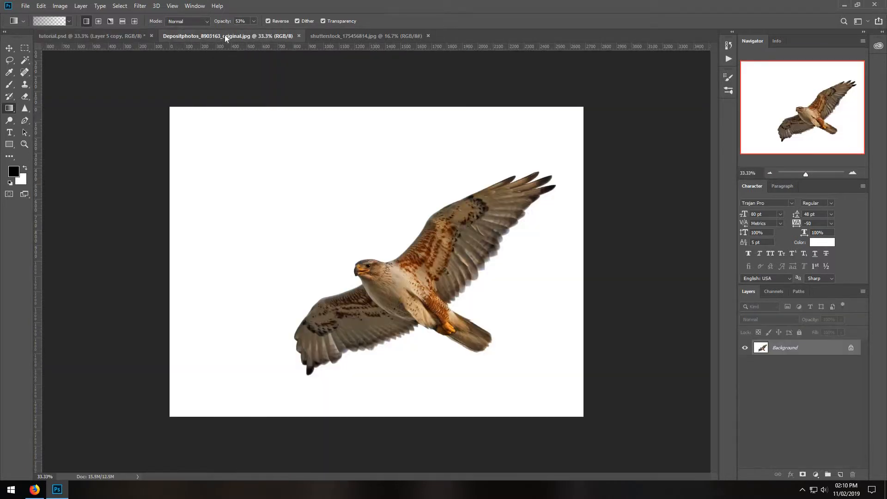
{"action": "left_click", "coordinate": [29, 60]}
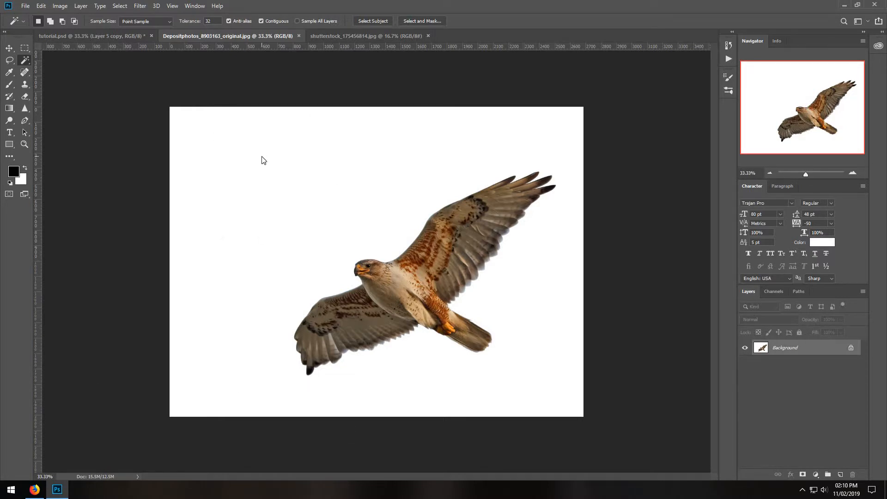
{"action": "left_click", "coordinate": [241, 144]}
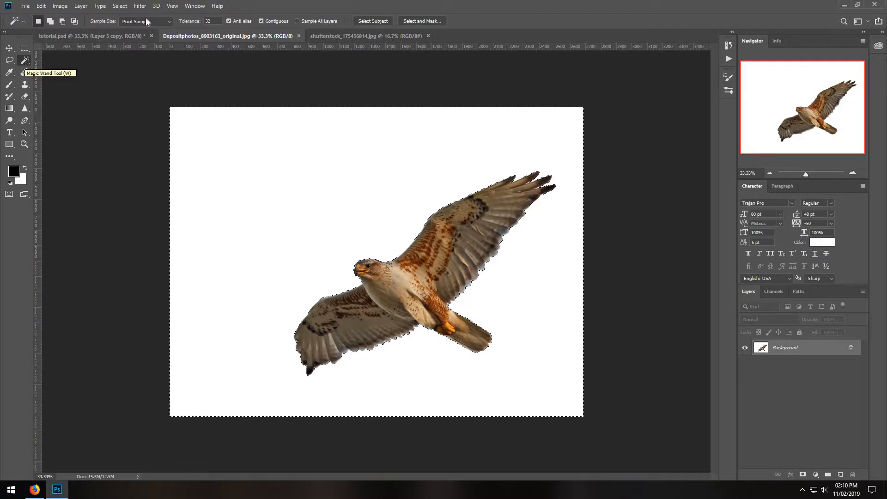
{"action": "left_click", "coordinate": [115, 7]}
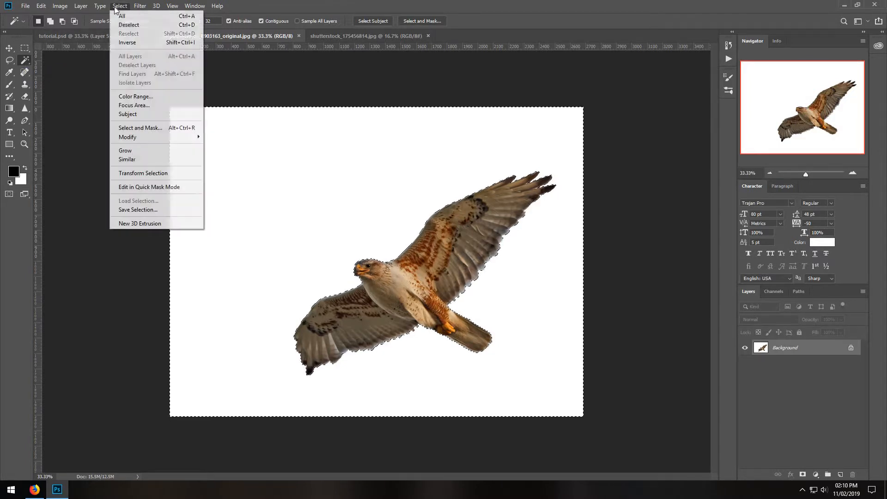
{"action": "left_click", "coordinate": [126, 41]}
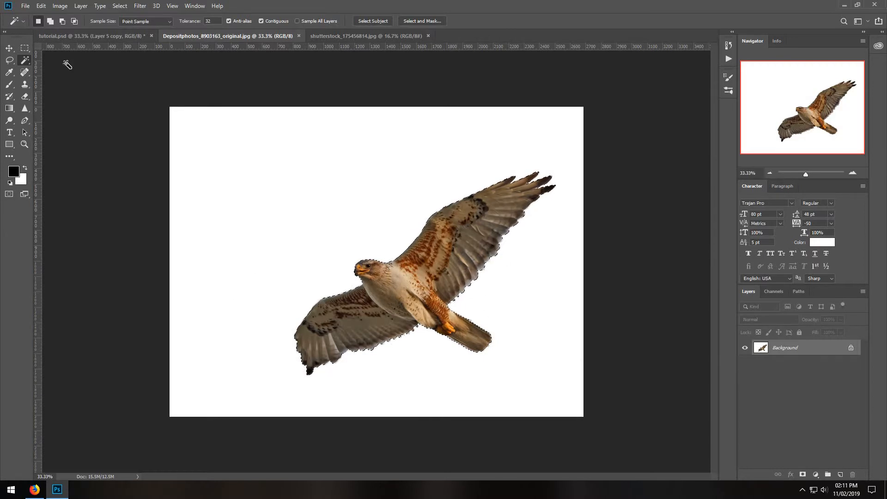
{"action": "left_click", "coordinate": [41, 6]}
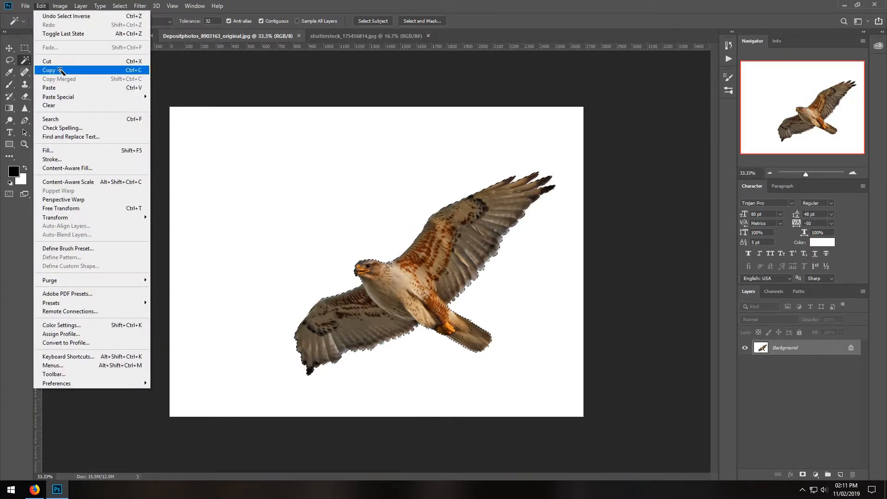
{"action": "left_click", "coordinate": [59, 67]}
Close the hawk image, paste the copied hawk into tutorial.psd behind the woman and flip it horizontally.
{"action": "left_click", "coordinate": [299, 36]}
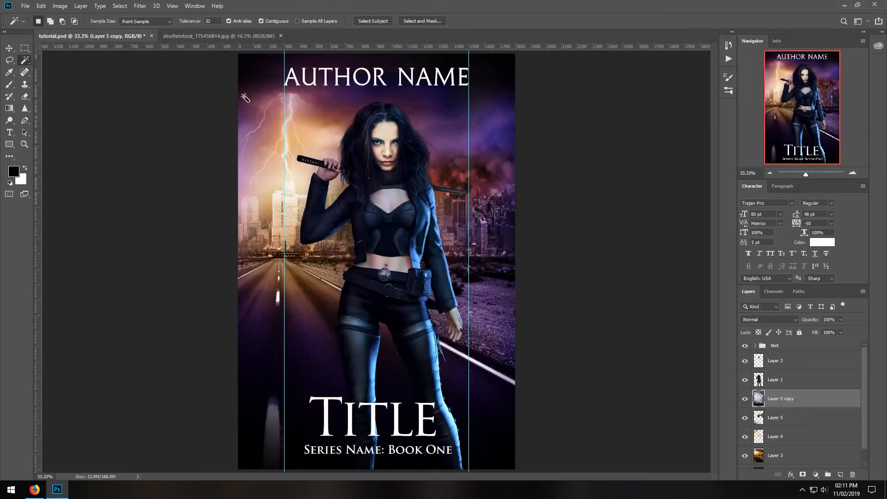
{"action": "left_click", "coordinate": [41, 6]}
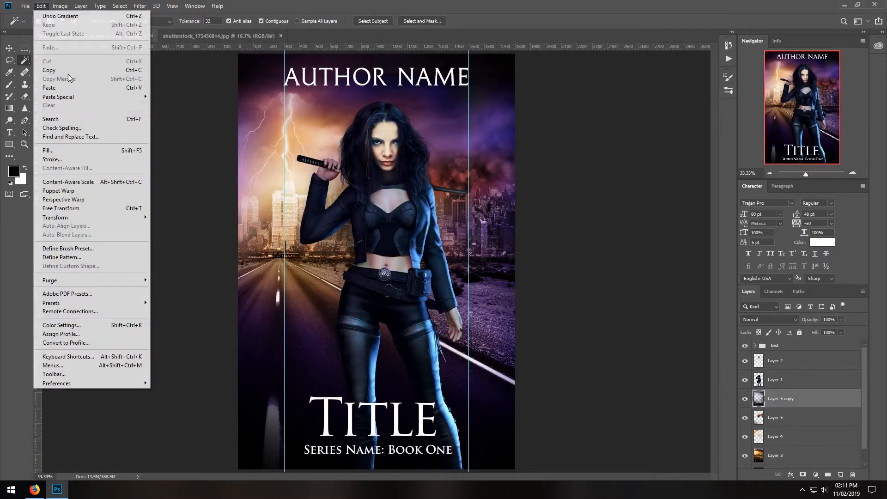
{"action": "left_click", "coordinate": [68, 85]}
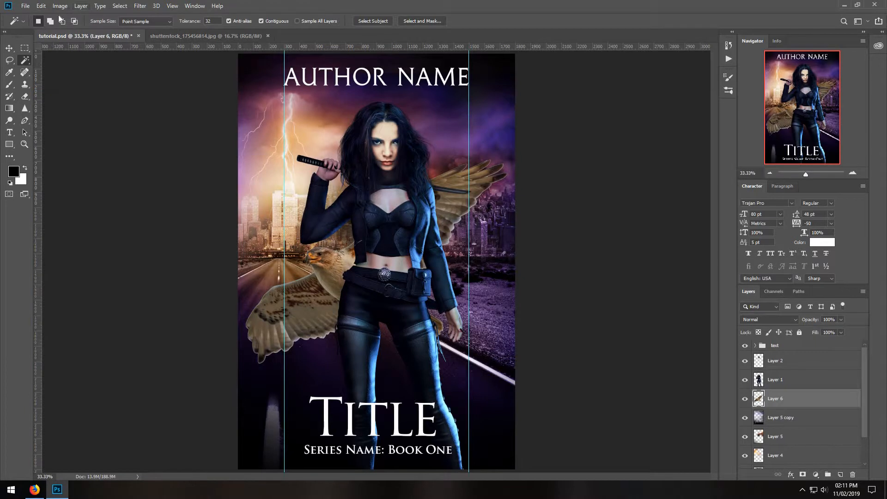
{"action": "left_click", "coordinate": [46, 8]}
{"action": "mouse_move", "coordinate": [74, 218]}
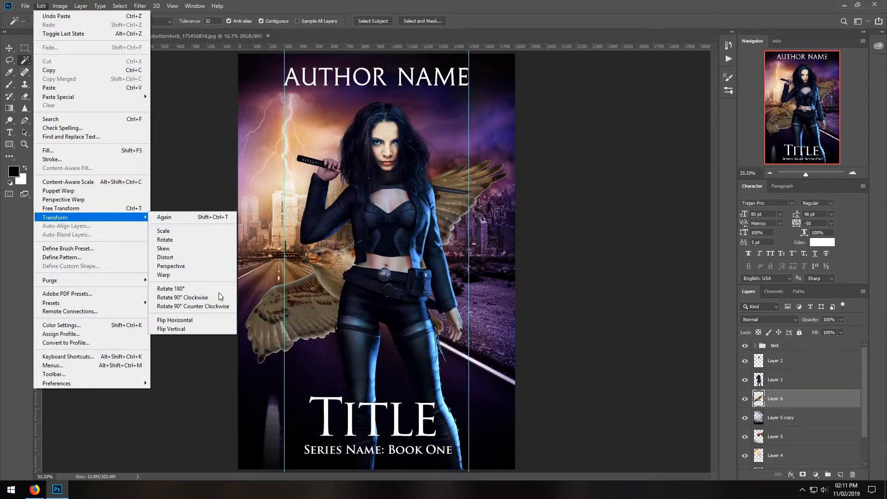
{"action": "left_click", "coordinate": [212, 324]}
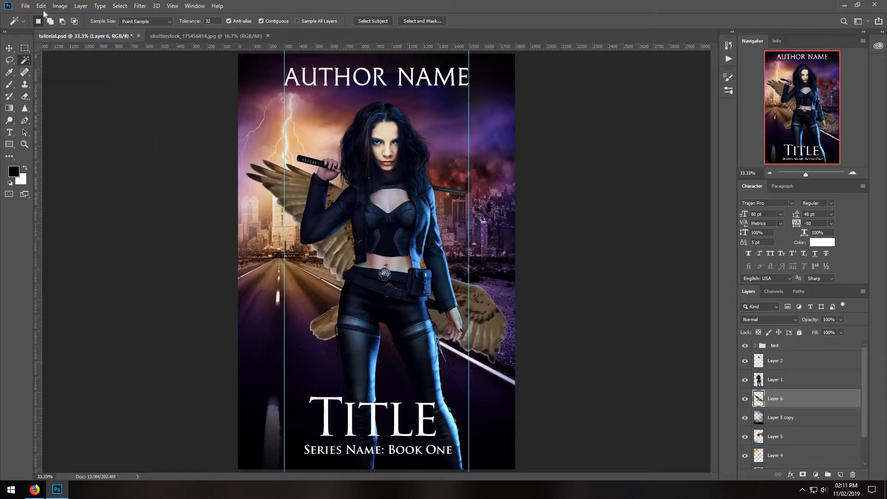
Scale the hawk to about 34.9% and place it in the sky to the right of the woman's head.
{"action": "left_click", "coordinate": [43, 10]}
{"action": "left_click", "coordinate": [80, 208]}
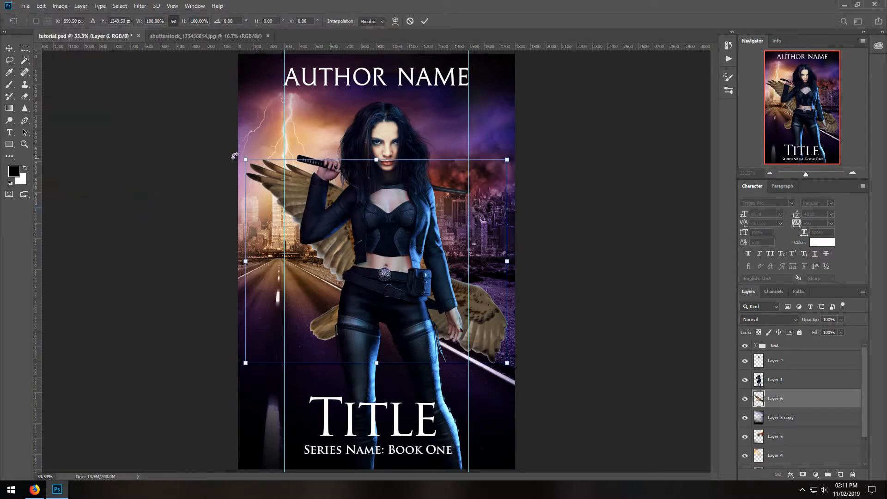
{"action": "left_click_drag", "start_coordinate": [245, 158], "coordinate": [390, 260]}
{"action": "left_click_drag", "start_coordinate": [442, 169], "coordinate": [435, 134]}
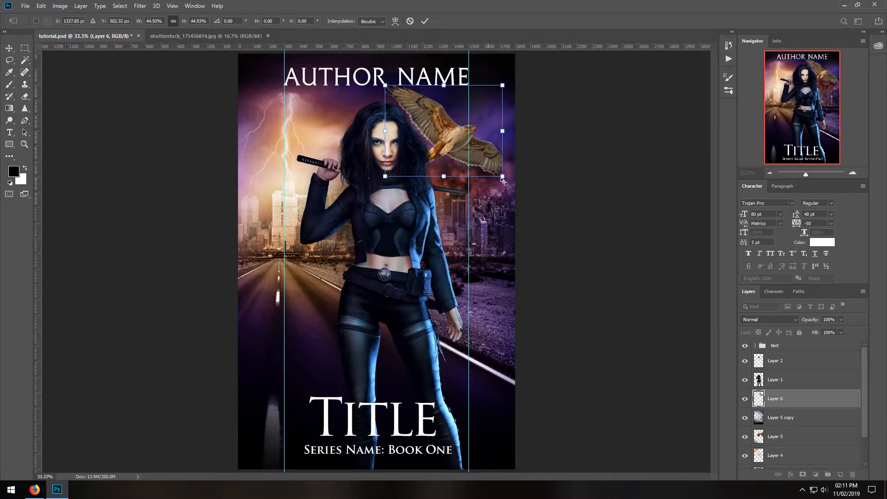
{"action": "left_click_drag", "start_coordinate": [504, 178], "coordinate": [494, 147]}
{"action": "left_click_drag", "start_coordinate": [461, 120], "coordinate": [477, 136]}
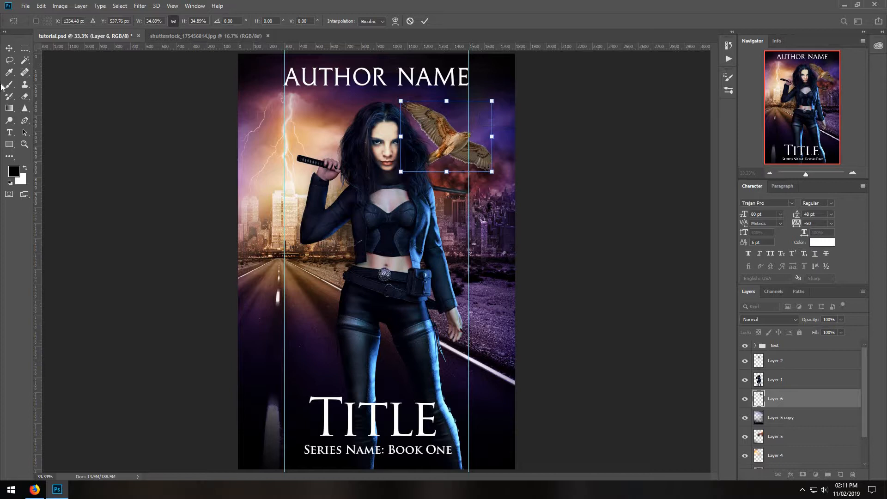
{"action": "left_click", "coordinate": [11, 60]}
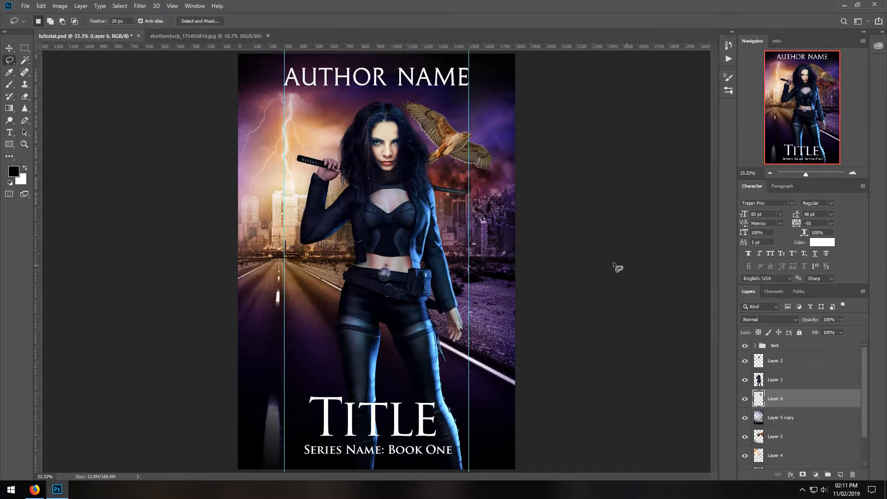
Shift the woman's Layers 1 and 2 together to the left to make room for the hawk.
{"action": "left_click", "coordinate": [780, 380]}
{"action": "left_click", "coordinate": [781, 362], "text": "shift"}
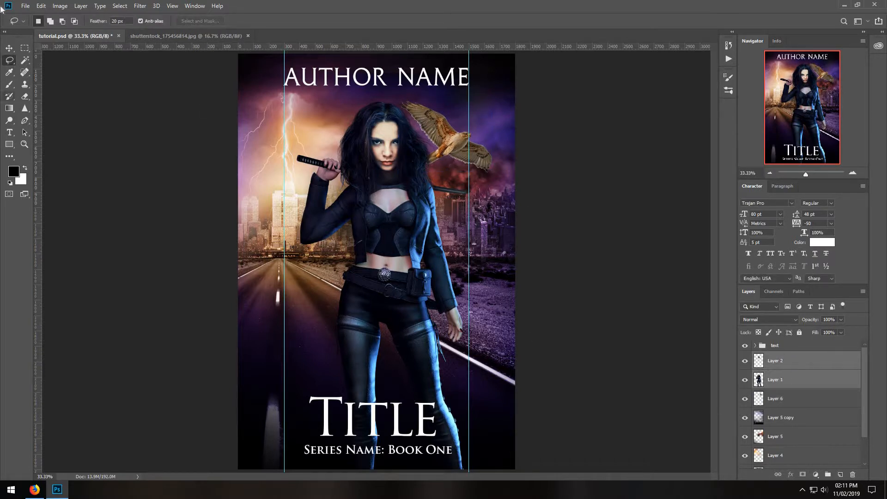
{"action": "left_click", "coordinate": [7, 49]}
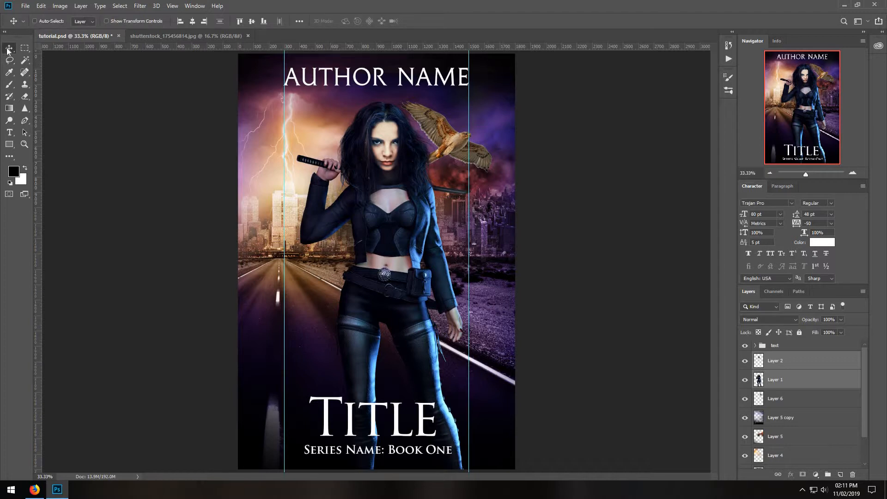
{"action": "key", "text": "shift+Left"}
{"action": "key", "text": "shift+Left"}
{"action": "key", "text": "shift+Left"}
{"action": "key", "text": "shift+Left"}
{"action": "key", "text": "shift+Left"}
{"action": "key", "text": "shift+Left"}
{"action": "key", "text": "shift+Left"}
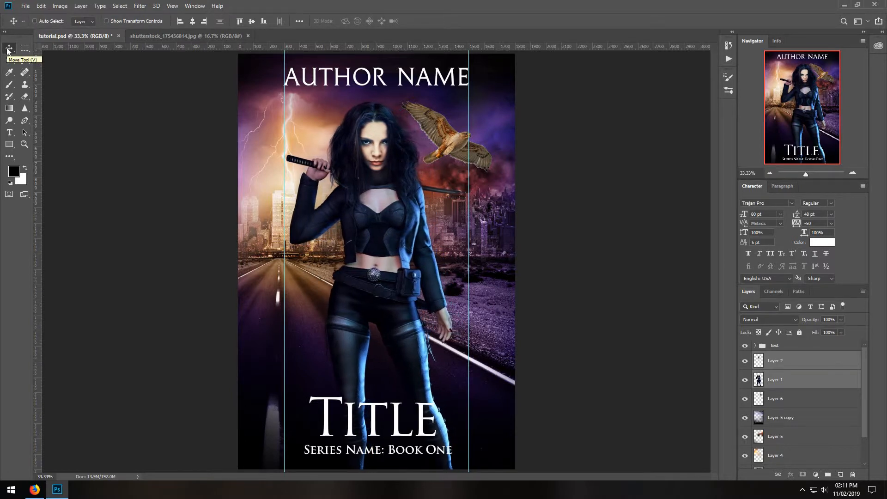
{"action": "key", "text": "shift+Left"}
{"action": "key", "text": "shift+Left"}
{"action": "key", "text": "shift+Left"}
{"action": "key", "text": "shift+Left"}
{"action": "key", "text": "shift+Left"}
{"action": "key", "text": "shift+Left"}
{"action": "key", "text": "shift+Left"}
{"action": "key", "text": "shift+Left"}
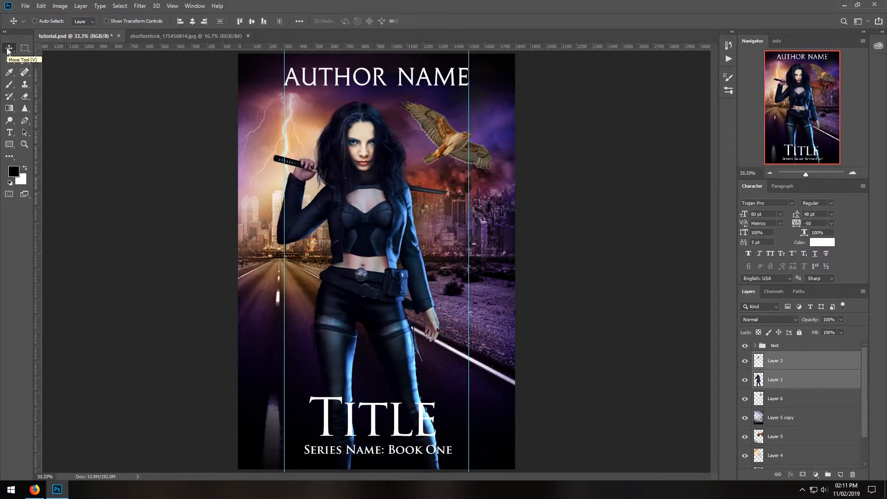
{"action": "key", "text": "Right"}
{"action": "key", "text": "Right"}
{"action": "key", "text": "Right"}
{"action": "key", "text": "Right"}
{"action": "key", "text": "Right"}
{"action": "key", "text": "Right"}
{"action": "key", "text": "Right"}
{"action": "key", "text": "Right"}
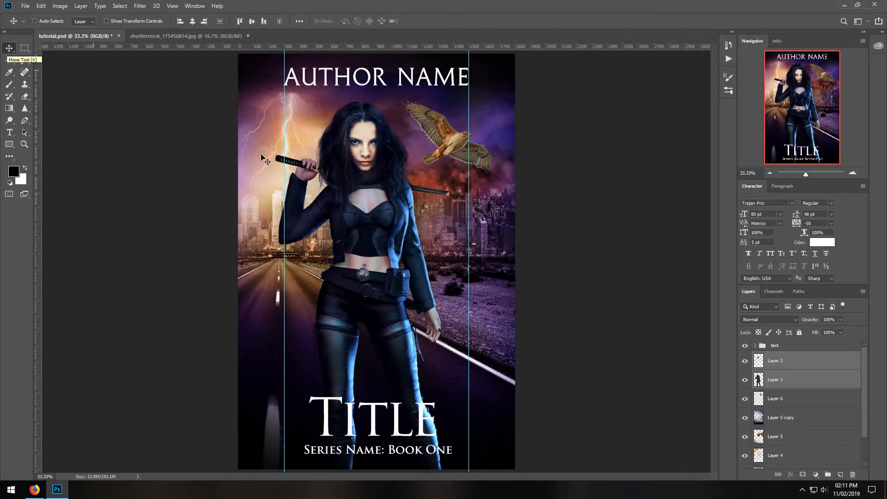
{"action": "key", "text": "Right"}
{"action": "key", "text": "Right"}
{"action": "key", "text": "Right"}
{"action": "key", "text": "Right"}
{"action": "key", "text": "Right"}
{"action": "key", "text": "Right"}
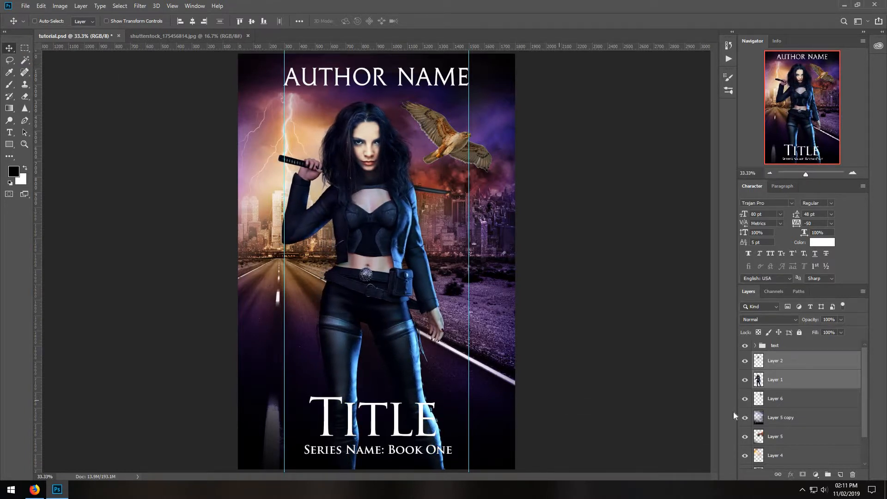
Darken the light fringes of the hawk's wings and tail on Layer 6 with a 21 px Burn tool set to Highlights at 62% exposure.
{"action": "left_click", "coordinate": [776, 397]}
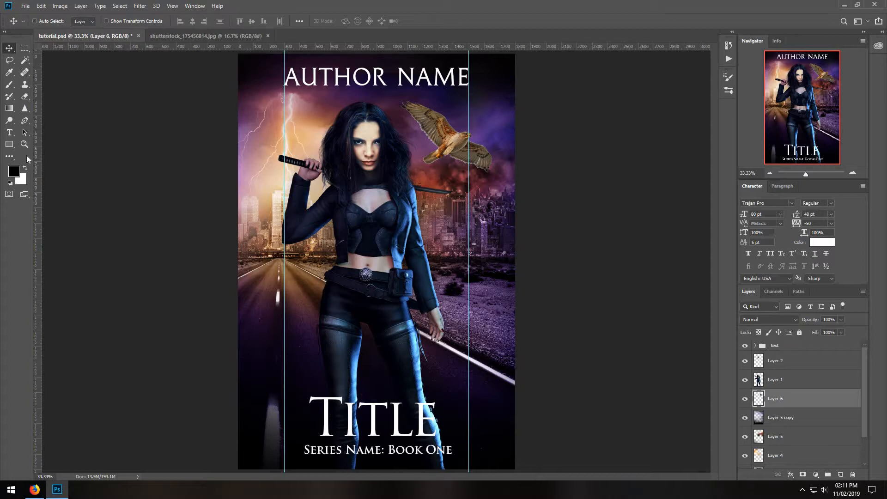
{"action": "key", "text": "z"}
{"action": "left_click", "coordinate": [445, 151]}
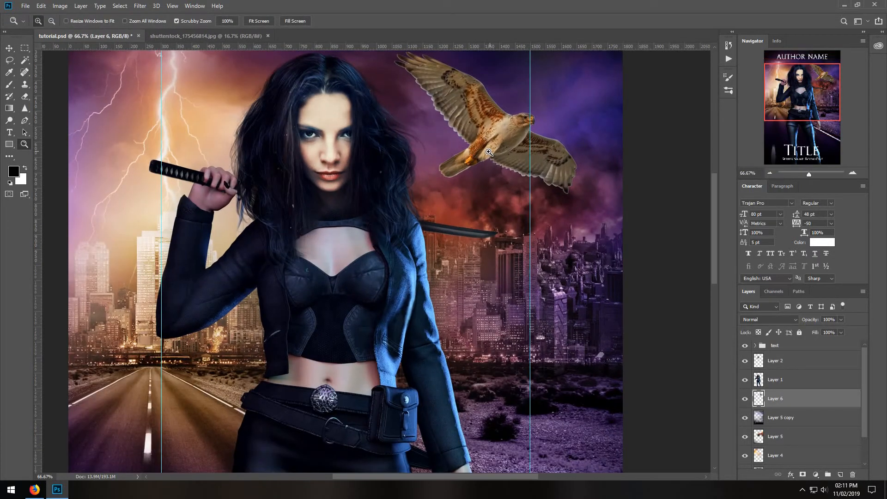
{"action": "left_click", "coordinate": [489, 152]}
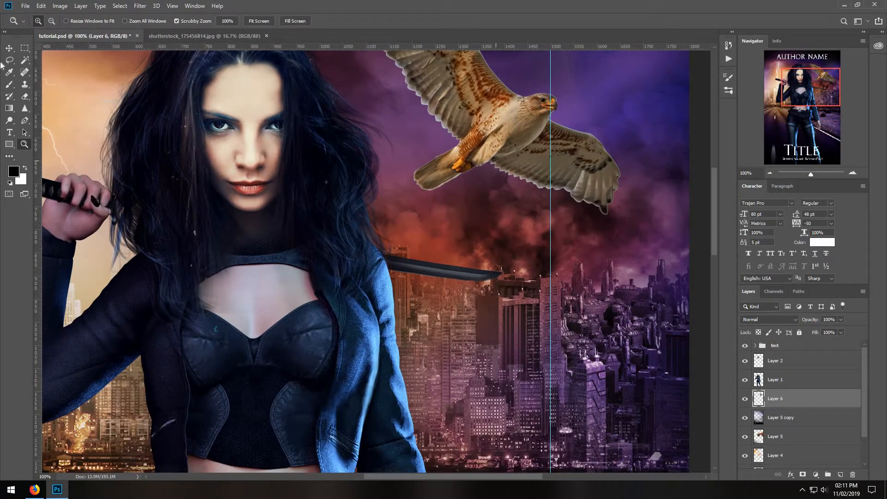
{"action": "left_click", "coordinate": [9, 121]}
{"action": "left_click", "coordinate": [38, 130]}
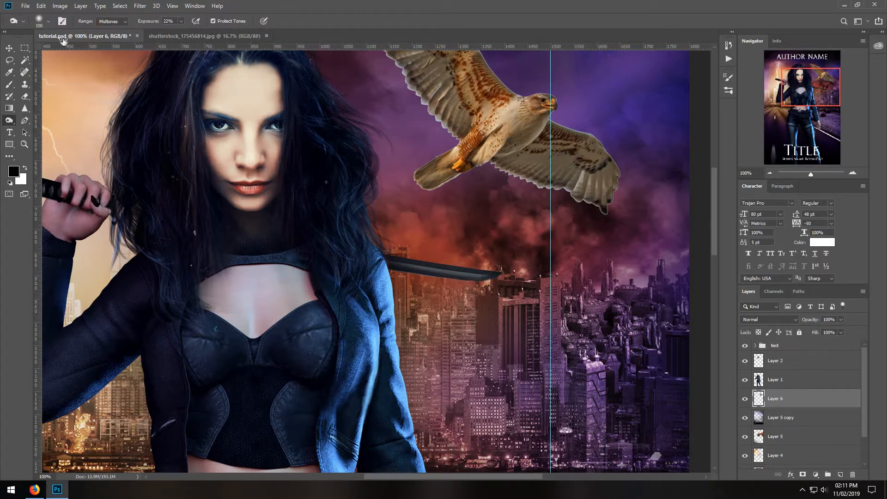
{"action": "left_click", "coordinate": [48, 21]}
{"action": "left_click_drag", "start_coordinate": [61, 50], "coordinate": [56, 51]}
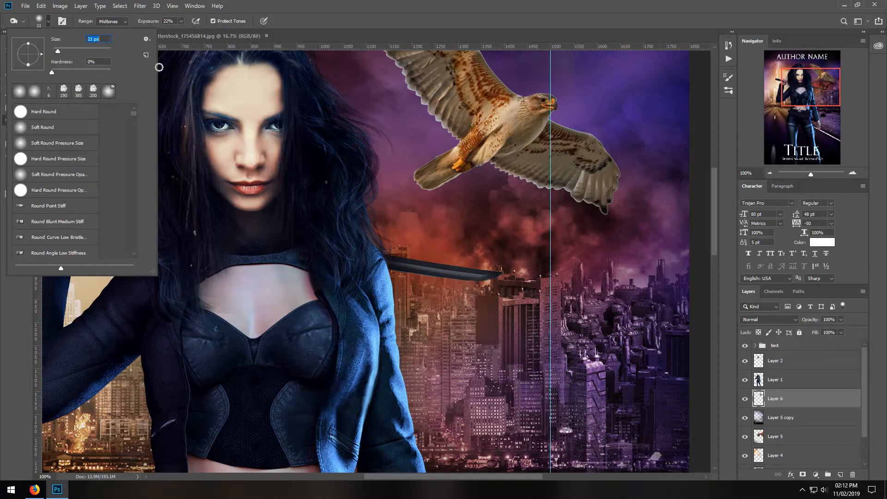
{"action": "left_click", "coordinate": [181, 22]}
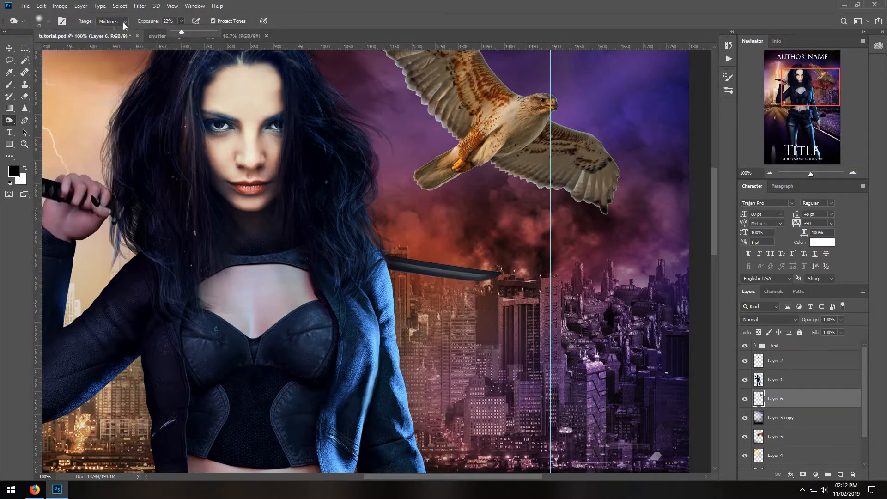
{"action": "left_click", "coordinate": [123, 22]}
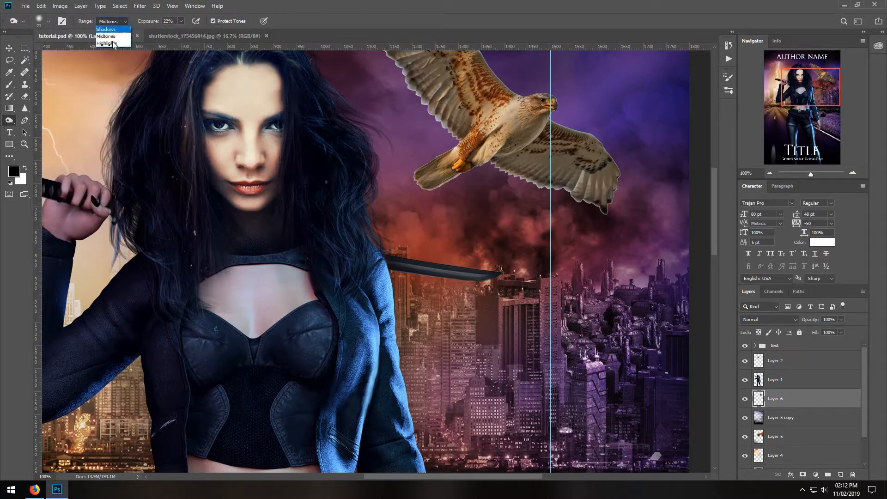
{"action": "left_click", "coordinate": [181, 21]}
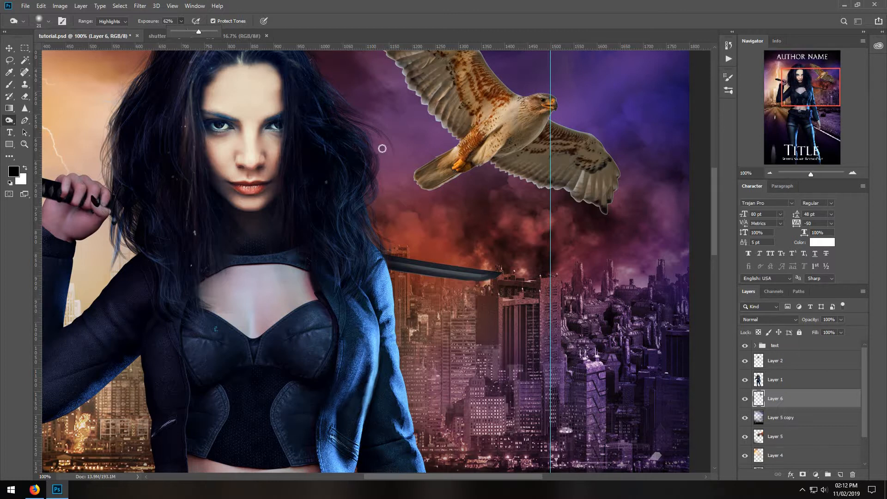
{"action": "left_click", "coordinate": [404, 77]}
{"action": "mouse_move", "coordinate": [406, 72]}
{"action": "left_mouse_down"}
{"action": "mouse_move", "coordinate": [430, 125]}
{"action": "mouse_move", "coordinate": [419, 98]}
{"action": "mouse_move", "coordinate": [445, 133]}
{"action": "left_mouse_up"}
{"action": "left_click_drag", "start_coordinate": [414, 90], "coordinate": [448, 130]}
{"action": "mouse_move", "coordinate": [453, 134]}
{"action": "left_mouse_down"}
{"action": "mouse_move", "coordinate": [457, 145]}
{"action": "mouse_move", "coordinate": [444, 151]}
{"action": "left_mouse_up"}
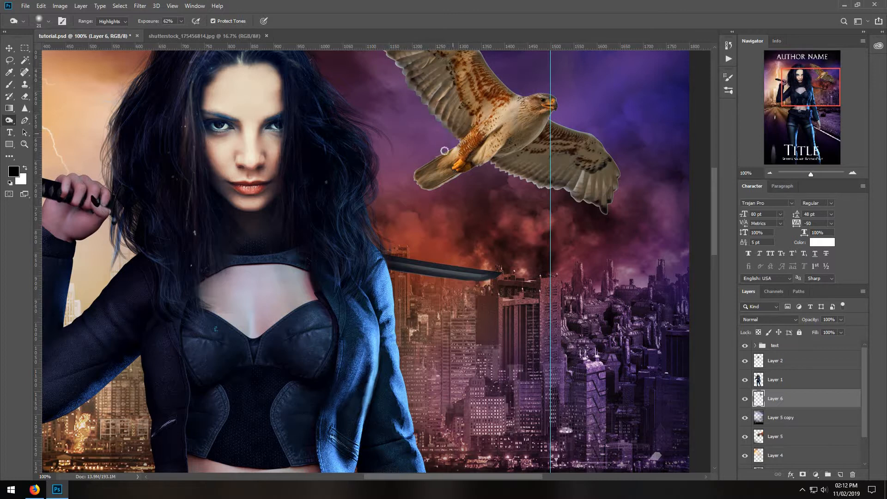
{"action": "mouse_move", "coordinate": [415, 177]}
{"action": "left_mouse_down"}
{"action": "mouse_move", "coordinate": [464, 179]}
{"action": "mouse_move", "coordinate": [427, 194]}
{"action": "mouse_move", "coordinate": [484, 167]}
{"action": "mouse_move", "coordinate": [593, 211]}
{"action": "mouse_move", "coordinate": [561, 190]}
{"action": "mouse_move", "coordinate": [611, 223]}
{"action": "mouse_move", "coordinate": [554, 185]}
{"action": "mouse_move", "coordinate": [602, 216]}
{"action": "mouse_move", "coordinate": [501, 175]}
{"action": "mouse_move", "coordinate": [566, 193]}
{"action": "left_mouse_up"}
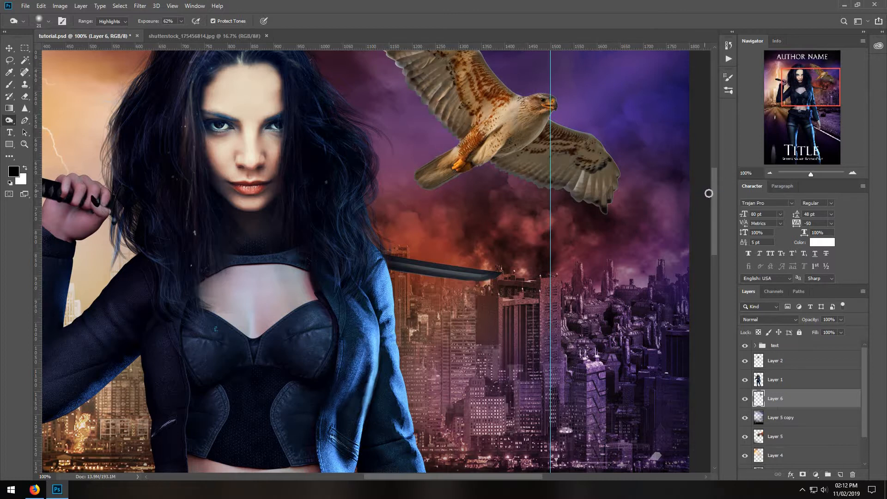
Erase the pale fringe around the tip of the hawk's upper wing with a 14 px soft Eraser at 38% opacity.
{"action": "left_click_drag", "start_coordinate": [714, 192], "coordinate": [714, 173]}
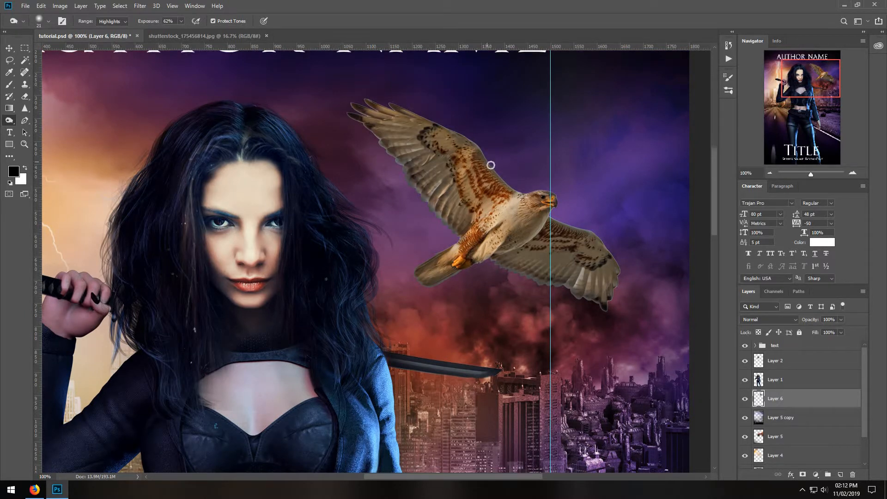
{"action": "left_click", "coordinate": [24, 96]}
{"action": "left_click", "coordinate": [48, 24]}
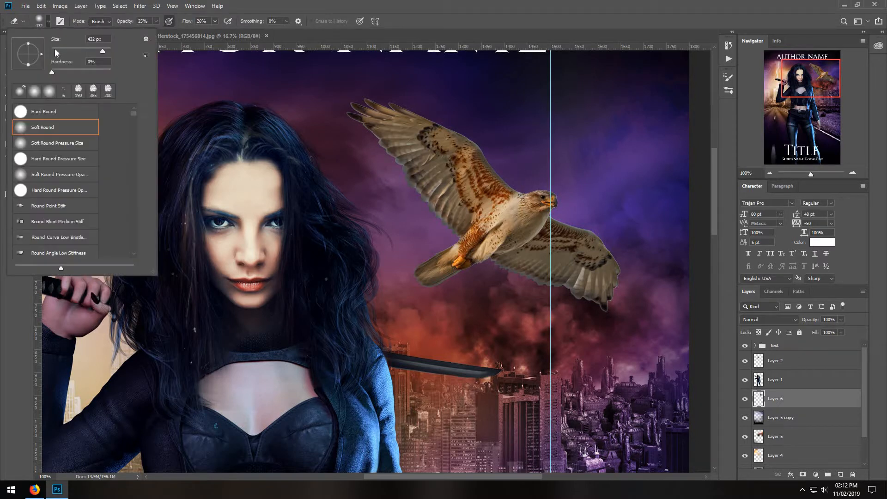
{"action": "left_click", "coordinate": [55, 49]}
{"action": "left_click", "coordinate": [354, 119]}
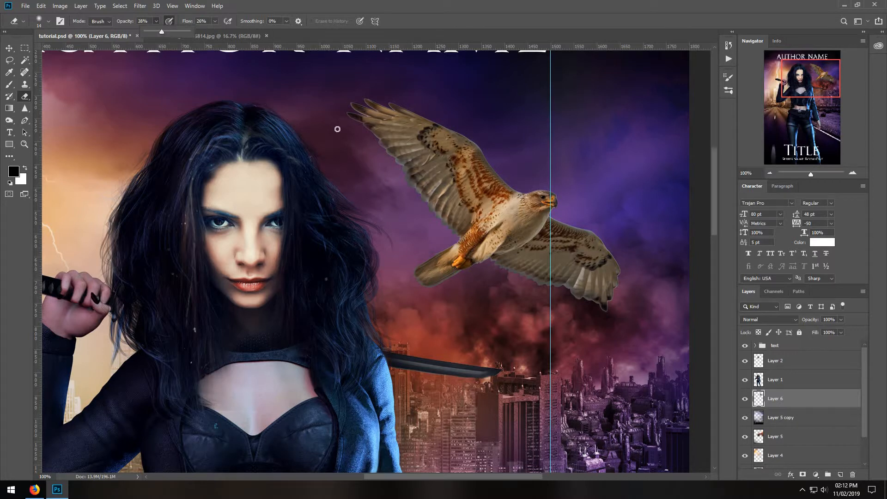
{"action": "left_click", "coordinate": [359, 123]}
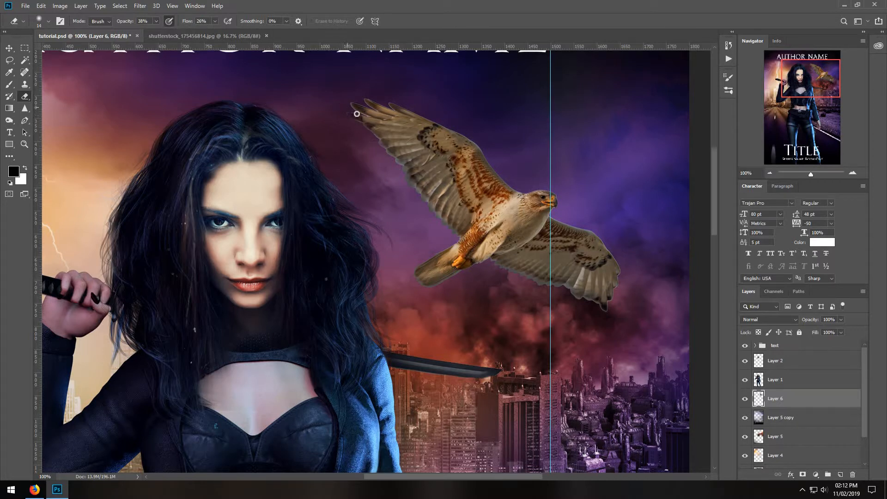
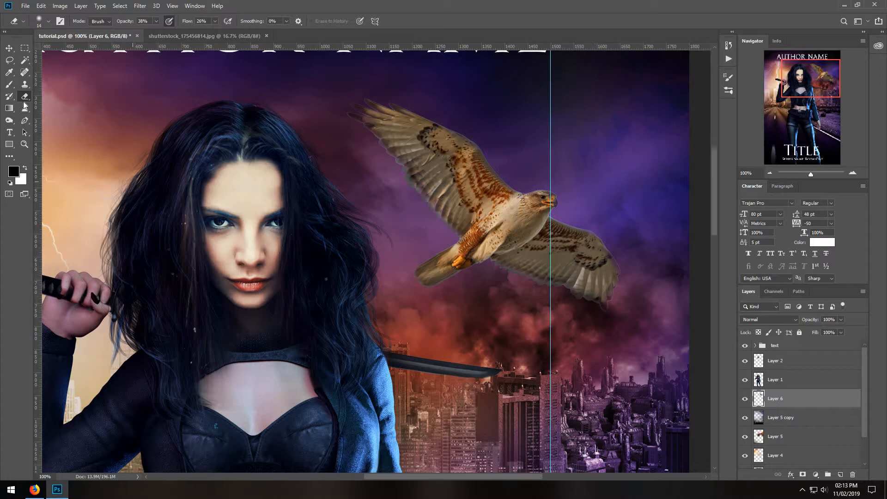
Darken the hawk's body, tail and wings with a 62 px Burn tool set to Midtones at 23% exposure.
{"action": "left_click", "coordinate": [9, 120]}
{"action": "left_click", "coordinate": [48, 21]}
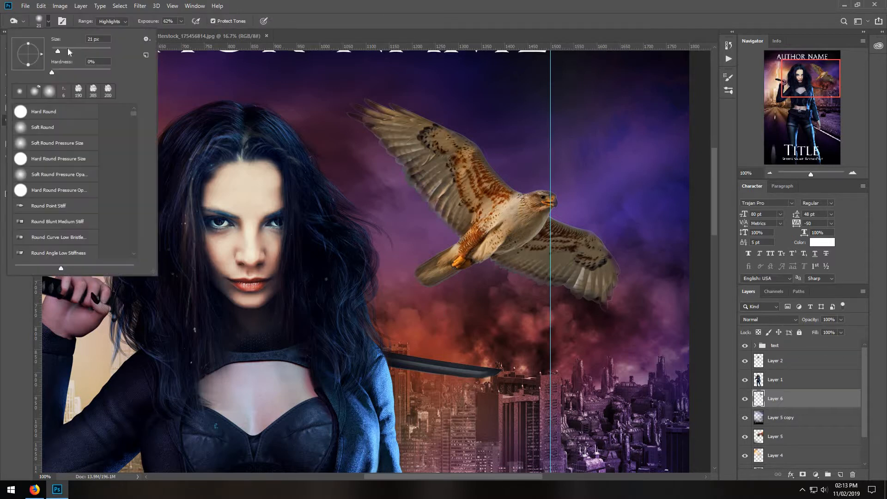
{"action": "left_click", "coordinate": [292, 16]}
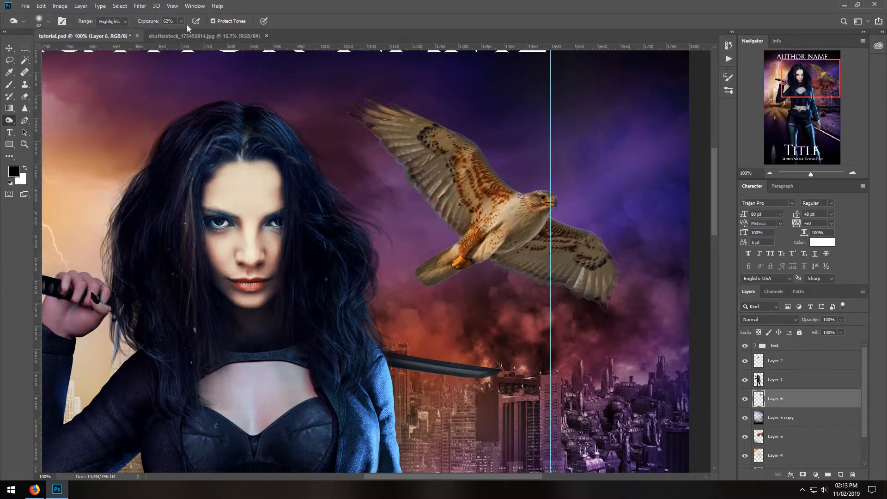
{"action": "left_click", "coordinate": [122, 21]}
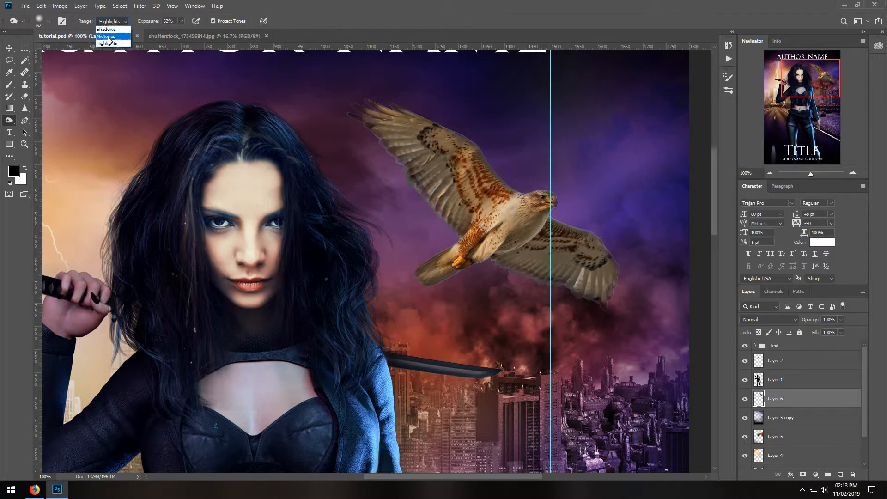
{"action": "left_click", "coordinate": [111, 37]}
{"action": "left_click", "coordinate": [181, 21]}
{"action": "left_click", "coordinate": [165, 32]}
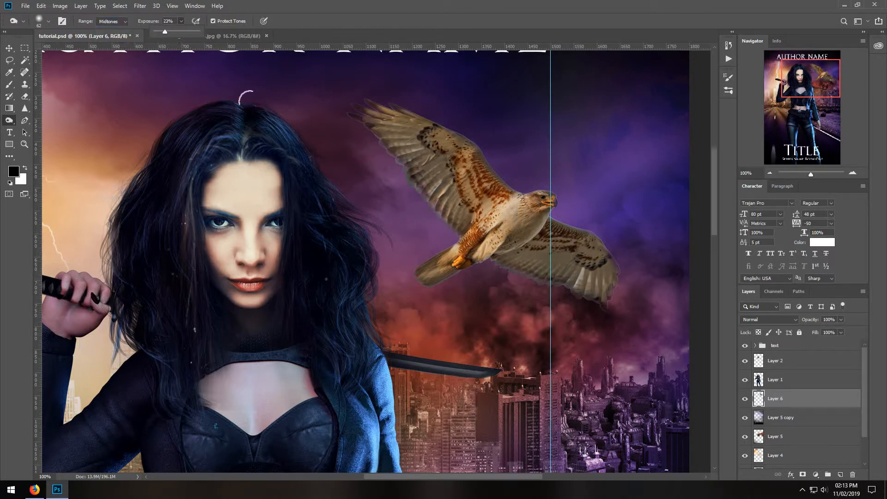
{"action": "mouse_move", "coordinate": [356, 113]}
{"action": "left_mouse_down"}
{"action": "mouse_move", "coordinate": [470, 256]}
{"action": "mouse_move", "coordinate": [489, 243]}
{"action": "mouse_move", "coordinate": [433, 264]}
{"action": "mouse_move", "coordinate": [515, 203]}
{"action": "mouse_move", "coordinate": [496, 204]}
{"action": "mouse_move", "coordinate": [440, 274]}
{"action": "mouse_move", "coordinate": [483, 254]}
{"action": "mouse_move", "coordinate": [549, 290]}
{"action": "mouse_move", "coordinate": [500, 263]}
{"action": "mouse_move", "coordinate": [528, 276]}
{"action": "mouse_move", "coordinate": [594, 264]}
{"action": "mouse_move", "coordinate": [606, 312]}
{"action": "mouse_move", "coordinate": [588, 217]}
{"action": "mouse_move", "coordinate": [612, 238]}
{"action": "mouse_move", "coordinate": [602, 228]}
{"action": "mouse_move", "coordinate": [503, 240]}
{"action": "mouse_move", "coordinate": [455, 226]}
{"action": "mouse_move", "coordinate": [342, 114]}
{"action": "mouse_move", "coordinate": [392, 181]}
{"action": "mouse_move", "coordinate": [482, 210]}
{"action": "mouse_move", "coordinate": [429, 266]}
{"action": "mouse_move", "coordinate": [605, 229]}
{"action": "left_mouse_up"}
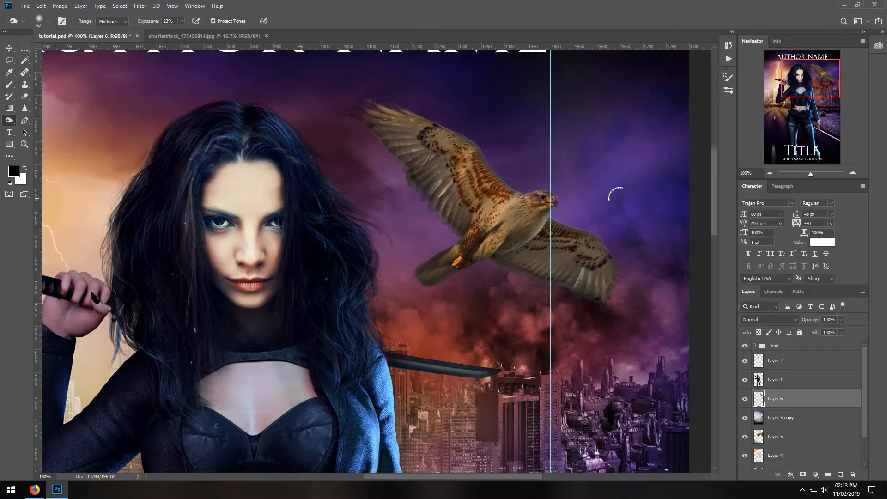
Duplicate the hawk's Layer 6 and lower the copy's saturation to -89.
{"action": "right_click", "coordinate": [784, 398]}
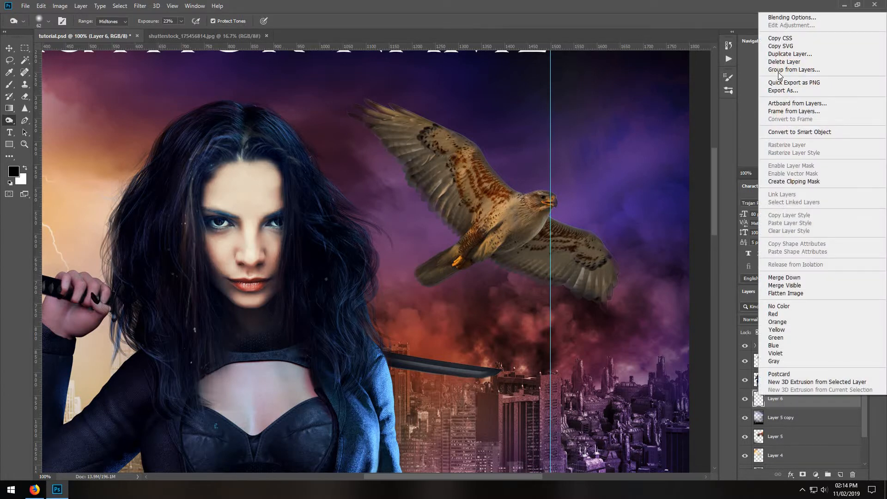
{"action": "left_click", "coordinate": [785, 53]}
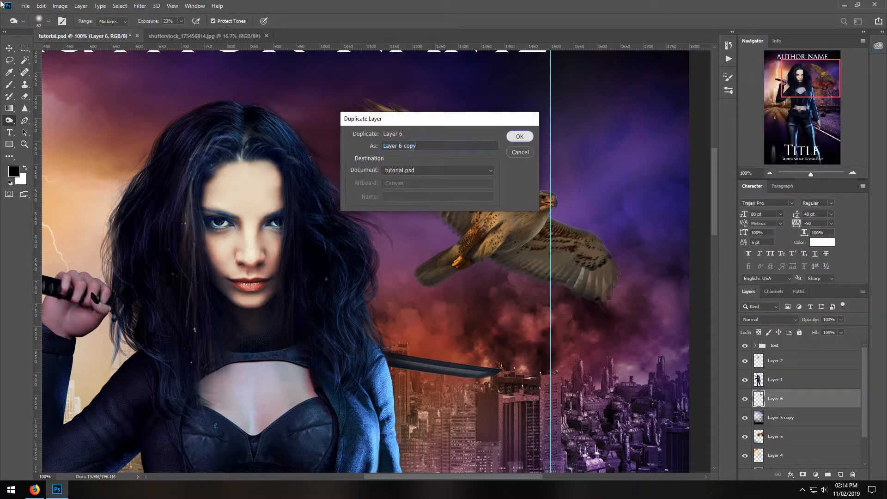
{"action": "left_click", "coordinate": [520, 138]}
{"action": "left_click", "coordinate": [60, 6]}
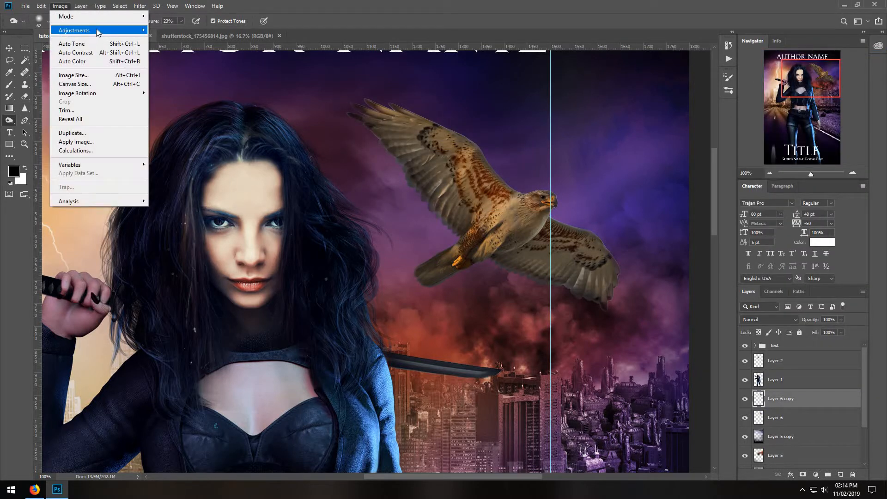
{"action": "mouse_move", "coordinate": [98, 31]}
{"action": "left_click", "coordinate": [221, 79]}
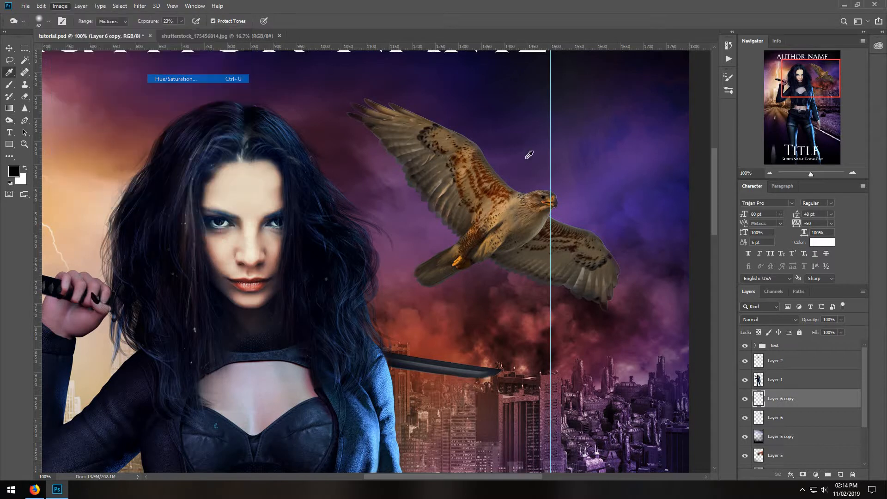
{"action": "left_click", "coordinate": [616, 162]}
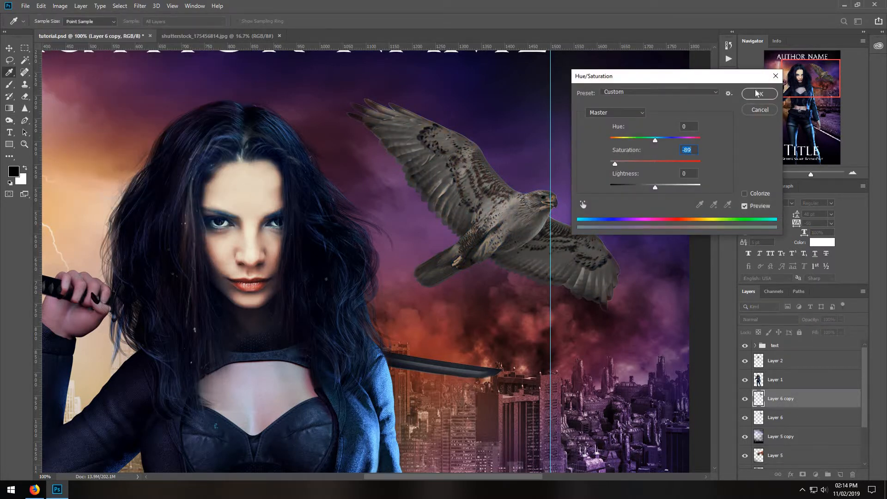
{"action": "left_click", "coordinate": [757, 94]}
Tint the desaturated hawk copy blue-violet with Color Balance, shifting the highlights to -23 toward cyan.
{"action": "left_click", "coordinate": [60, 5]}
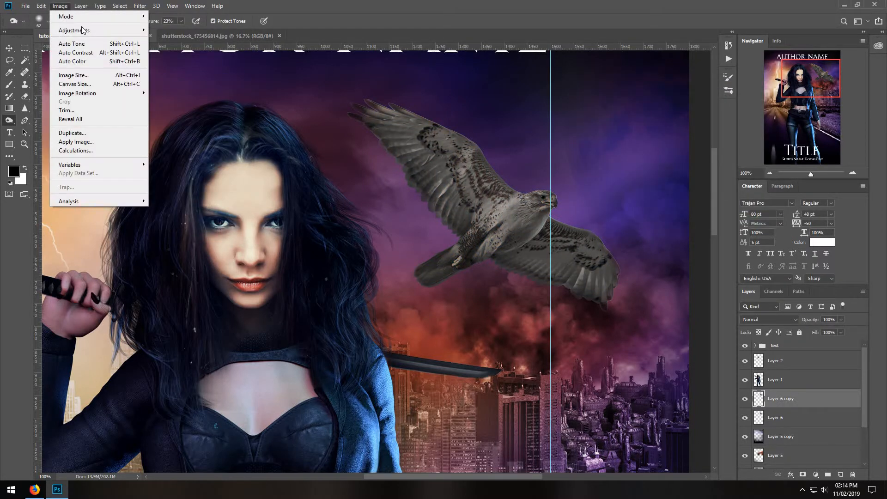
{"action": "mouse_move", "coordinate": [65, 29]}
{"action": "left_click", "coordinate": [213, 87]}
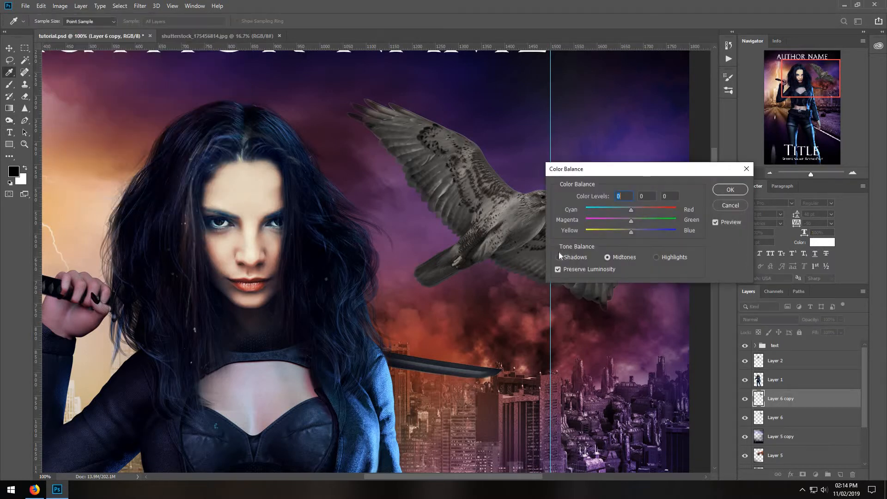
{"action": "left_click_drag", "start_coordinate": [639, 232], "coordinate": [621, 212]}
{"action": "left_click", "coordinate": [608, 256]}
{"action": "left_click", "coordinate": [656, 257]}
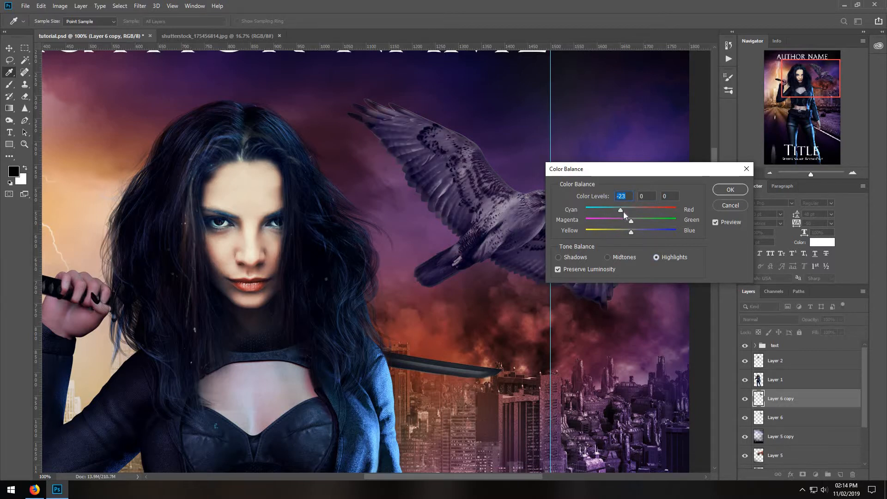
{"action": "left_click", "coordinate": [723, 194]}
Erase parts of the tinted hawk copy over the body, head and wings with a 94 px soft Eraser at 38% opacity.
{"action": "key", "text": "o"}
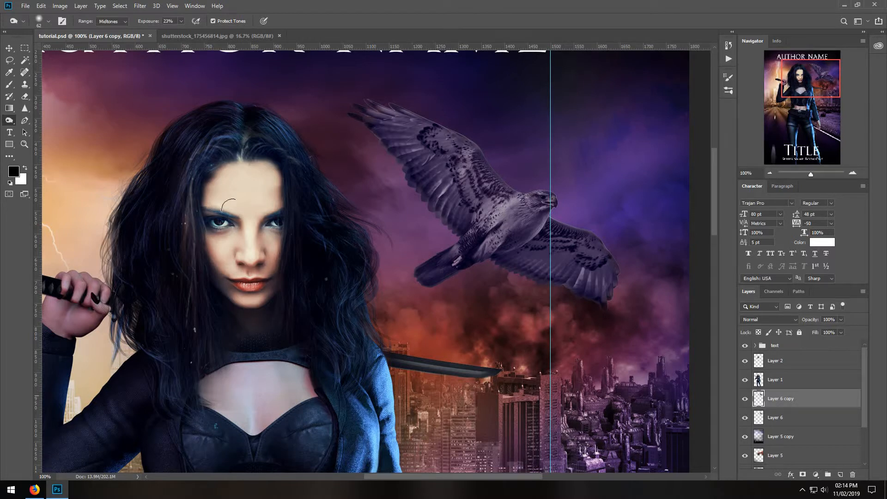
{"action": "key", "text": "e"}
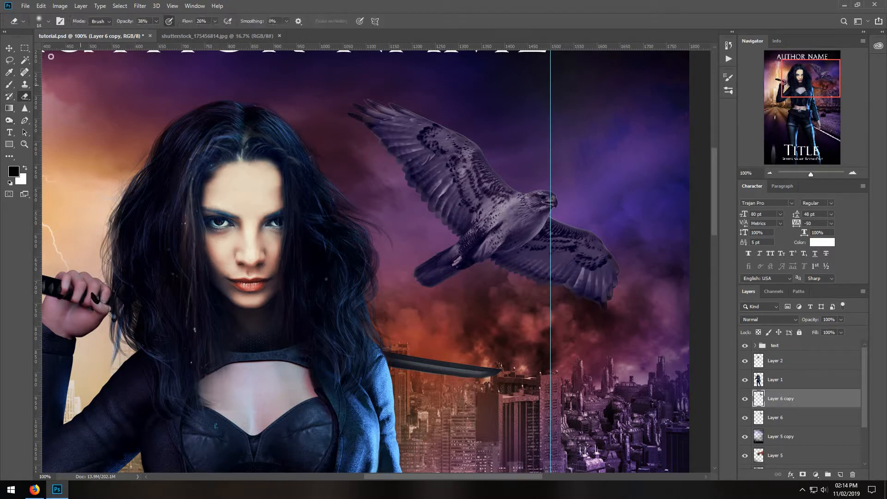
{"action": "left_click", "coordinate": [49, 23]}
{"action": "left_click", "coordinate": [87, 48]}
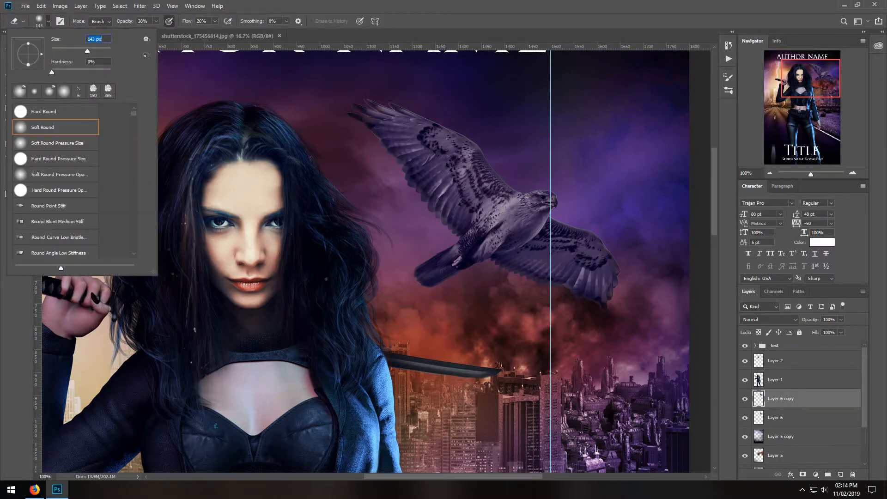
{"action": "type", "text": "94"}
{"action": "key", "text": "Return"}
{"action": "mouse_move", "coordinate": [493, 154]}
{"action": "left_mouse_down"}
{"action": "mouse_move", "coordinate": [518, 156]}
{"action": "mouse_move", "coordinate": [477, 177]}
{"action": "mouse_move", "coordinate": [542, 164]}
{"action": "mouse_move", "coordinate": [483, 193]}
{"action": "mouse_move", "coordinate": [456, 224]}
{"action": "mouse_move", "coordinate": [558, 170]}
{"action": "mouse_move", "coordinate": [524, 209]}
{"action": "mouse_move", "coordinate": [560, 206]}
{"action": "left_mouse_up"}
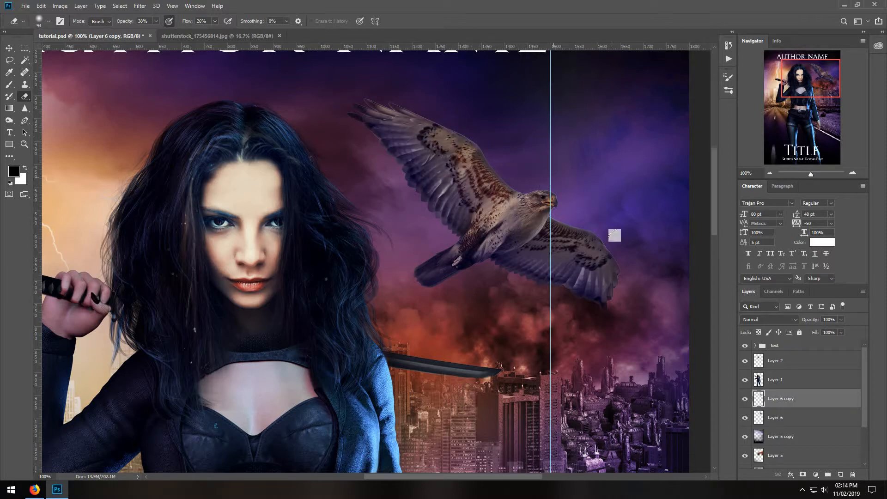
Merge the tinted Layer 6 copy with the original hawk on Layer 6.
{"action": "left_click", "coordinate": [777, 418], "text": "shift"}
{"action": "right_click", "coordinate": [777, 417]}
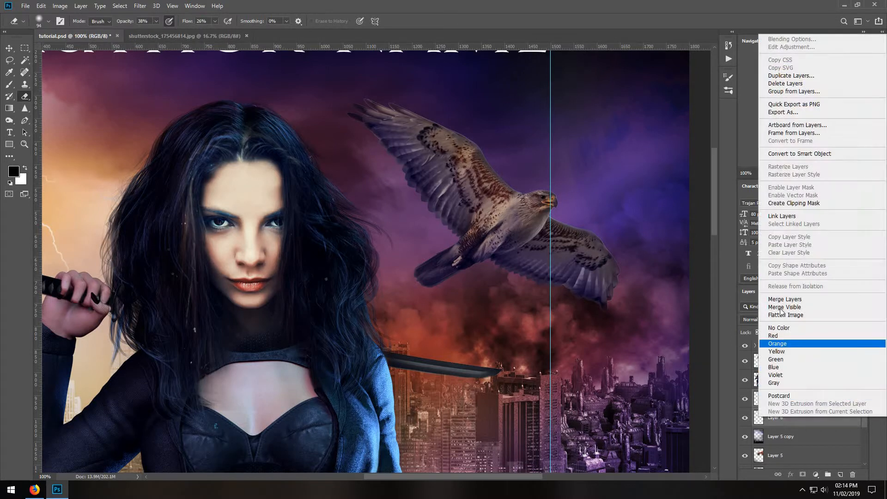
{"action": "left_click", "coordinate": [781, 300]}
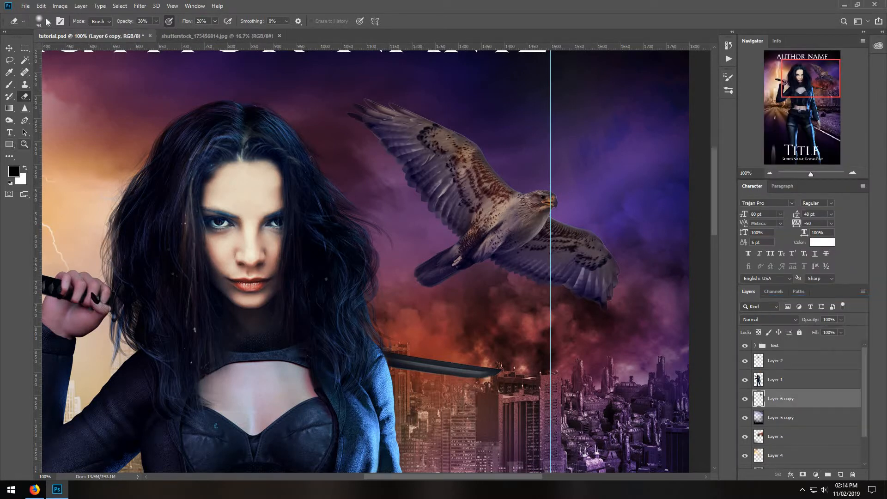
Raise the merged hawk layer's contrast to 45 and adjust its brightness slightly.
{"action": "left_click", "coordinate": [60, 6]}
{"action": "mouse_move", "coordinate": [74, 34]}
{"action": "left_click", "coordinate": [180, 34]}
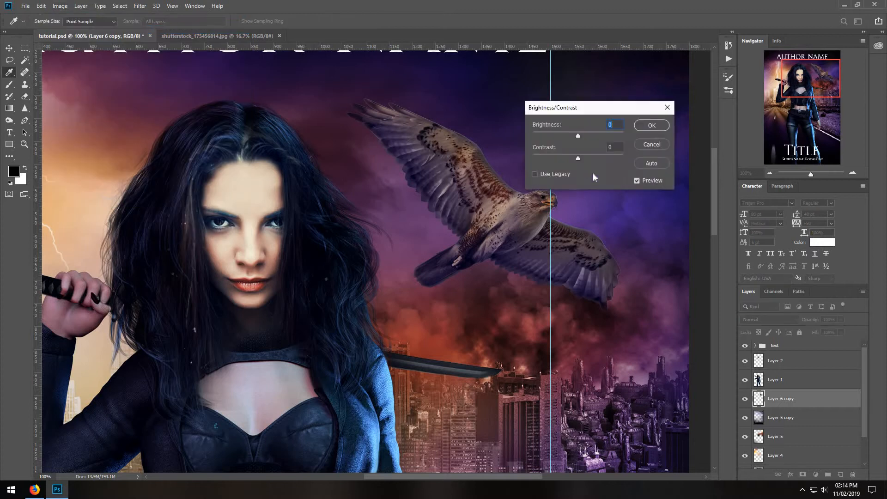
{"action": "left_click", "coordinate": [599, 159]}
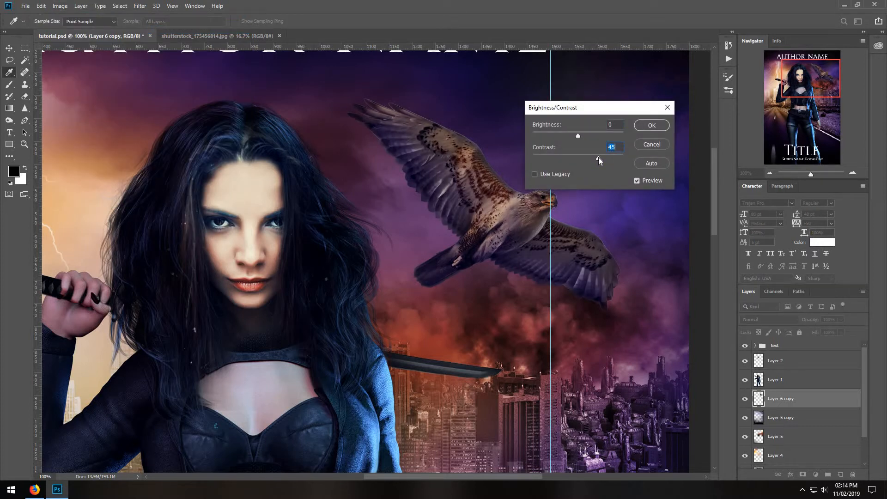
{"action": "left_click", "coordinate": [580, 134]}
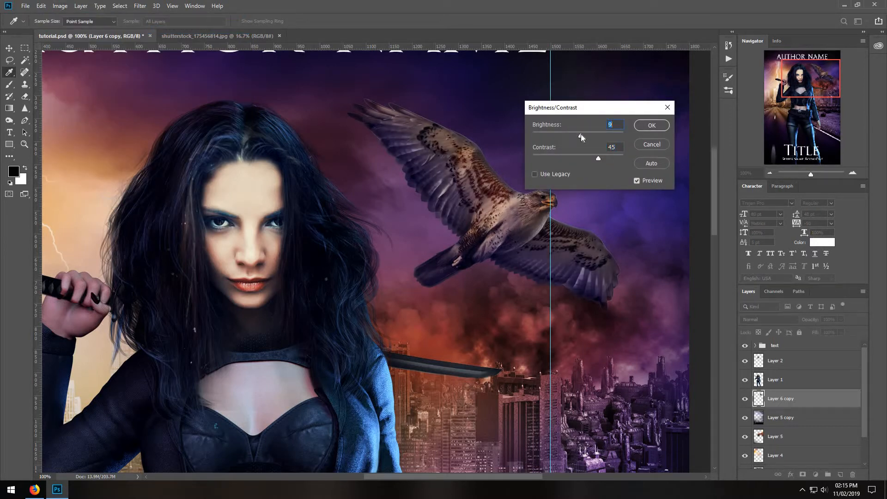
{"action": "left_click", "coordinate": [666, 130]}
{"action": "key", "text": "e"}
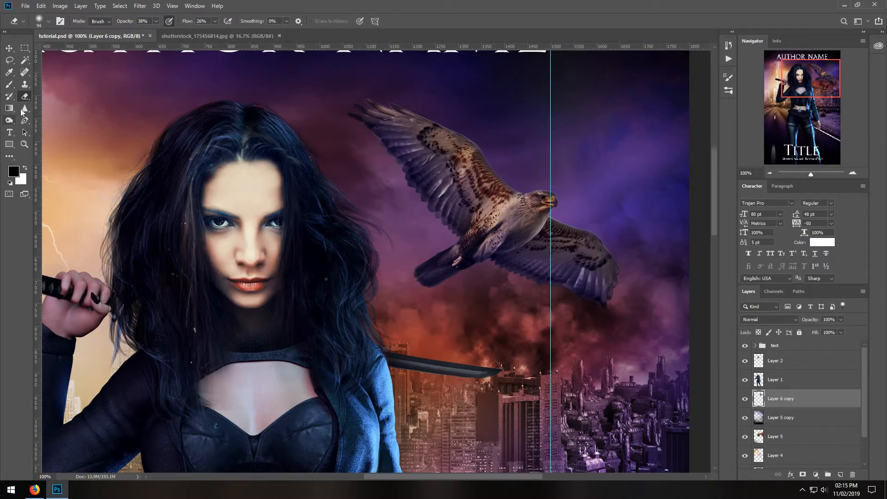
Soften the edges of the hawk's wings and tail with a 67 px soft Blur tool at 22% strength.
{"action": "right_click", "coordinate": [23, 109]}
{"action": "left_click", "coordinate": [55, 108]}
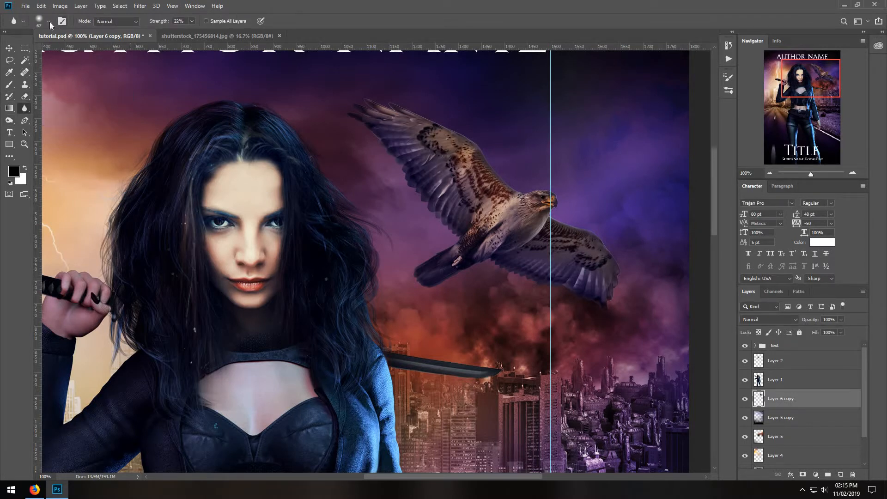
{"action": "left_click", "coordinate": [48, 21]}
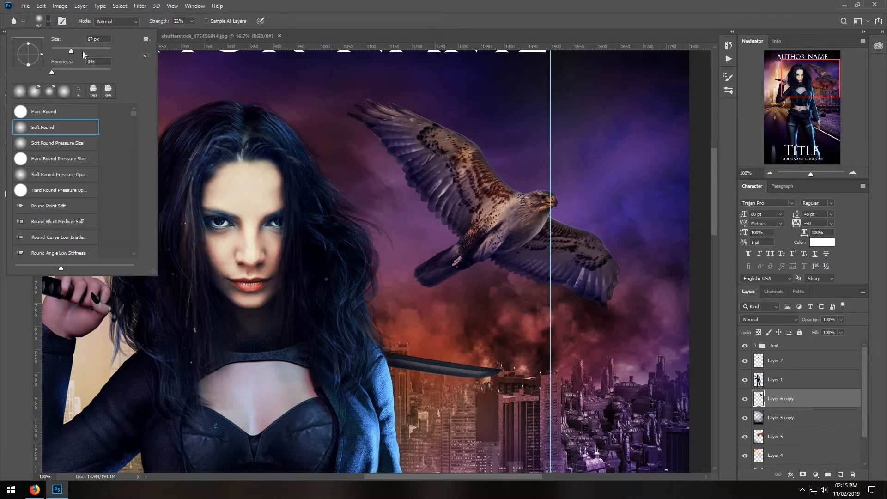
{"action": "left_click", "coordinate": [190, 21]}
{"action": "mouse_move", "coordinate": [427, 102]}
{"action": "left_mouse_down"}
{"action": "mouse_move", "coordinate": [410, 104]}
{"action": "mouse_move", "coordinate": [498, 141]}
{"action": "mouse_move", "coordinate": [516, 174]}
{"action": "mouse_move", "coordinate": [407, 93]}
{"action": "mouse_move", "coordinate": [333, 81]}
{"action": "mouse_move", "coordinate": [436, 94]}
{"action": "mouse_move", "coordinate": [361, 148]}
{"action": "mouse_move", "coordinate": [395, 154]}
{"action": "mouse_move", "coordinate": [442, 224]}
{"action": "mouse_move", "coordinate": [445, 238]}
{"action": "mouse_move", "coordinate": [363, 124]}
{"action": "mouse_move", "coordinate": [420, 232]}
{"action": "mouse_move", "coordinate": [420, 290]}
{"action": "mouse_move", "coordinate": [524, 232]}
{"action": "mouse_move", "coordinate": [492, 281]}
{"action": "mouse_move", "coordinate": [582, 252]}
{"action": "mouse_move", "coordinate": [616, 327]}
{"action": "mouse_move", "coordinate": [616, 255]}
{"action": "mouse_move", "coordinate": [587, 212]}
{"action": "mouse_move", "coordinate": [556, 213]}
{"action": "mouse_move", "coordinate": [576, 157]}
{"action": "mouse_move", "coordinate": [567, 197]}
{"action": "mouse_move", "coordinate": [556, 182]}
{"action": "mouse_move", "coordinate": [485, 197]}
{"action": "left_mouse_up"}
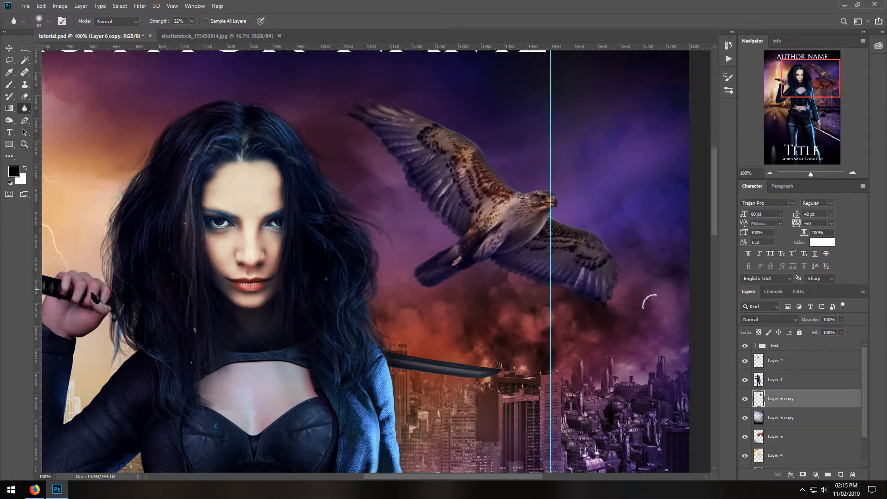
Select the red smoke in shutterstock_175456814.jpg with a loose freehand Lasso outline feathered by 70 px.
{"action": "scroll", "coordinate": [715, 226], "scroll_direction": "down", "scroll_amount": 3}
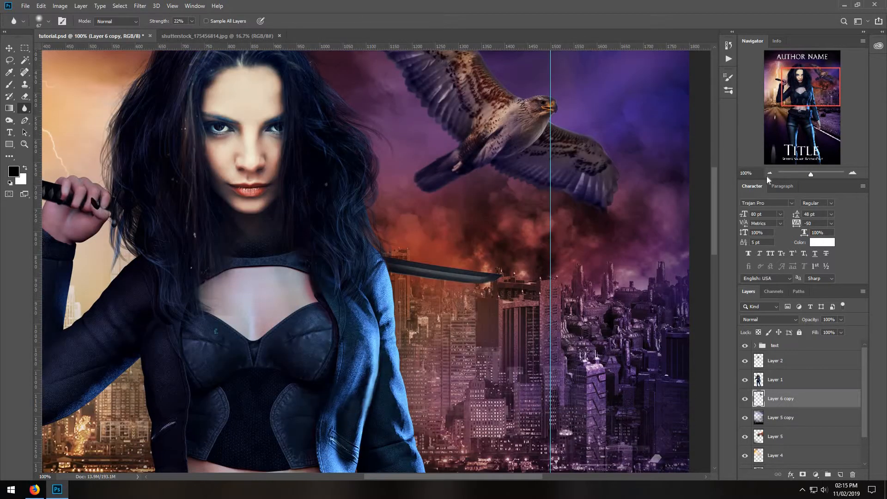
{"action": "left_click", "coordinate": [770, 174]}
{"action": "left_click", "coordinate": [769, 174]}
{"action": "left_click", "coordinate": [769, 174]}
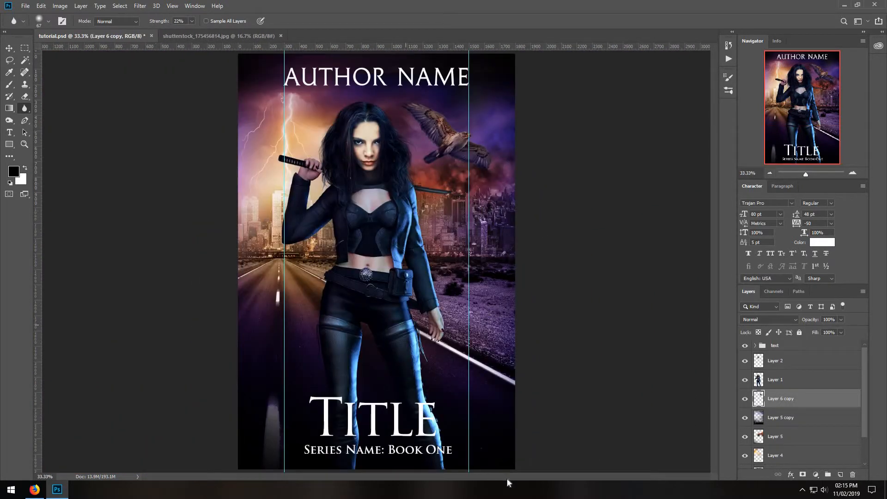
{"action": "left_click", "coordinate": [193, 37]}
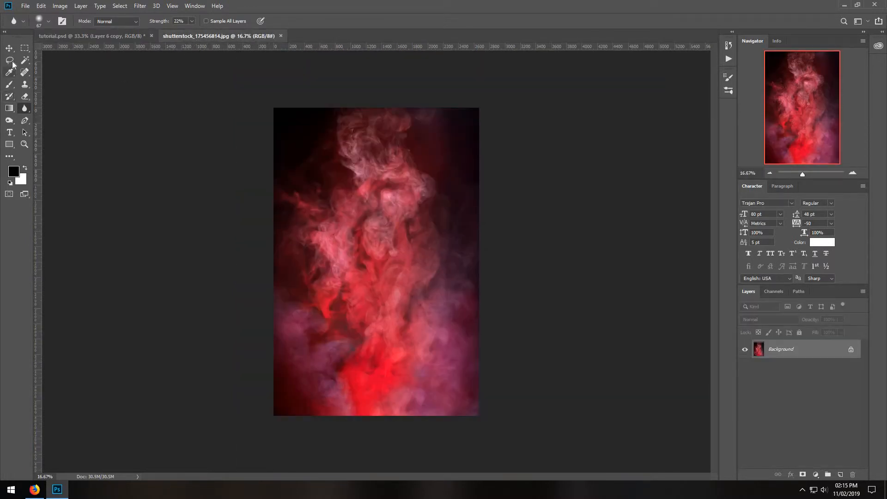
{"action": "left_click", "coordinate": [10, 60]}
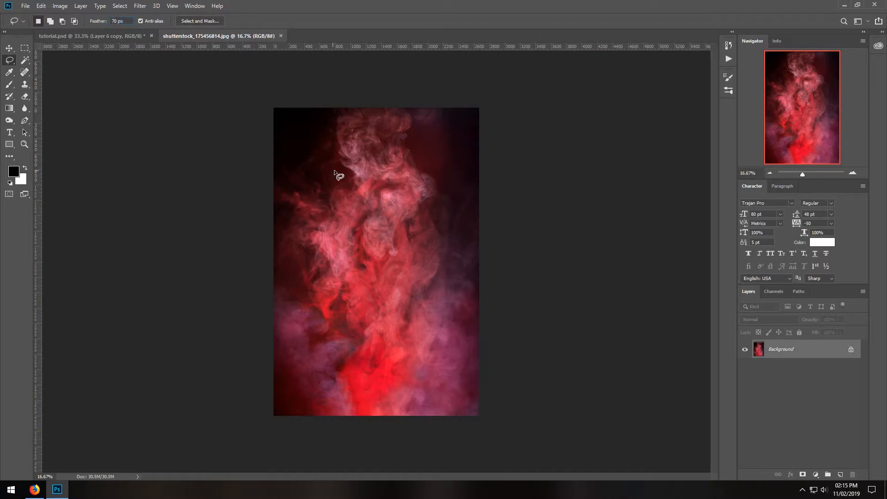
{"action": "mouse_move", "coordinate": [451, 199]}
{"action": "left_mouse_down"}
{"action": "mouse_move", "coordinate": [421, 121]}
{"action": "mouse_move", "coordinate": [390, 75]}
{"action": "mouse_move", "coordinate": [322, 96]}
{"action": "mouse_move", "coordinate": [305, 170]}
{"action": "left_mouse_up"}
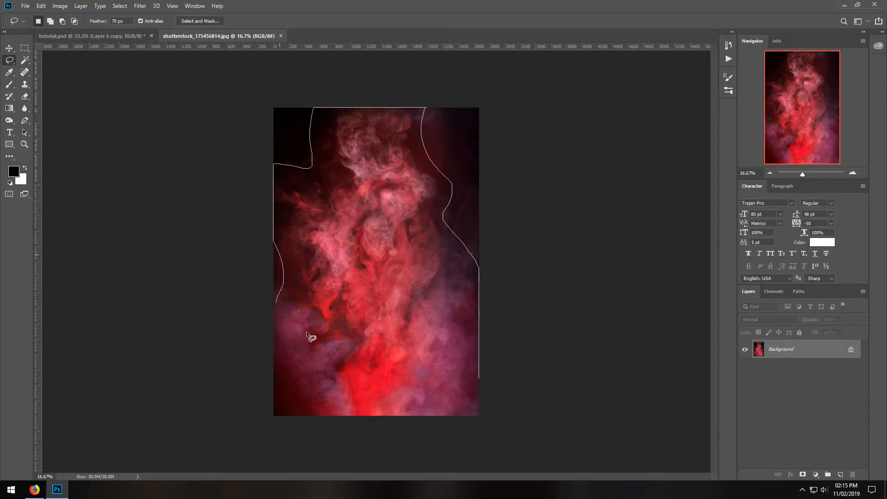
{"action": "left_click_drag", "start_coordinate": [528, 432], "coordinate": [528, 432]}
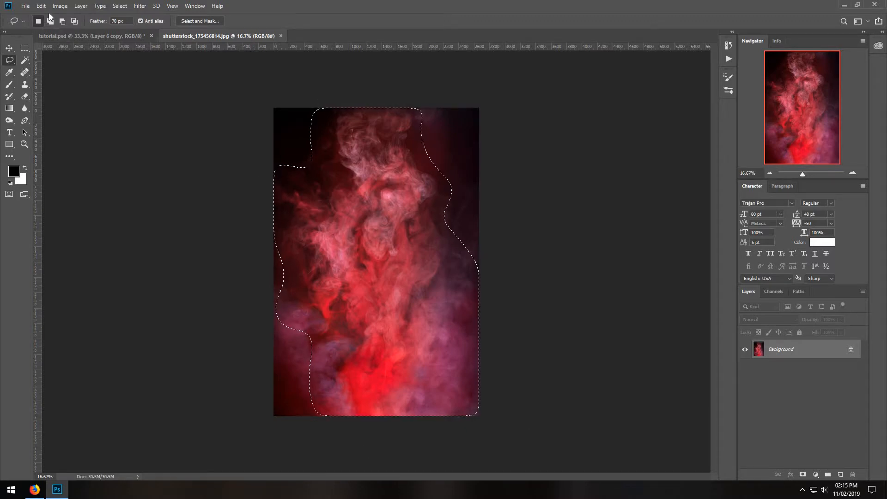
Copy the selected smoke and paste it into tutorial.psd as a new layer directly above Layer 6 copy.
{"action": "left_click", "coordinate": [41, 6]}
{"action": "left_click", "coordinate": [65, 66]}
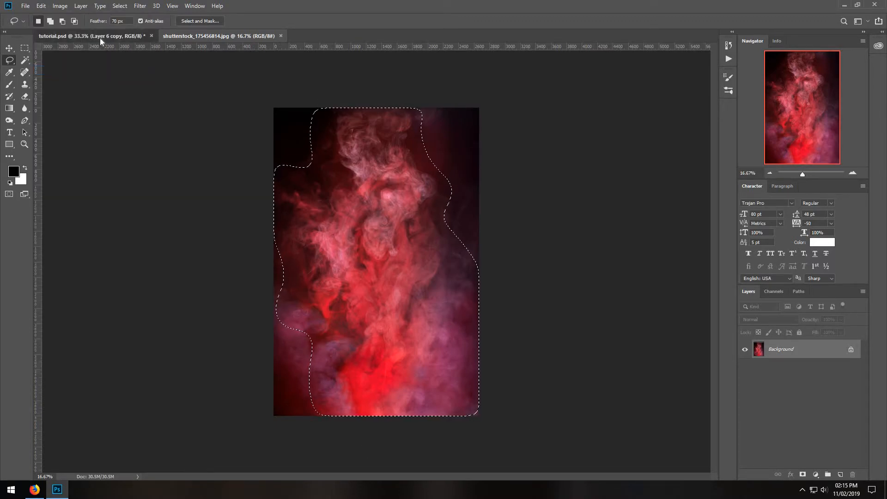
{"action": "left_click", "coordinate": [100, 38]}
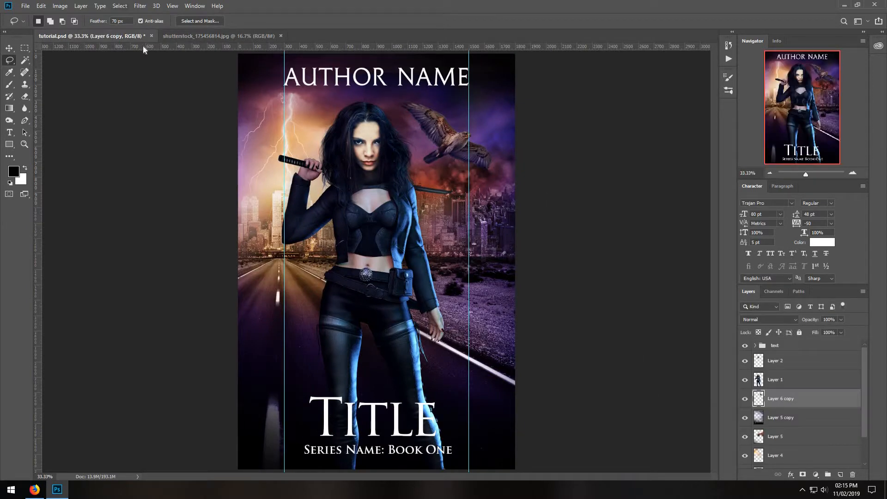
{"action": "left_click", "coordinate": [41, 6]}
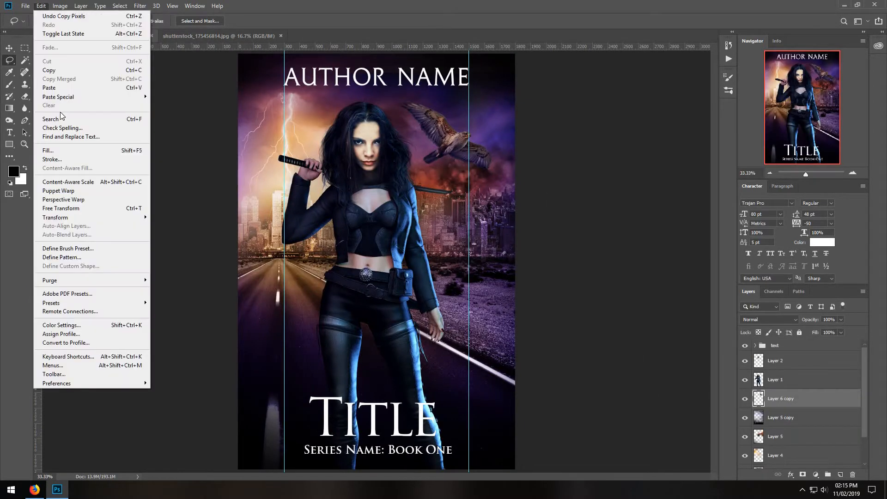
{"action": "left_click", "coordinate": [63, 89]}
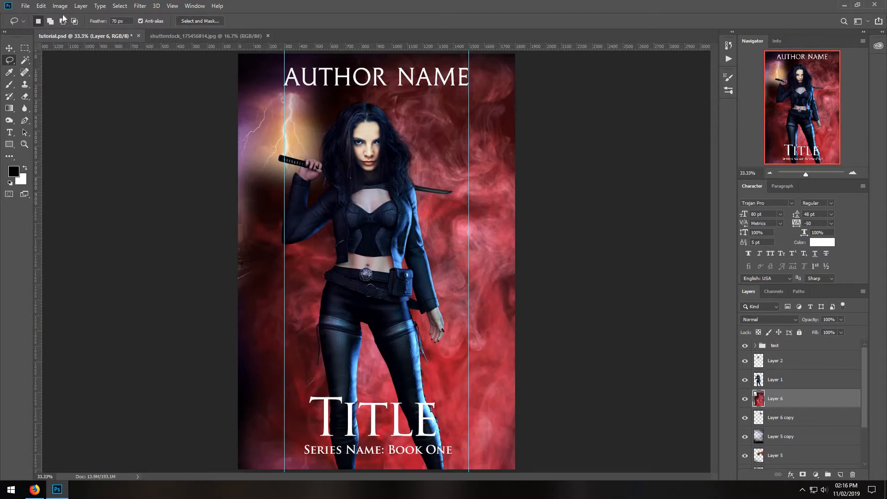
Flip the pasted red smoke on Layer 6 horizontally.
{"action": "left_click", "coordinate": [46, 8]}
{"action": "mouse_move", "coordinate": [89, 218]}
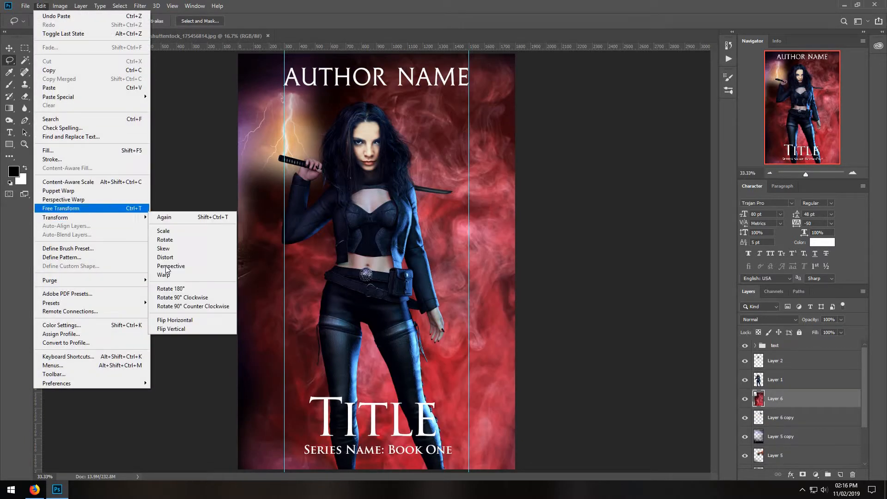
{"action": "left_click", "coordinate": [175, 320]}
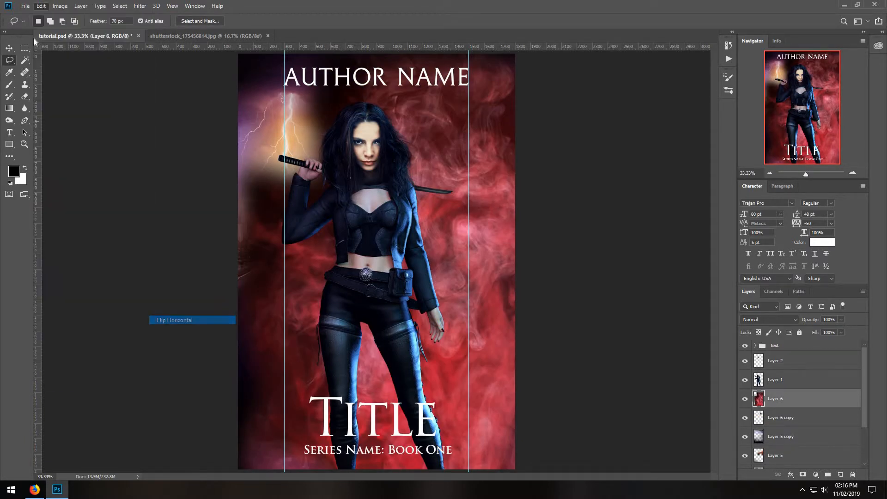
Scale the red smoke to 66.94% and position it behind the woman, from her shoulders down to the cover's bottom edge.
{"action": "left_click", "coordinate": [46, 7]}
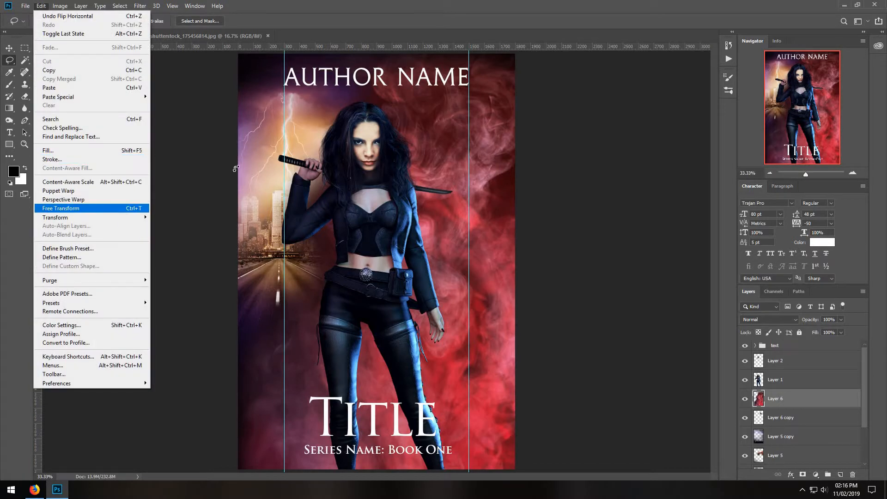
{"action": "left_click", "coordinate": [104, 206]}
{"action": "left_click_drag", "start_coordinate": [648, 54], "coordinate": [402, 183]}
{"action": "left_click_drag", "start_coordinate": [438, 375], "coordinate": [415, 236]}
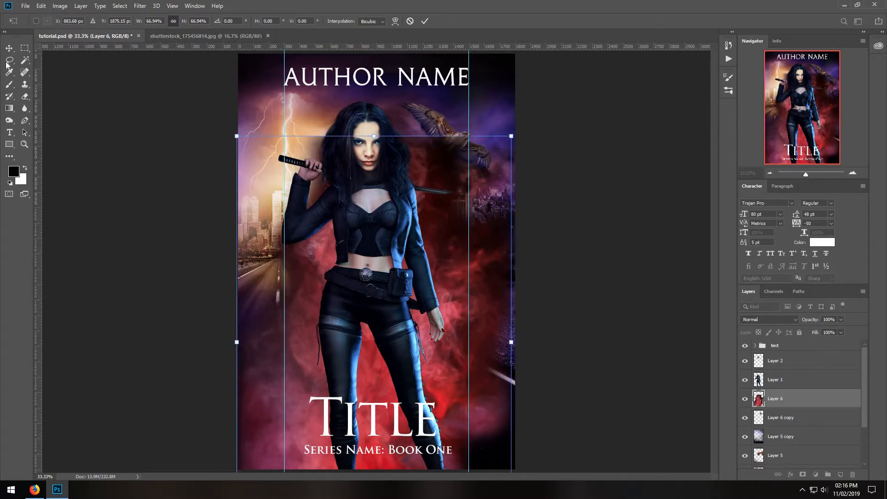
{"action": "key", "text": "Return"}
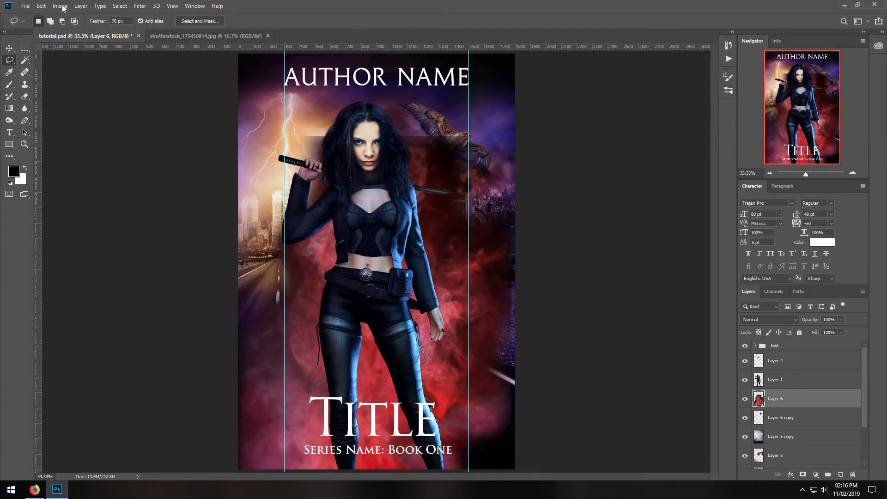
Recolor the red smoke on Layer 6 to orange with a hue shift of about +34.
{"action": "left_click", "coordinate": [61, 6]}
{"action": "mouse_move", "coordinate": [84, 31]}
{"action": "left_click", "coordinate": [213, 79]}
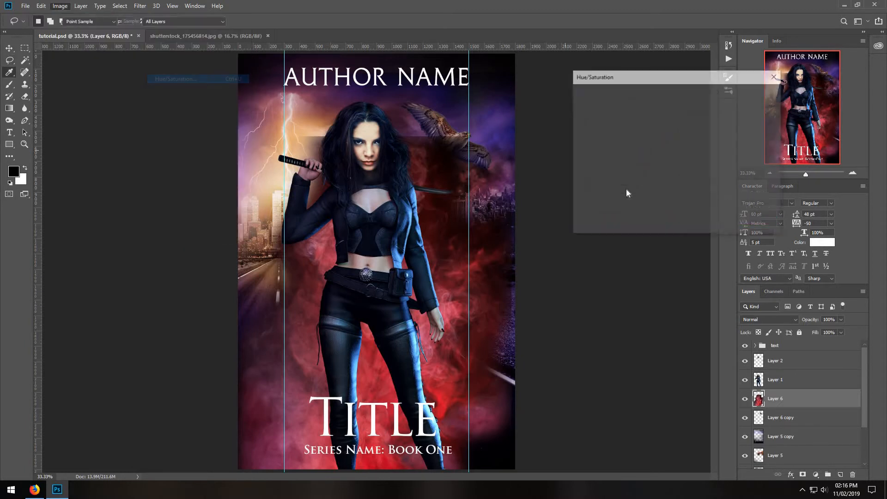
{"action": "left_click", "coordinate": [666, 139]}
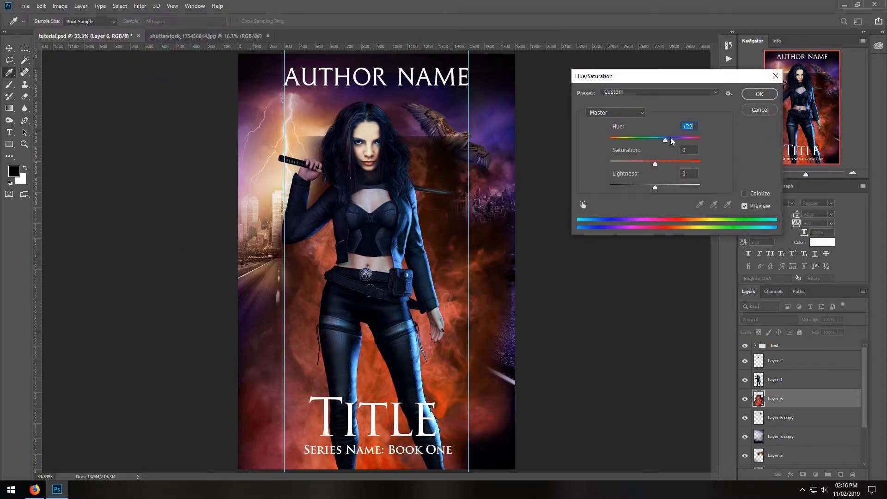
{"action": "left_click", "coordinate": [672, 139]}
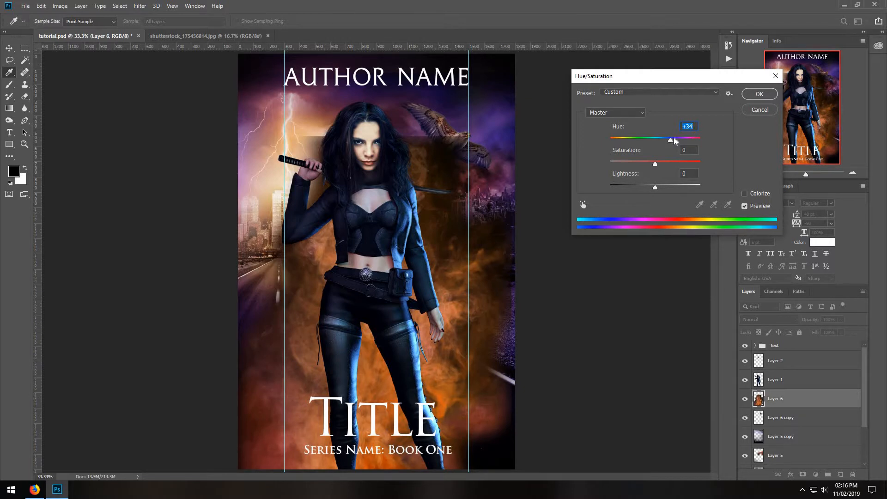
{"action": "left_click", "coordinate": [674, 141]}
{"action": "left_click", "coordinate": [759, 94]}
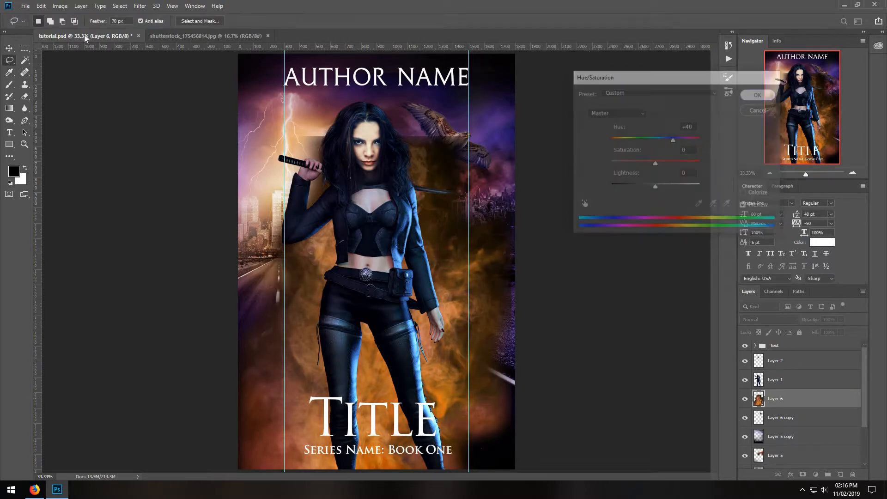
Raise the orange smoke's contrast to 36 and its brightness to 14.
{"action": "left_click", "coordinate": [60, 6]}
{"action": "mouse_move", "coordinate": [102, 30]}
{"action": "left_click", "coordinate": [172, 30]}
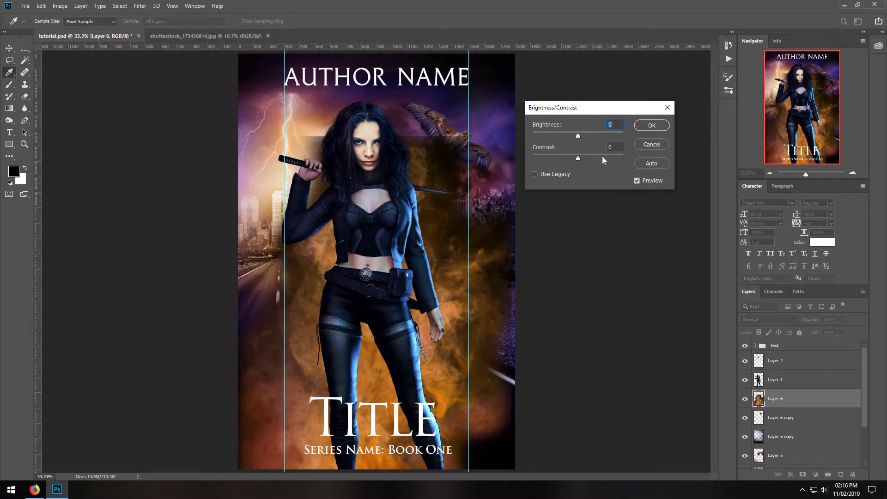
{"action": "left_click", "coordinate": [602, 156]}
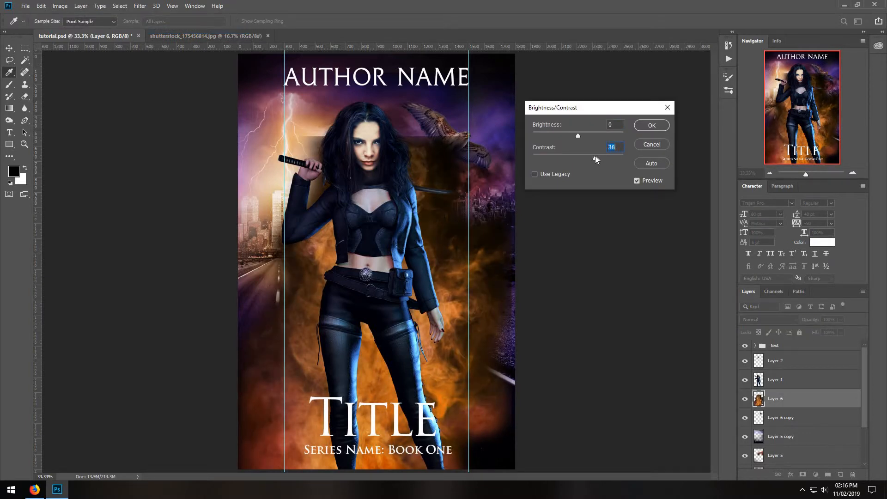
{"action": "left_click_drag", "start_coordinate": [578, 136], "coordinate": [583, 135]}
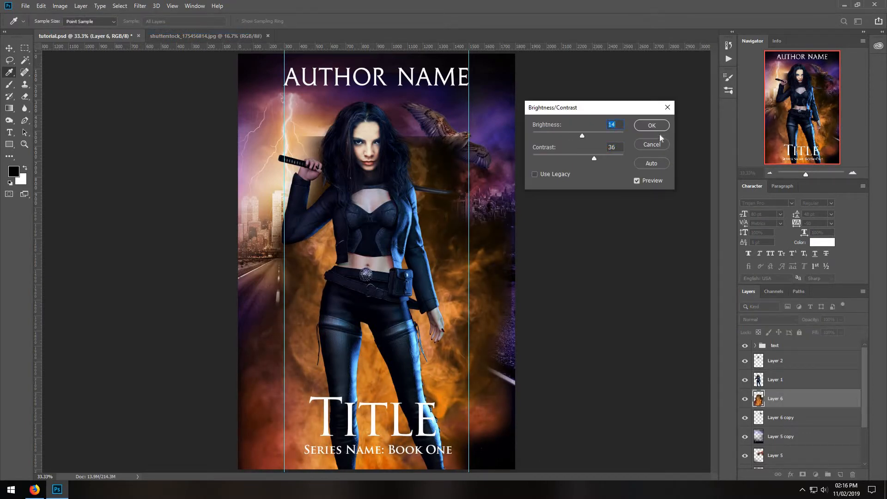
{"action": "key", "text": "Return"}
Fade the orange smoke's hard top edge around the hawk with a 275 px Soft Round eraser, raising its opacity to 74%.
{"action": "left_click", "coordinate": [25, 96]}
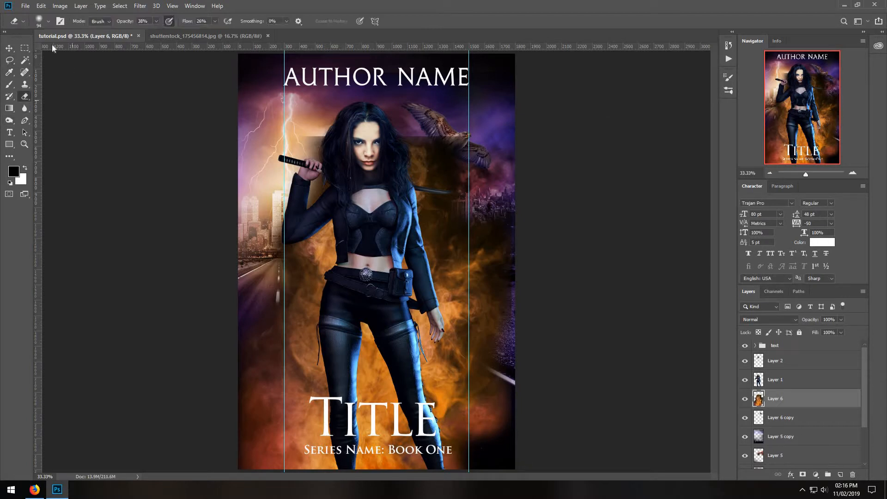
{"action": "left_click", "coordinate": [48, 22]}
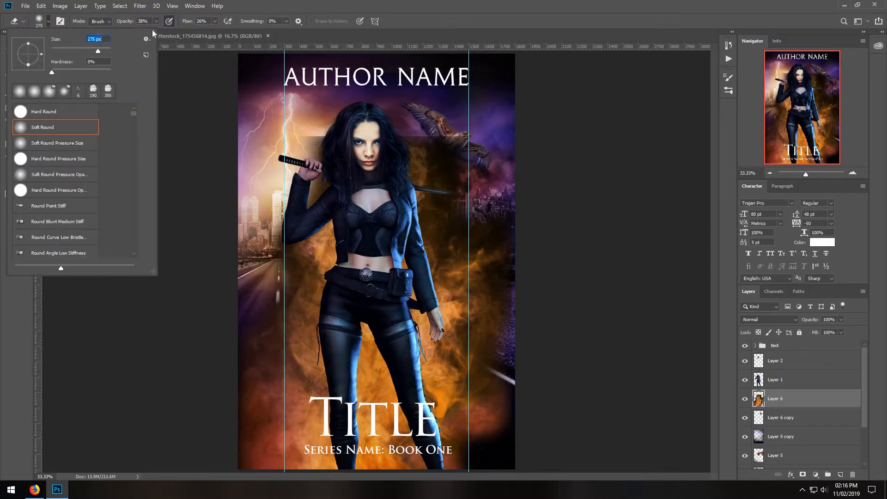
{"action": "left_click", "coordinate": [372, 98]}
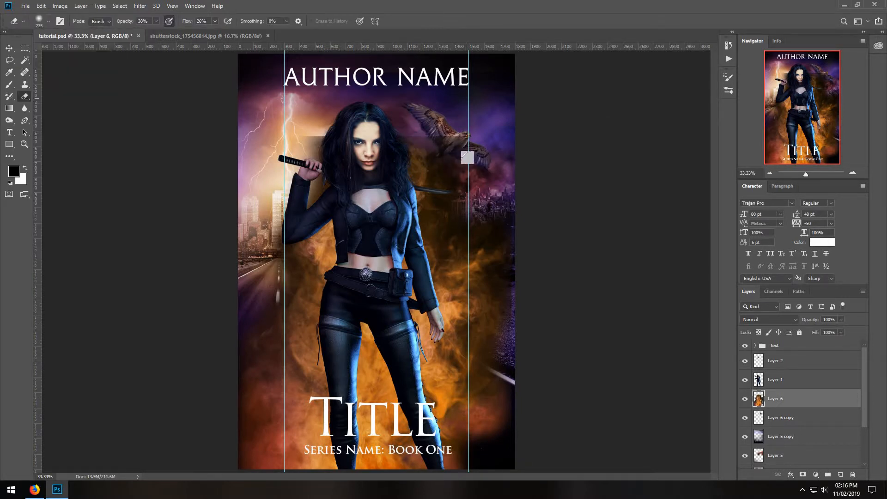
{"action": "left_click_drag", "start_coordinate": [171, 30], "coordinate": [173, 31]}
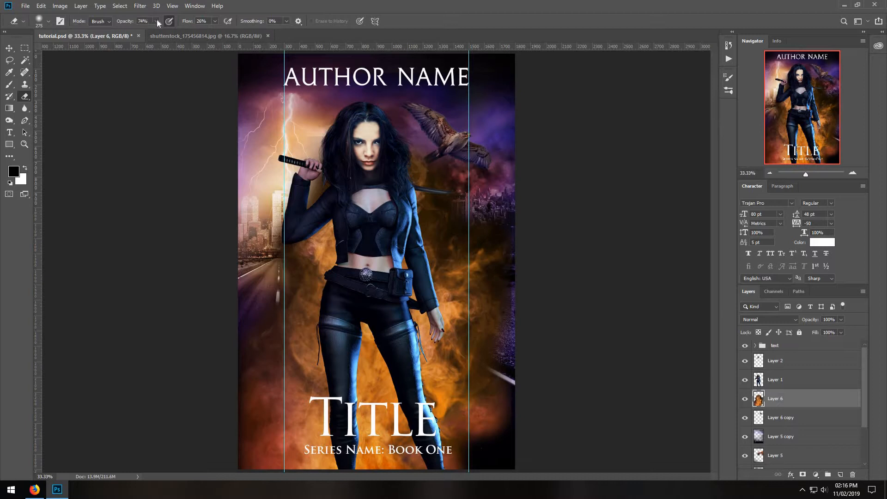
Erase the orange smoke over the city and road on both sides of the woman with the Eraser at 37% opacity.
{"action": "left_click", "coordinate": [141, 30]}
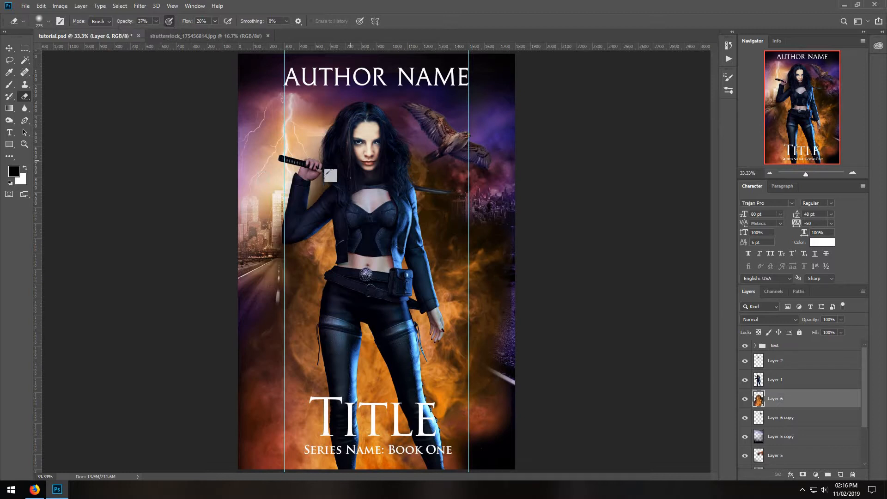
{"action": "mouse_move", "coordinate": [299, 231]}
{"action": "left_mouse_down"}
{"action": "mouse_move", "coordinate": [274, 289]}
{"action": "mouse_move", "coordinate": [298, 242]}
{"action": "mouse_move", "coordinate": [300, 218]}
{"action": "mouse_move", "coordinate": [243, 345]}
{"action": "mouse_move", "coordinate": [291, 278]}
{"action": "mouse_move", "coordinate": [311, 307]}
{"action": "left_mouse_up"}
{"action": "mouse_move", "coordinate": [226, 396]}
{"action": "left_mouse_down"}
{"action": "mouse_move", "coordinate": [248, 350]}
{"action": "mouse_move", "coordinate": [252, 289]}
{"action": "mouse_move", "coordinate": [312, 402]}
{"action": "mouse_move", "coordinate": [284, 372]}
{"action": "mouse_move", "coordinate": [270, 397]}
{"action": "mouse_move", "coordinate": [240, 408]}
{"action": "mouse_move", "coordinate": [427, 442]}
{"action": "mouse_move", "coordinate": [425, 415]}
{"action": "mouse_move", "coordinate": [494, 398]}
{"action": "mouse_move", "coordinate": [449, 368]}
{"action": "mouse_move", "coordinate": [475, 370]}
{"action": "mouse_move", "coordinate": [459, 358]}
{"action": "left_mouse_up"}
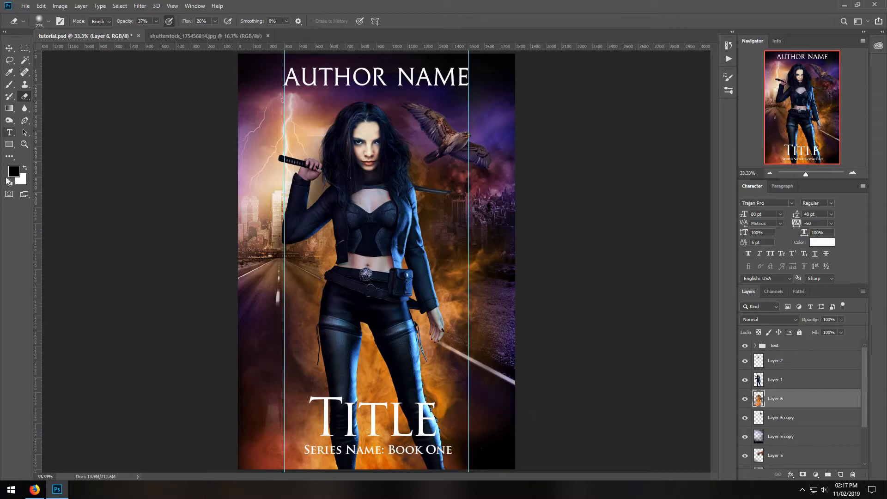
Darken the smoke around the woman's legs with a soft black brush at 17% opacity, and dab white over the lightning.
{"action": "left_click", "coordinate": [9, 85]}
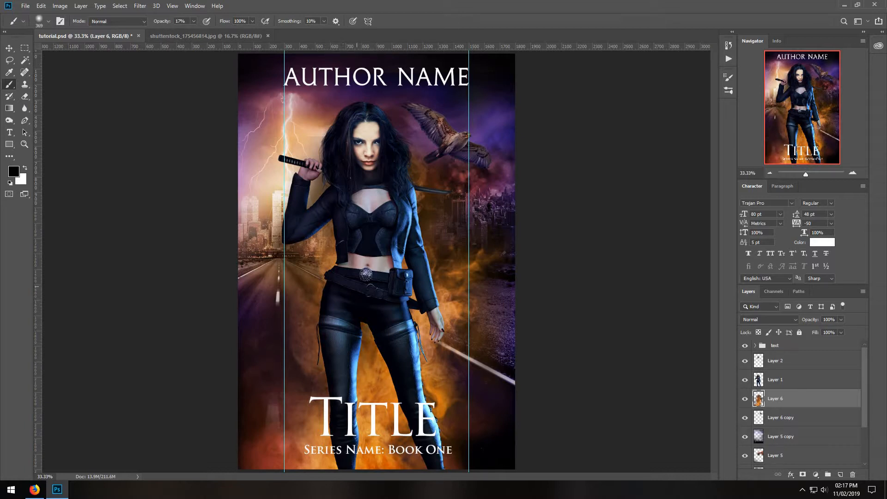
{"action": "left_click_drag", "start_coordinate": [381, 241], "coordinate": [391, 277]}
{"action": "mouse_move", "coordinate": [373, 309]}
{"action": "left_mouse_down"}
{"action": "mouse_move", "coordinate": [386, 381]}
{"action": "mouse_move", "coordinate": [338, 428]}
{"action": "mouse_move", "coordinate": [376, 460]}
{"action": "mouse_move", "coordinate": [416, 458]}
{"action": "mouse_move", "coordinate": [258, 462]}
{"action": "mouse_move", "coordinate": [324, 464]}
{"action": "mouse_move", "coordinate": [280, 464]}
{"action": "left_mouse_up"}
{"action": "left_click_drag", "start_coordinate": [377, 353], "coordinate": [416, 430]}
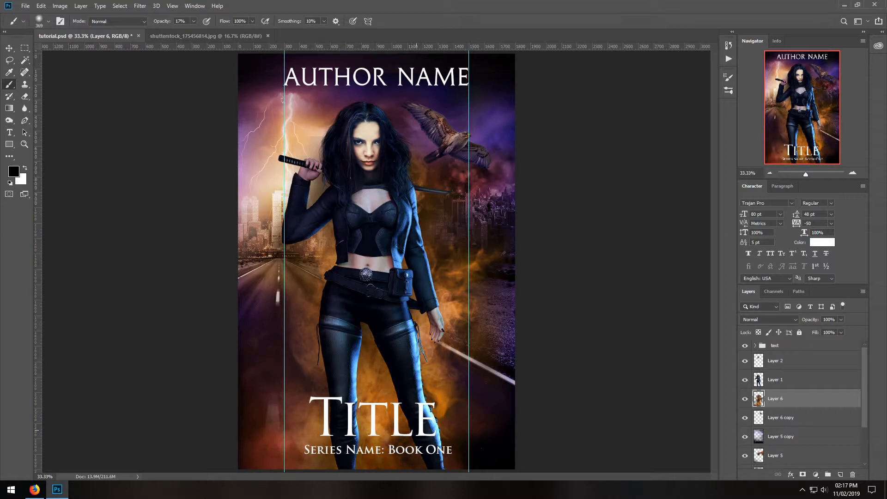
{"action": "mouse_move", "coordinate": [338, 409]}
{"action": "left_mouse_down"}
{"action": "mouse_move", "coordinate": [363, 416]}
{"action": "mouse_move", "coordinate": [339, 455]}
{"action": "mouse_move", "coordinate": [258, 472]}
{"action": "left_mouse_up"}
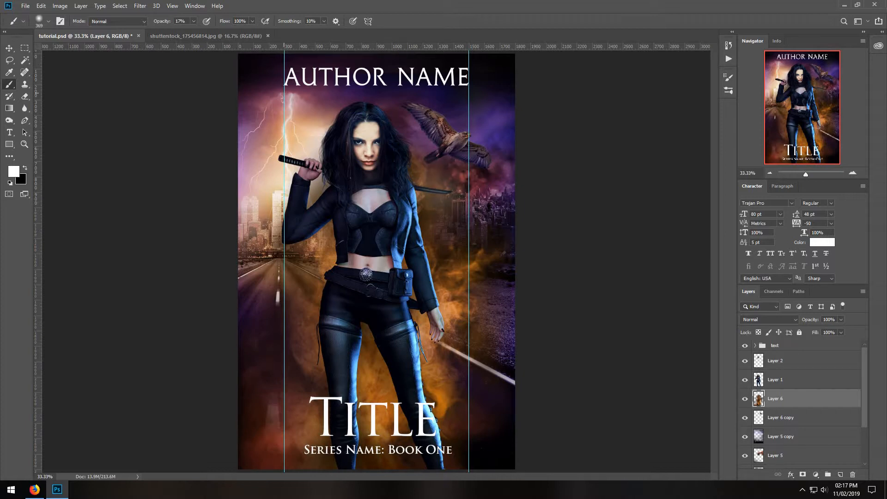
{"action": "left_click", "coordinate": [288, 91]}
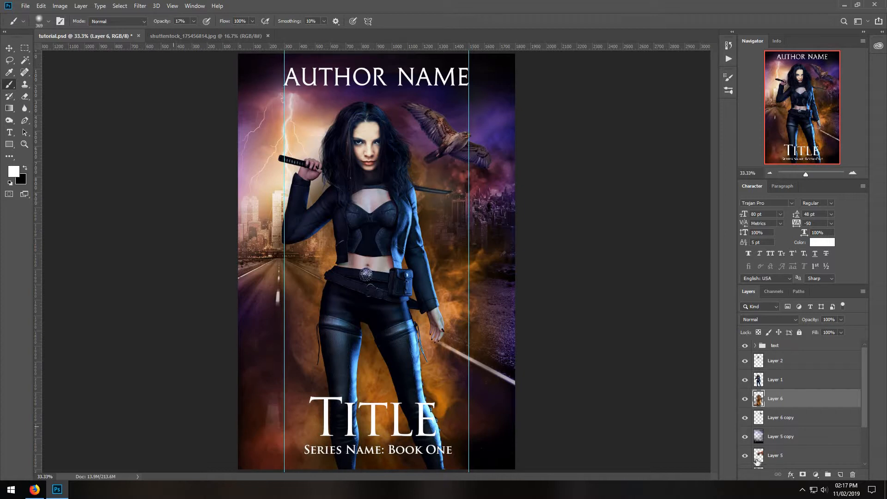
Paste the copied red smoke again as a new layer directly above Layer 2.
{"action": "left_click", "coordinate": [792, 362]}
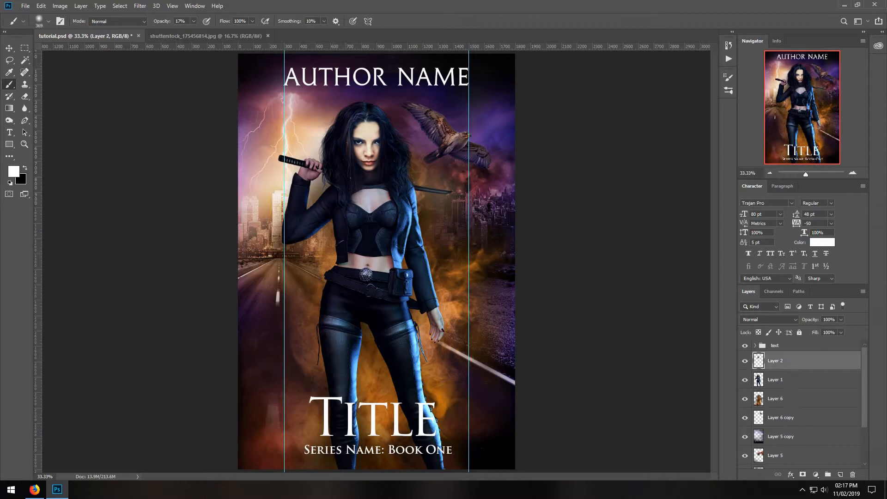
{"action": "left_click", "coordinate": [41, 6]}
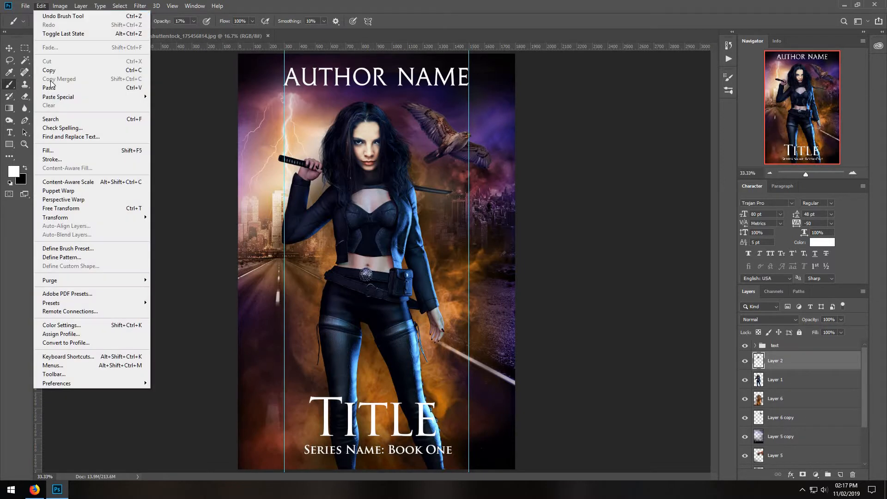
{"action": "left_click", "coordinate": [53, 87]}
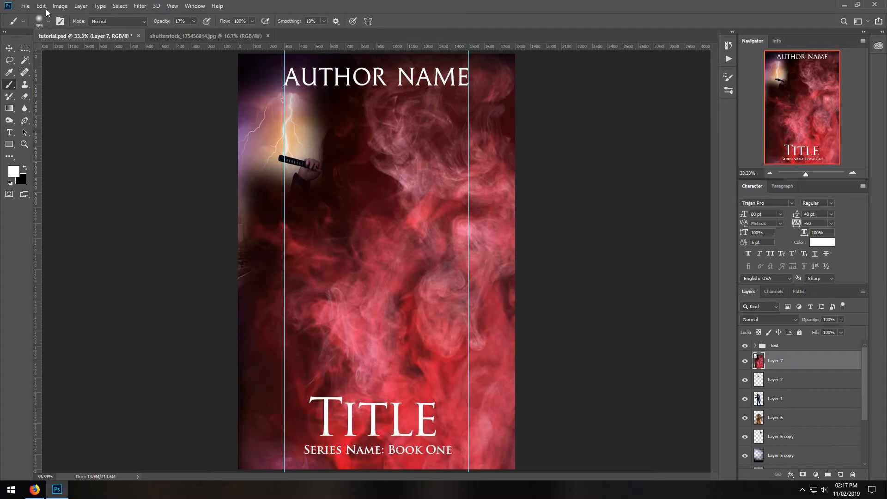
Scale the new smoke layer to 54.98% and place it over the cover's lower-left area, covering the woman's legs.
{"action": "left_click", "coordinate": [41, 5]}
{"action": "left_click", "coordinate": [73, 213]}
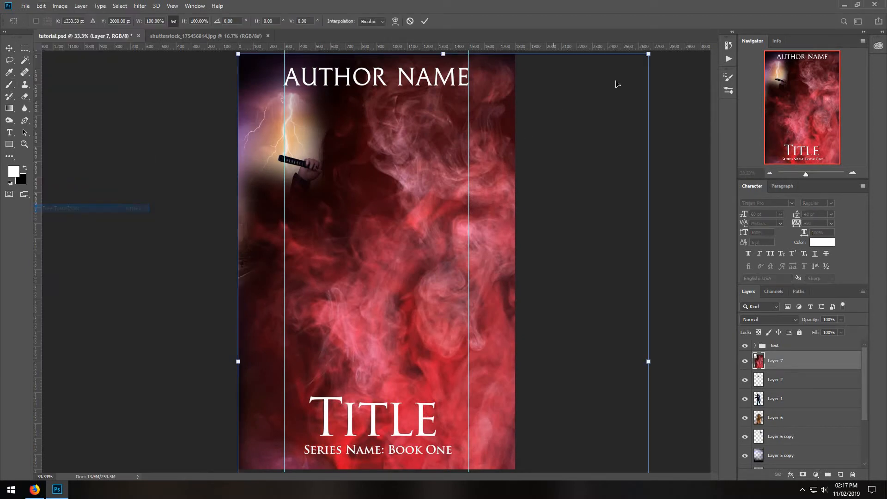
{"action": "left_click_drag", "start_coordinate": [648, 54], "coordinate": [467, 327]}
{"action": "left_click_drag", "start_coordinate": [389, 349], "coordinate": [382, 348]}
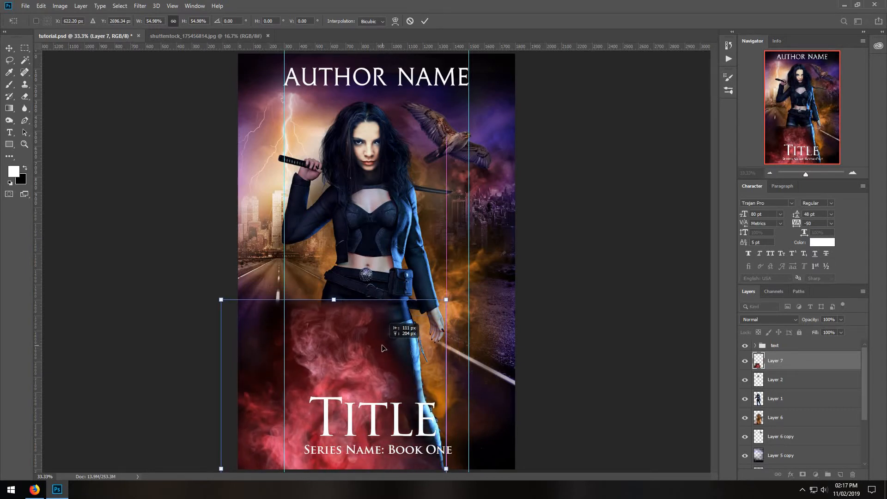
{"action": "left_click", "coordinate": [9, 60]}
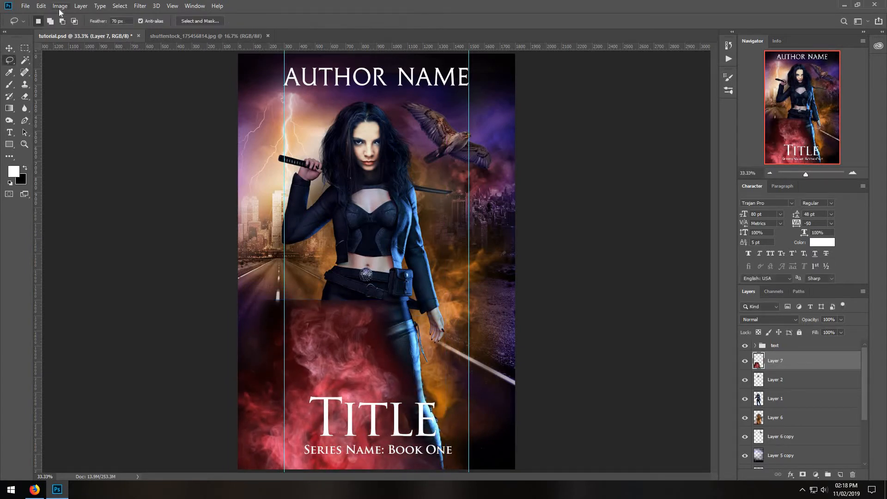
Recolor the smoke on Layer 7 to purple by setting its hue to -70.
{"action": "left_click", "coordinate": [60, 7]}
{"action": "mouse_move", "coordinate": [99, 30]}
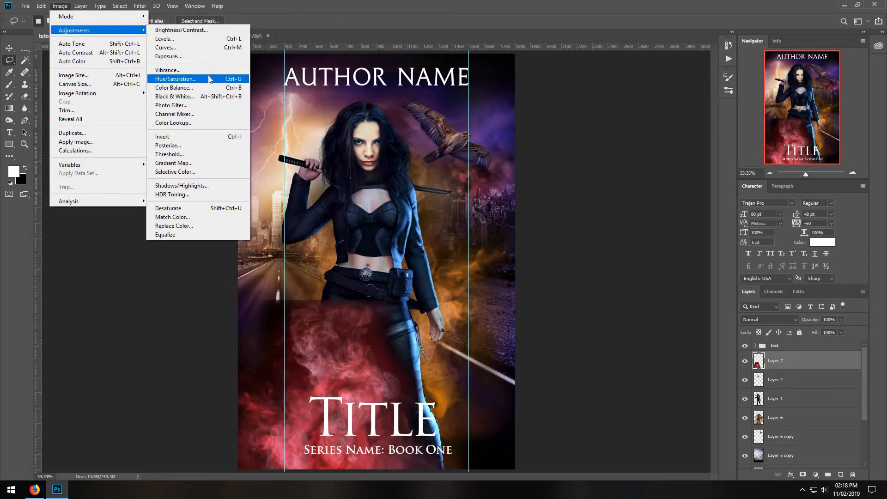
{"action": "left_click", "coordinate": [208, 79]}
{"action": "left_click_drag", "start_coordinate": [655, 138], "coordinate": [631, 141]}
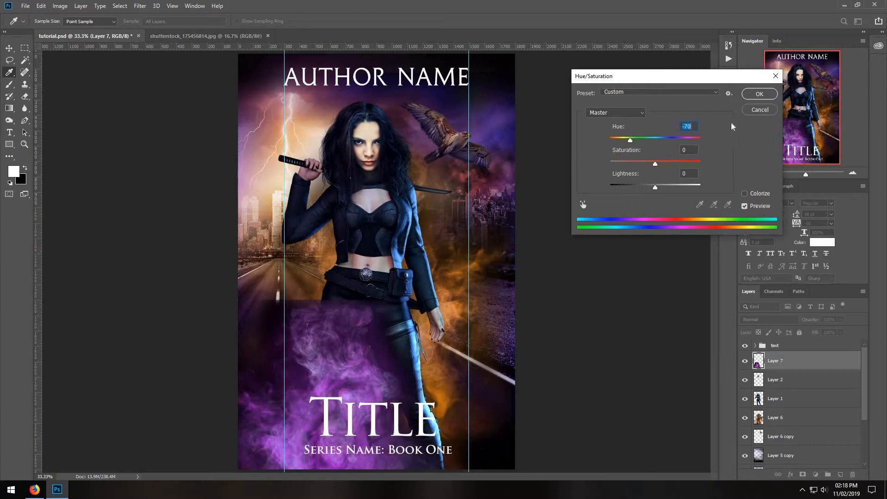
{"action": "left_click", "coordinate": [759, 95]}
Reset to the default black and white colors and darken the purple smoke's bottom edge with black-to-transparent linear gradients at 53% opacity.
{"action": "key", "text": "d"}
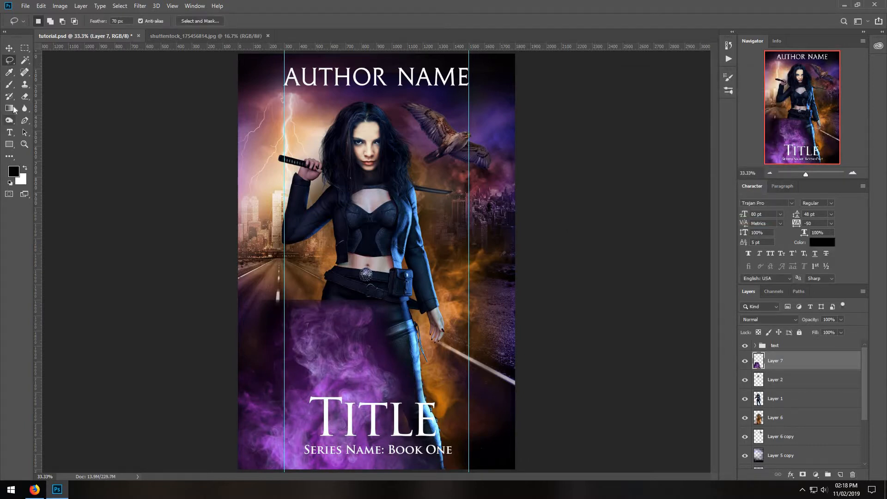
{"action": "key", "text": "l"}
{"action": "key", "text": "g"}
{"action": "left_click_drag", "start_coordinate": [320, 403], "coordinate": [288, 498]}
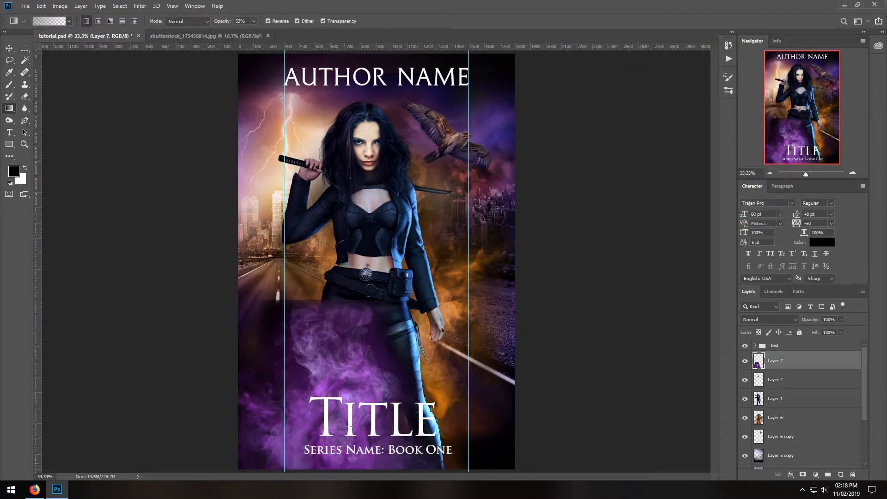
{"action": "left_click_drag", "start_coordinate": [349, 427], "coordinate": [364, 490]}
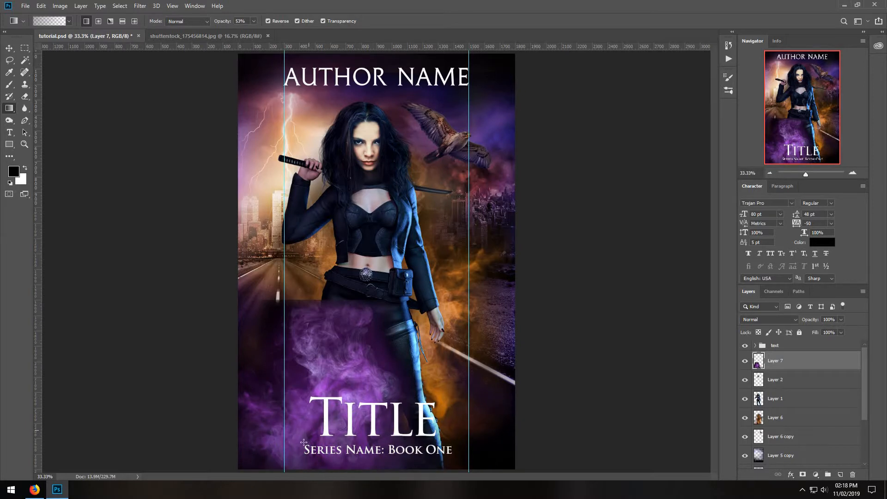
Erase the purple smoke's hard edges and its haze over the woman's legs on Layer 7, at 58% and then 24% eraser opacity.
{"action": "left_click", "coordinate": [23, 97]}
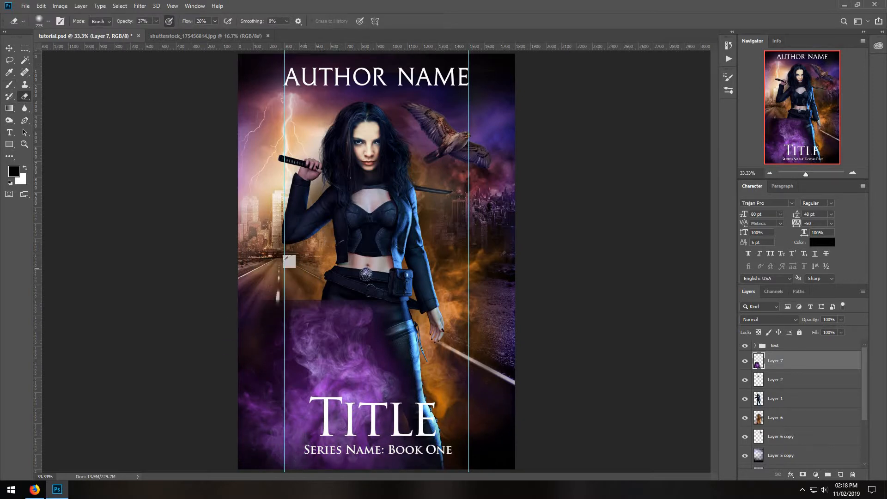
{"action": "left_click", "coordinate": [165, 31]}
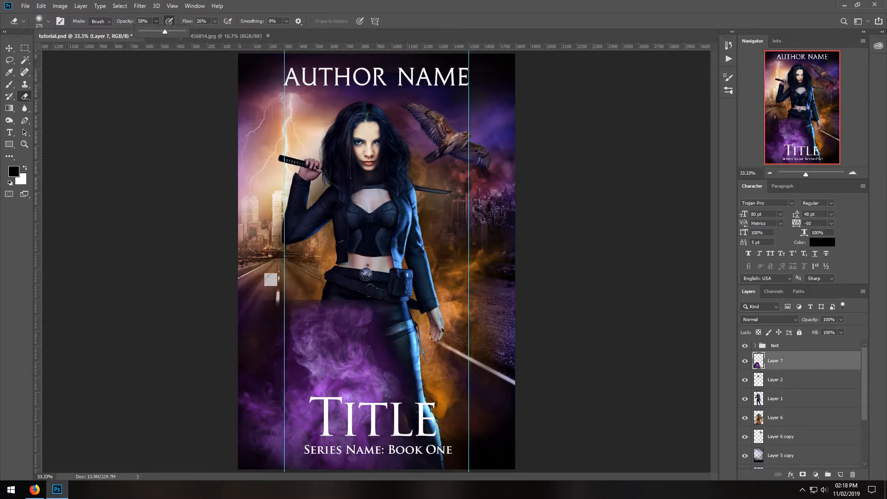
{"action": "mouse_move", "coordinate": [255, 370]}
{"action": "left_mouse_down"}
{"action": "mouse_move", "coordinate": [269, 333]}
{"action": "mouse_move", "coordinate": [354, 260]}
{"action": "mouse_move", "coordinate": [340, 265]}
{"action": "mouse_move", "coordinate": [356, 269]}
{"action": "mouse_move", "coordinate": [359, 283]}
{"action": "mouse_move", "coordinate": [336, 288]}
{"action": "mouse_move", "coordinate": [381, 285]}
{"action": "mouse_move", "coordinate": [375, 333]}
{"action": "left_mouse_up"}
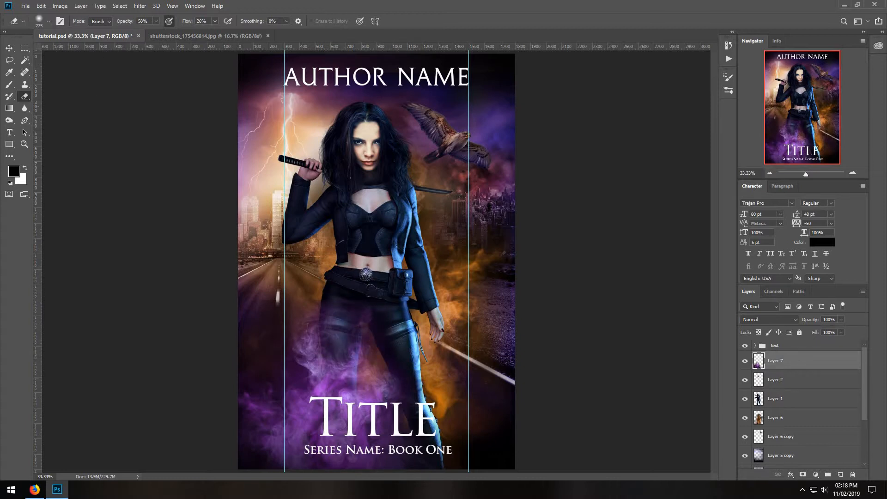
{"action": "left_click", "coordinate": [142, 32]}
{"action": "mouse_move", "coordinate": [317, 355]}
{"action": "left_mouse_down"}
{"action": "mouse_move", "coordinate": [317, 393]}
{"action": "mouse_move", "coordinate": [335, 390]}
{"action": "left_mouse_up"}
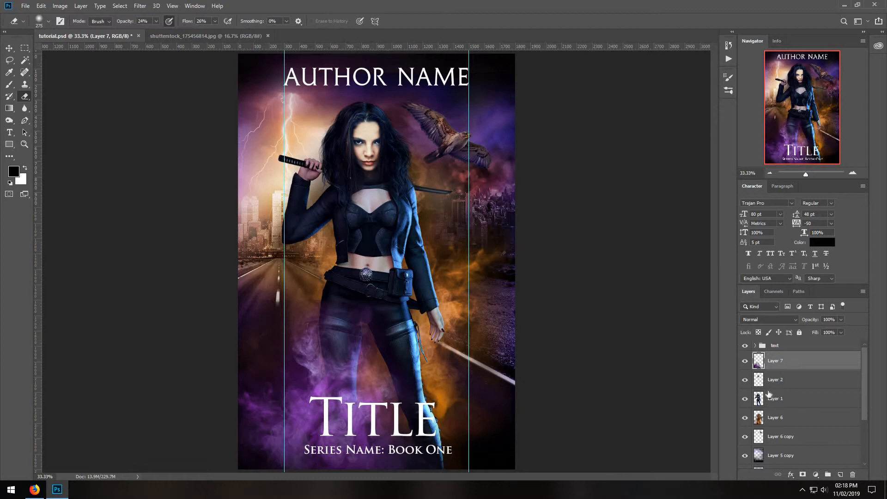
Duplicate Layer 2 and Layer 1 together and merge the two copies into a single layer.
{"action": "left_click", "coordinate": [770, 386]}
{"action": "left_click", "coordinate": [777, 397], "text": "shift"}
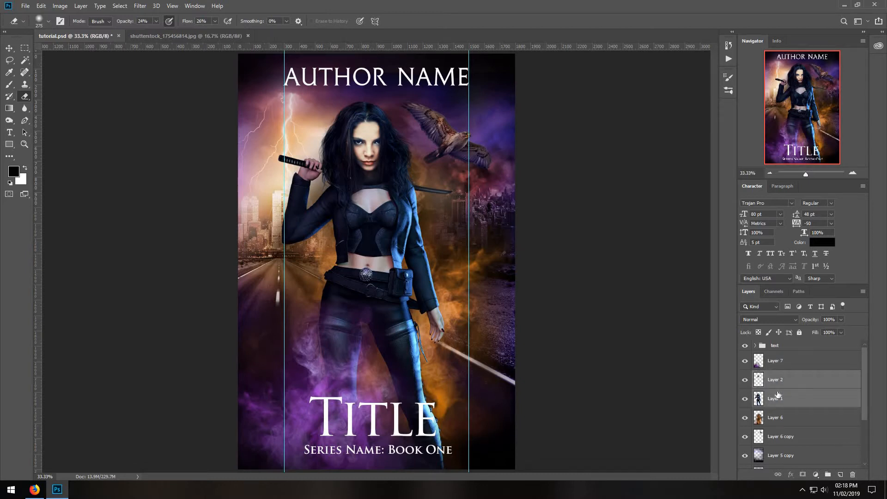
{"action": "right_click", "coordinate": [779, 395]}
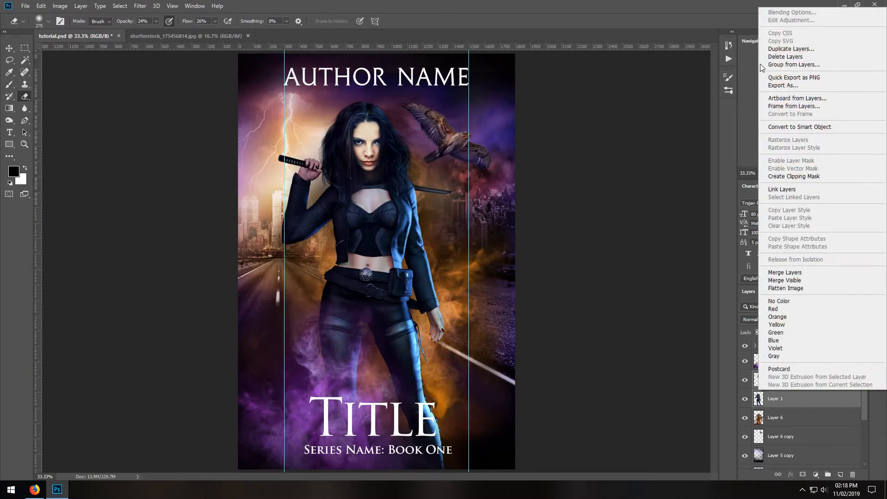
{"action": "left_click", "coordinate": [791, 48]}
{"action": "left_click", "coordinate": [518, 135]}
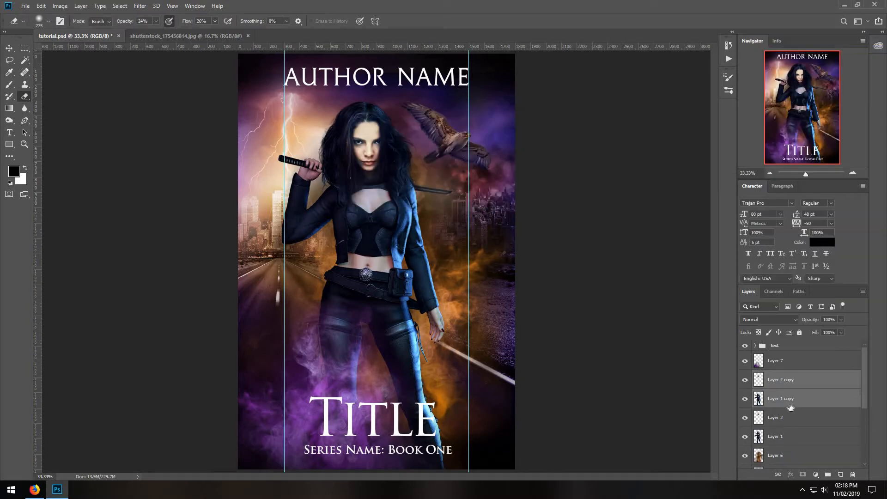
{"action": "right_click", "coordinate": [789, 385]}
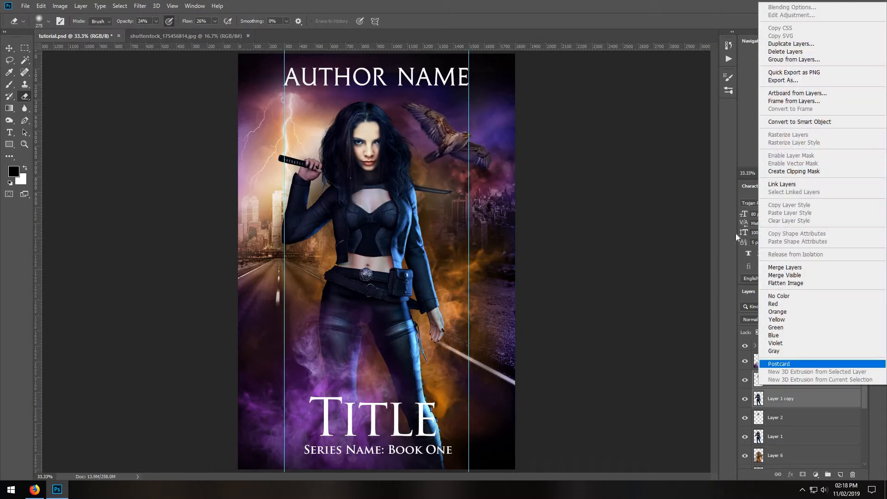
{"action": "left_click", "coordinate": [785, 267]}
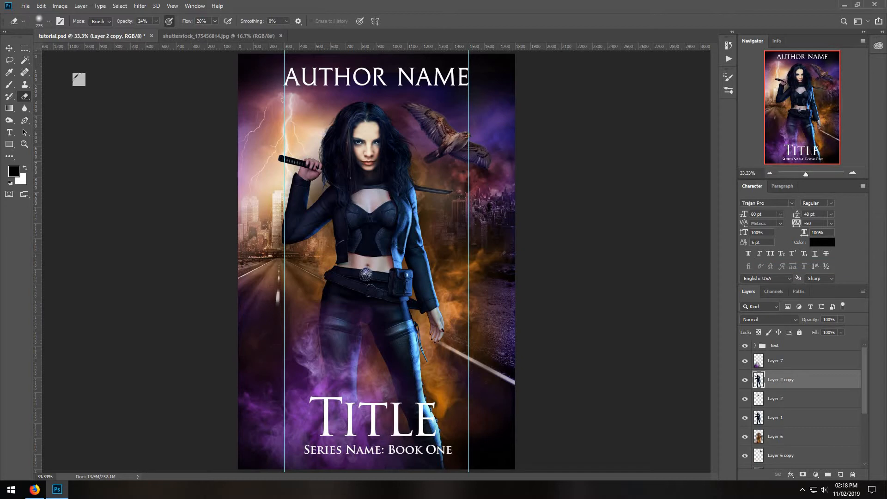
Lasso the woman's sword-blade side with a 70 px feather and warm it with Color Balance, setting highlights to +37 red and -46 yellow.
{"action": "left_click", "coordinate": [10, 60]}
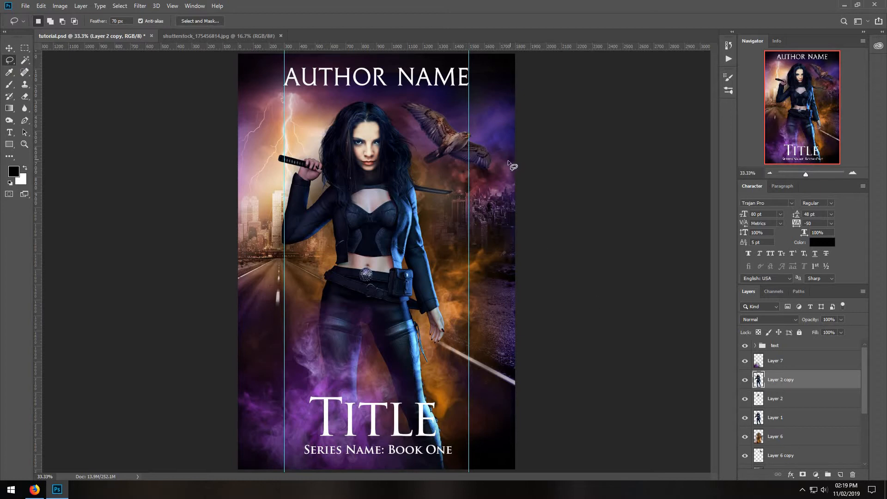
{"action": "mouse_move", "coordinate": [506, 223]}
{"action": "left_mouse_down"}
{"action": "mouse_move", "coordinate": [519, 466]}
{"action": "mouse_move", "coordinate": [449, 486]}
{"action": "mouse_move", "coordinate": [416, 450]}
{"action": "mouse_move", "coordinate": [368, 313]}
{"action": "mouse_move", "coordinate": [397, 226]}
{"action": "left_mouse_up"}
{"action": "left_click_drag", "start_coordinate": [523, 233], "coordinate": [523, 232]}
{"action": "left_click", "coordinate": [59, 6]}
{"action": "mouse_move", "coordinate": [87, 29]}
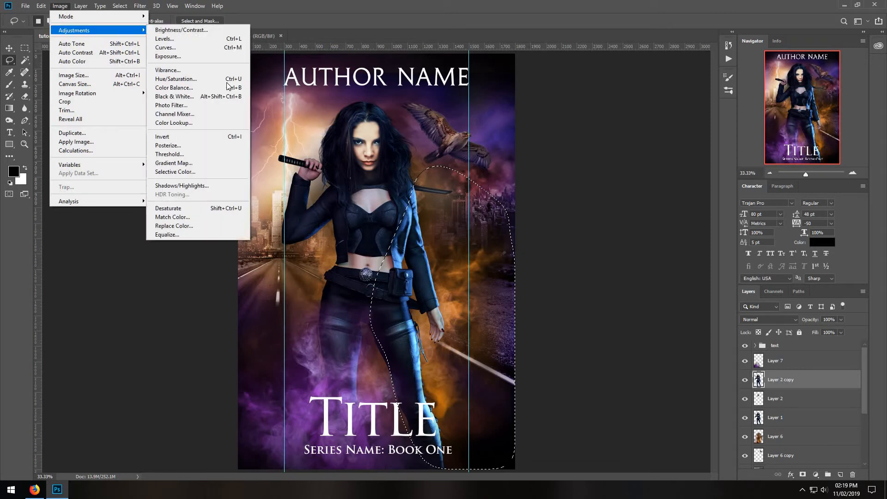
{"action": "left_click", "coordinate": [229, 85]}
{"action": "left_click", "coordinate": [559, 257]}
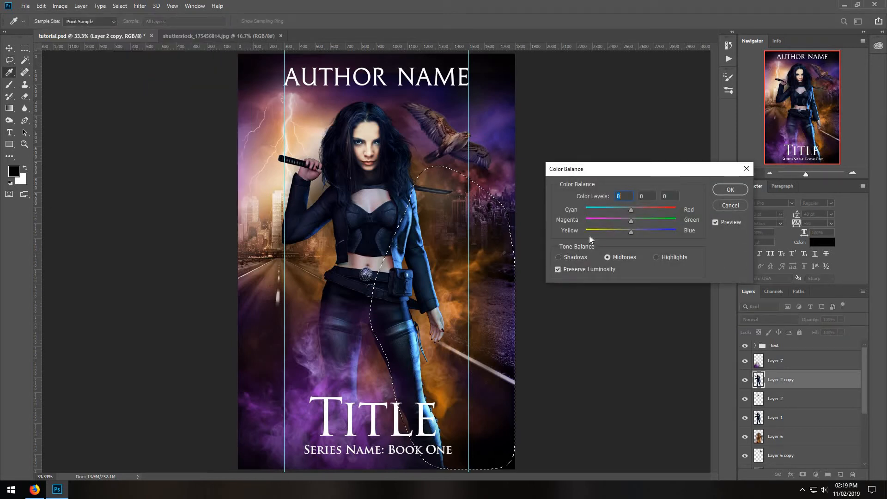
{"action": "mouse_move", "coordinate": [631, 209]}
{"action": "left_mouse_down"}
{"action": "mouse_move", "coordinate": [612, 232]}
{"action": "mouse_move", "coordinate": [648, 207]}
{"action": "left_mouse_up"}
{"action": "left_click", "coordinate": [607, 257]}
{"action": "left_click", "coordinate": [656, 257]}
{"action": "left_click_drag", "start_coordinate": [615, 231], "coordinate": [610, 230]}
{"action": "left_click", "coordinate": [727, 191]}
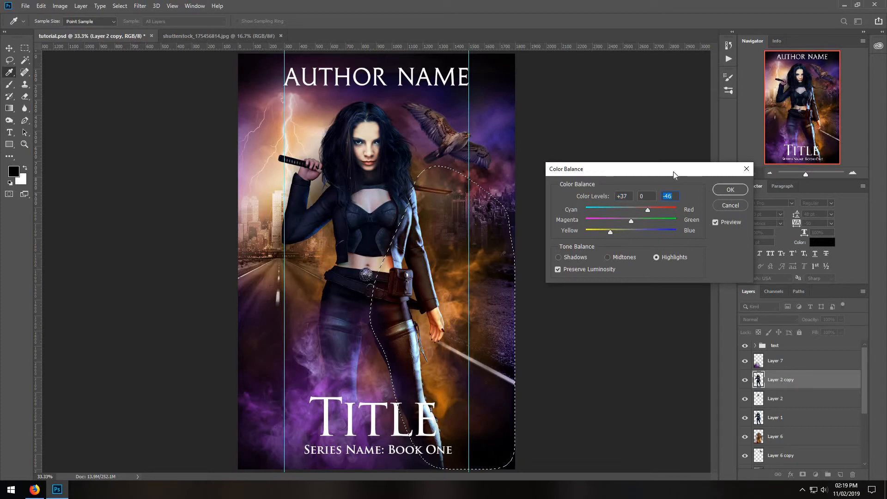
{"action": "key", "text": "ctrl+d"}
Lasso the woman's lightning side and color-balance it to shadows +15 blue, midtones -26 magenta, and highlights -33 cyan with added blue.
{"action": "mouse_move", "coordinate": [278, 291]}
{"action": "left_mouse_down"}
{"action": "mouse_move", "coordinate": [282, 446]}
{"action": "mouse_move", "coordinate": [352, 469]}
{"action": "left_mouse_up"}
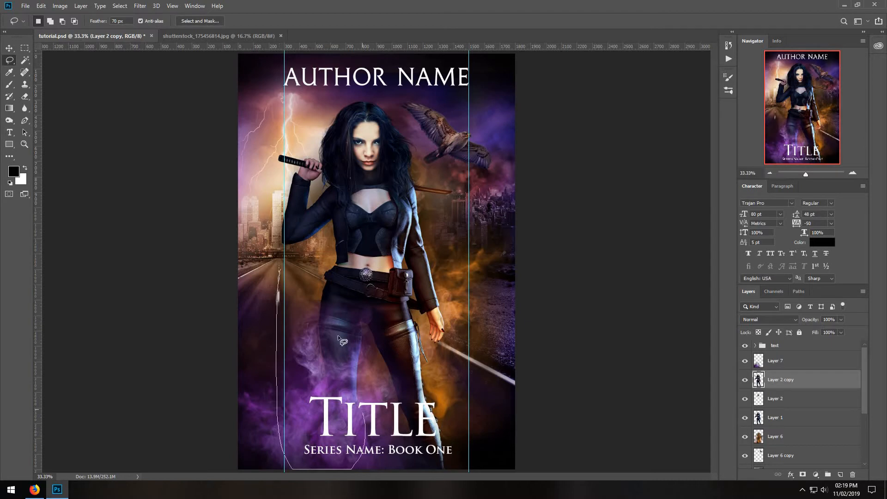
{"action": "mouse_move", "coordinate": [338, 336]}
{"action": "left_mouse_down"}
{"action": "mouse_move", "coordinate": [374, 284]}
{"action": "mouse_move", "coordinate": [375, 260]}
{"action": "left_mouse_up"}
{"action": "mouse_move", "coordinate": [362, 165]}
{"action": "left_mouse_down"}
{"action": "mouse_move", "coordinate": [369, 172]}
{"action": "mouse_move", "coordinate": [377, 138]}
{"action": "mouse_move", "coordinate": [273, 112]}
{"action": "mouse_move", "coordinate": [240, 276]}
{"action": "left_mouse_up"}
{"action": "left_click", "coordinate": [60, 5]}
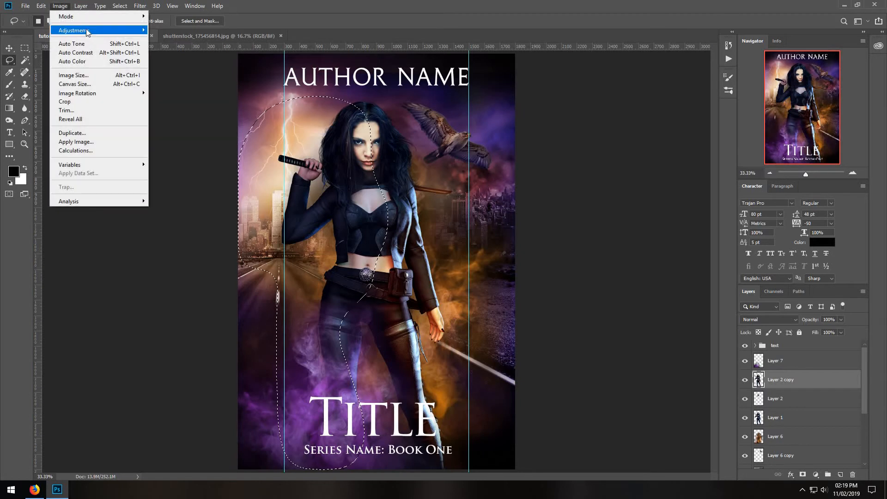
{"action": "mouse_move", "coordinate": [85, 29]}
{"action": "left_click", "coordinate": [176, 90]}
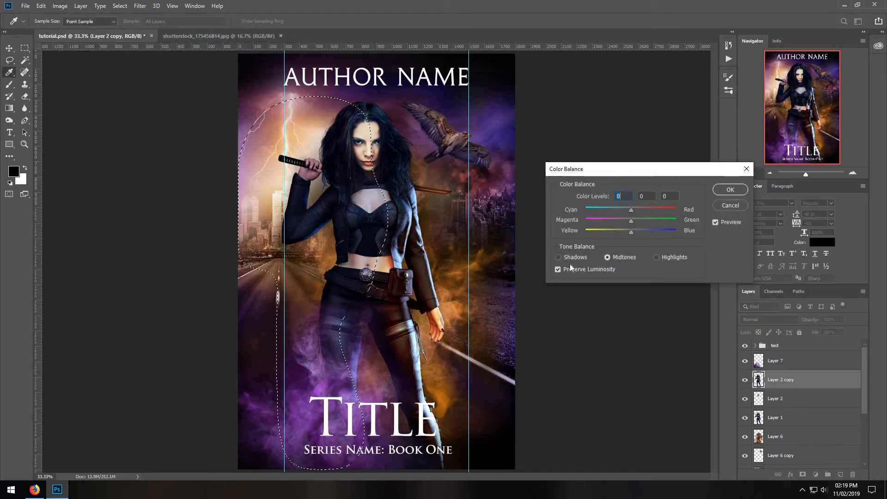
{"action": "left_click", "coordinate": [559, 257]}
{"action": "left_click_drag", "start_coordinate": [631, 232], "coordinate": [638, 234]}
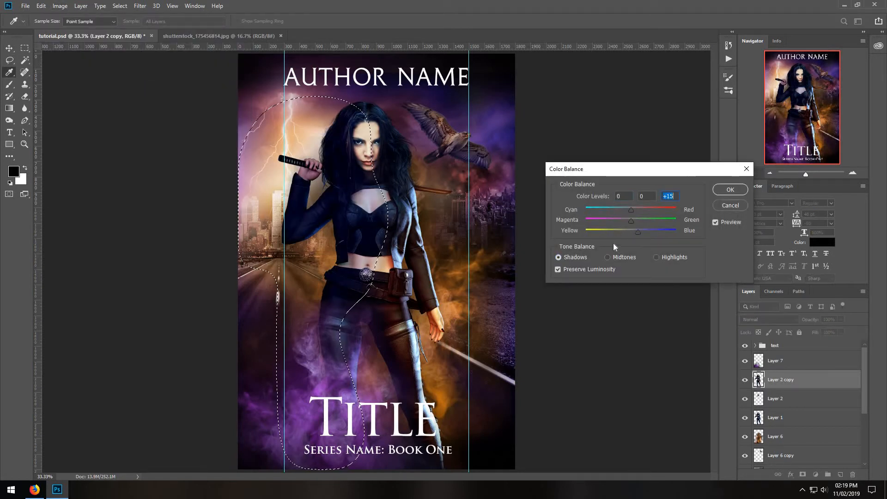
{"action": "left_click", "coordinate": [608, 255]}
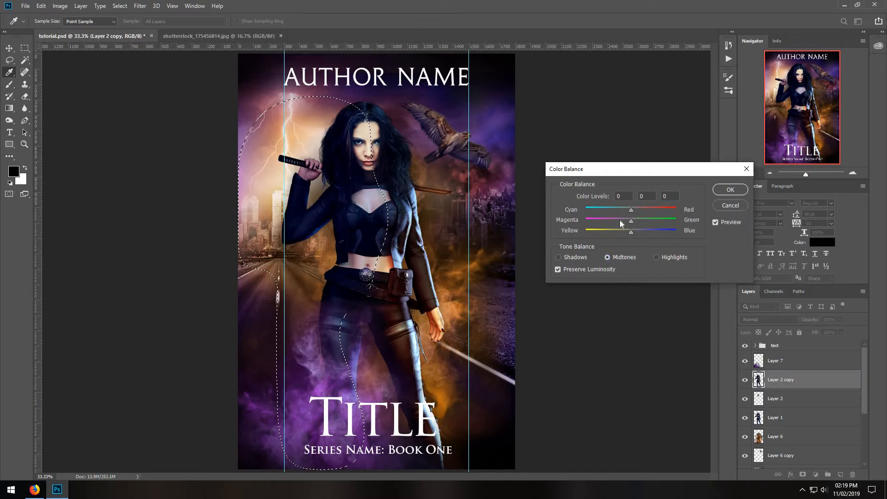
{"action": "left_click", "coordinate": [619, 220]}
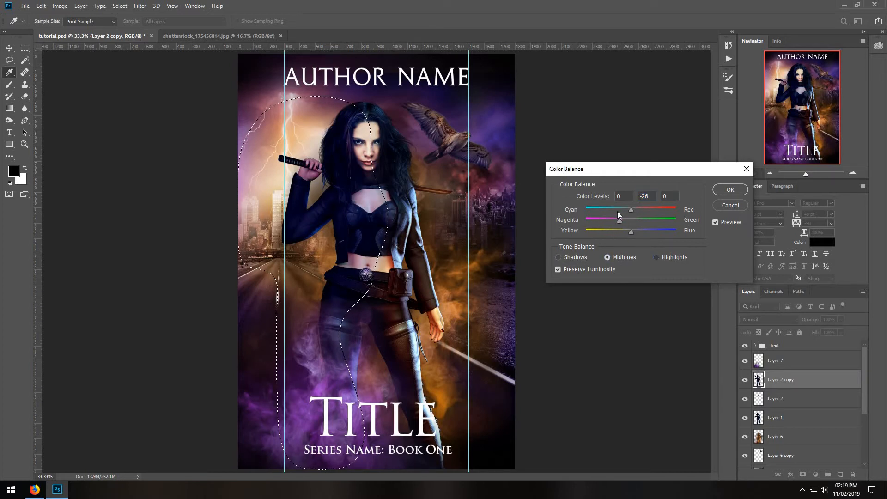
{"action": "left_click", "coordinate": [656, 257]}
{"action": "left_click", "coordinate": [617, 210]}
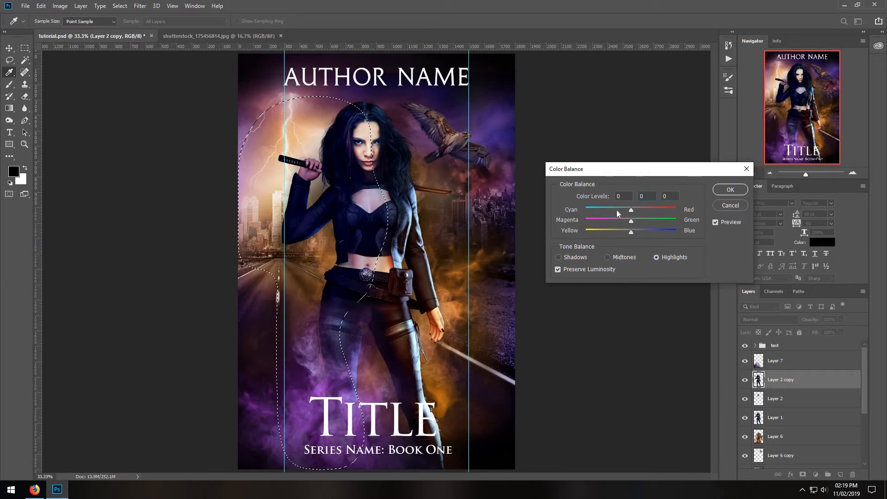
{"action": "left_click", "coordinate": [653, 229]}
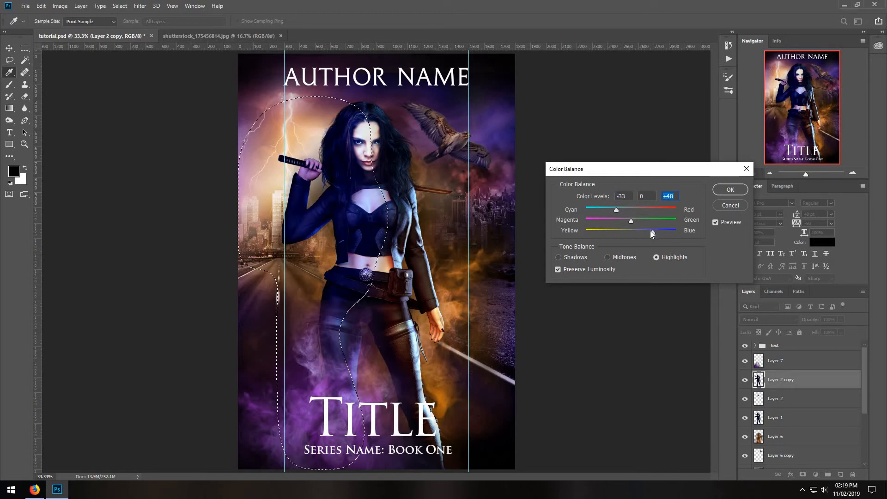
{"action": "left_click", "coordinate": [731, 190]}
{"action": "key", "text": "ctrl+d"}
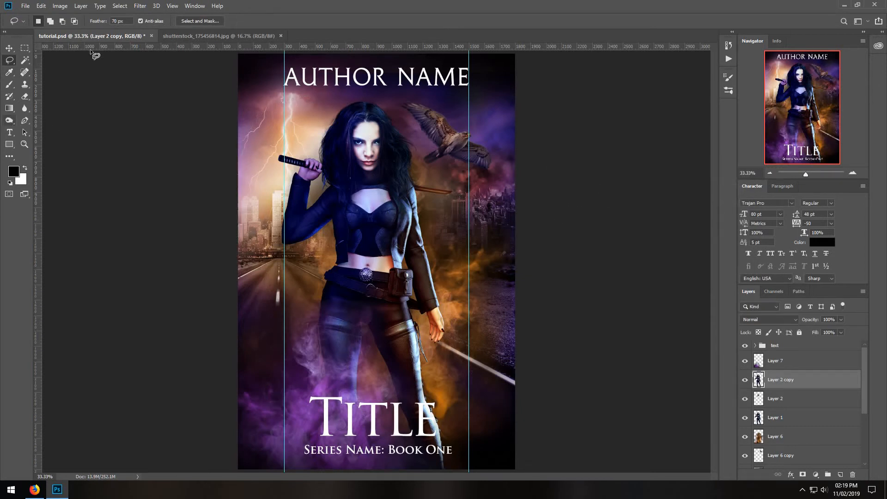
Set the merged woman layer's brightness to -12 and contrast to 56.
{"action": "left_click", "coordinate": [66, 6]}
{"action": "mouse_move", "coordinate": [116, 29]}
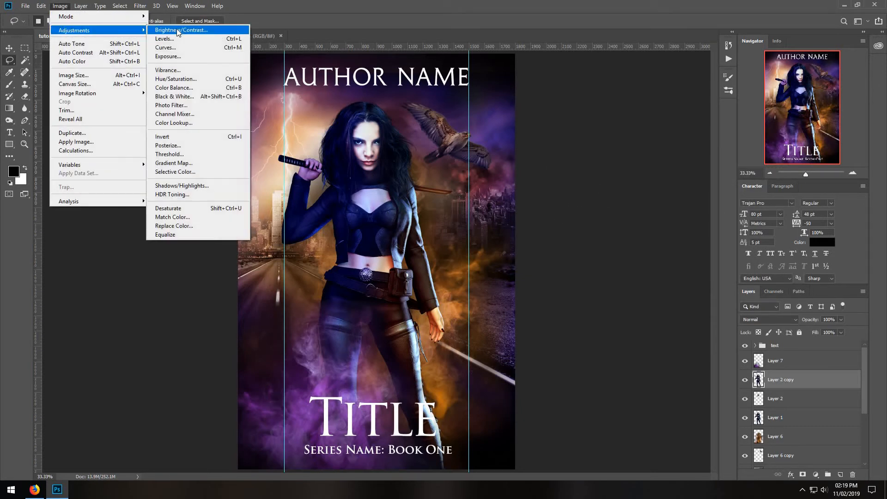
{"action": "left_click", "coordinate": [176, 29]}
{"action": "left_click_drag", "start_coordinate": [577, 135], "coordinate": [574, 136]}
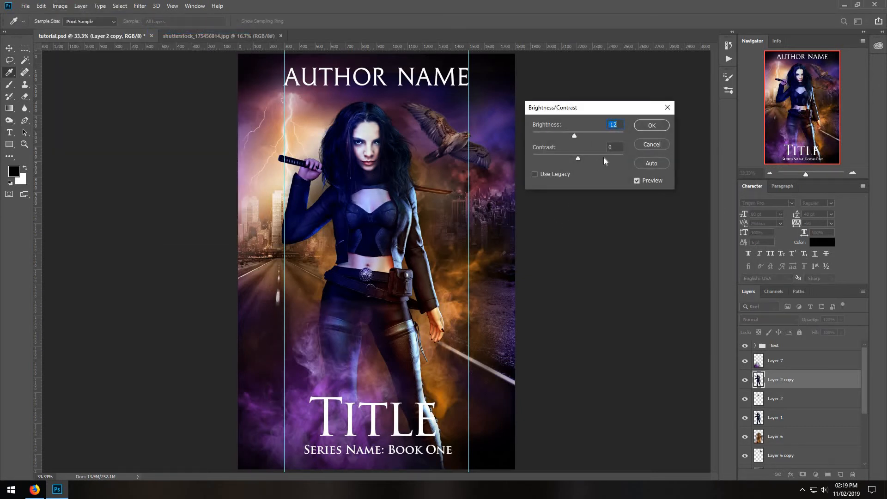
{"action": "left_click", "coordinate": [604, 158]}
{"action": "left_click", "coordinate": [651, 126]}
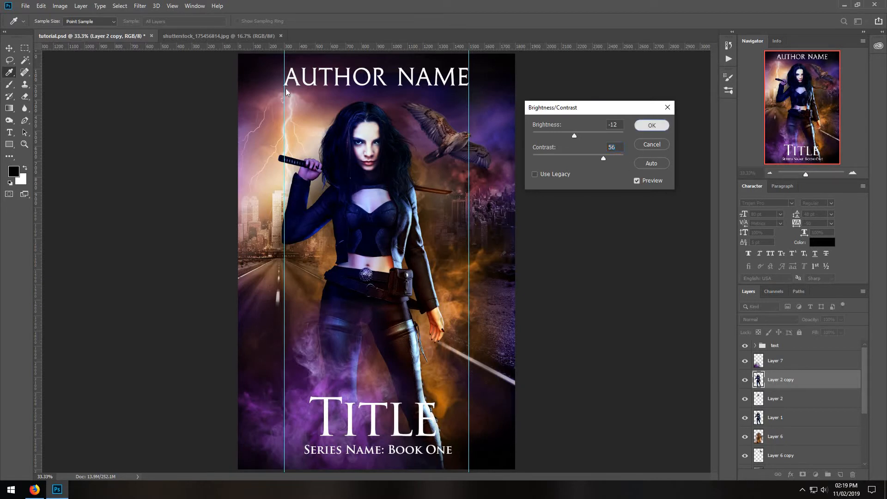
Soften the color adjustments on the woman's skin and clothing by erasing parts of Layer 2 copy with a 174 px soft round eraser at 24% opacity.
{"action": "key", "text": "l"}
{"action": "left_click", "coordinate": [27, 98]}
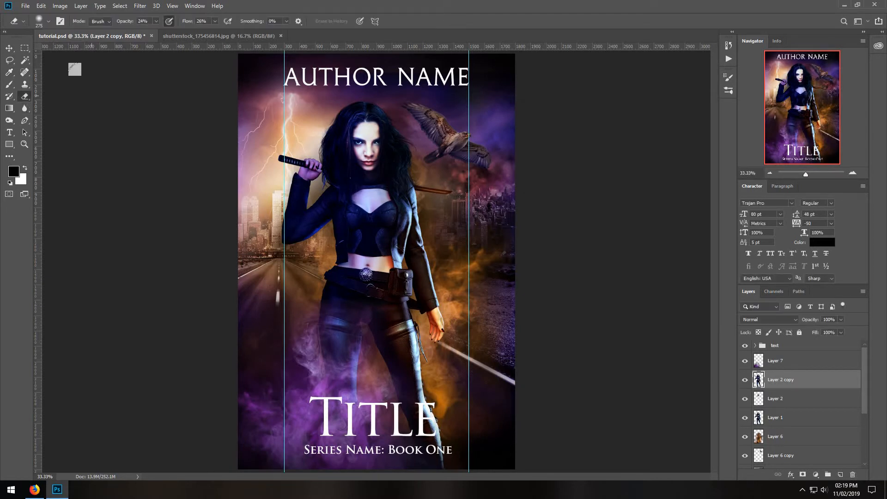
{"action": "left_click", "coordinate": [49, 21]}
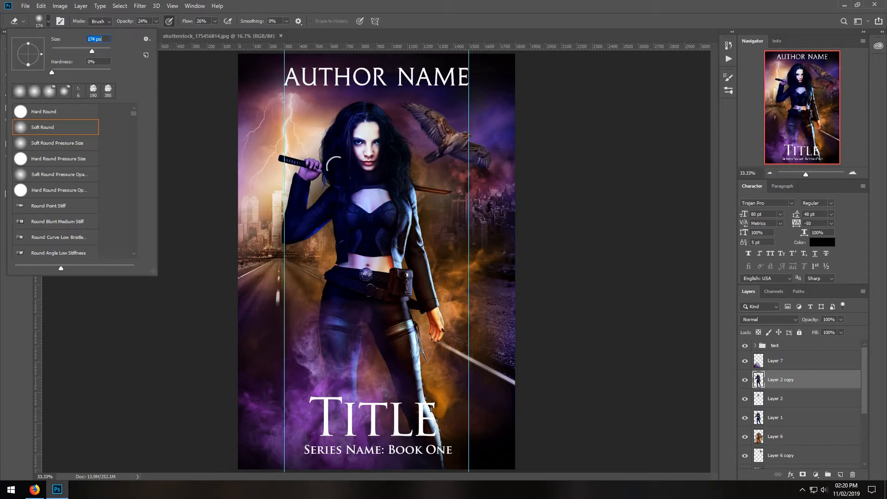
{"action": "left_click", "coordinate": [369, 188]}
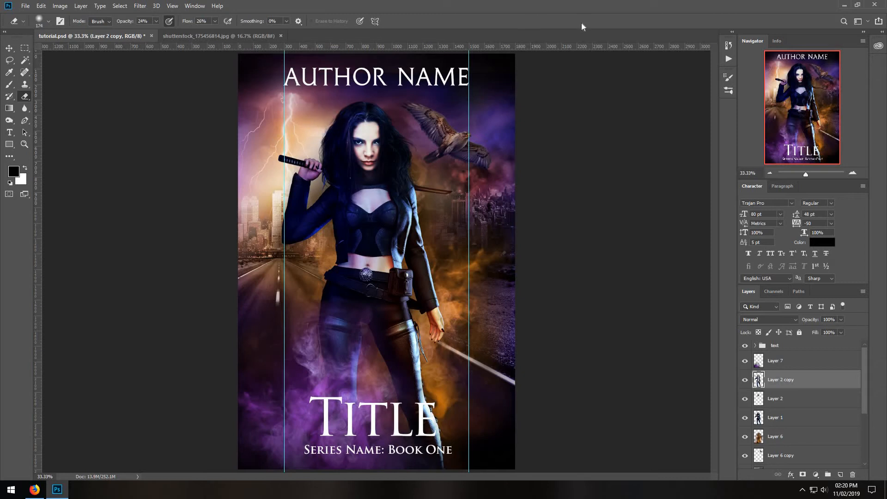
Make Layer 7 active and browse the files to open to the graphics folder inside stock_photography on the 2TB Drive.
{"action": "left_click", "coordinate": [779, 439]}
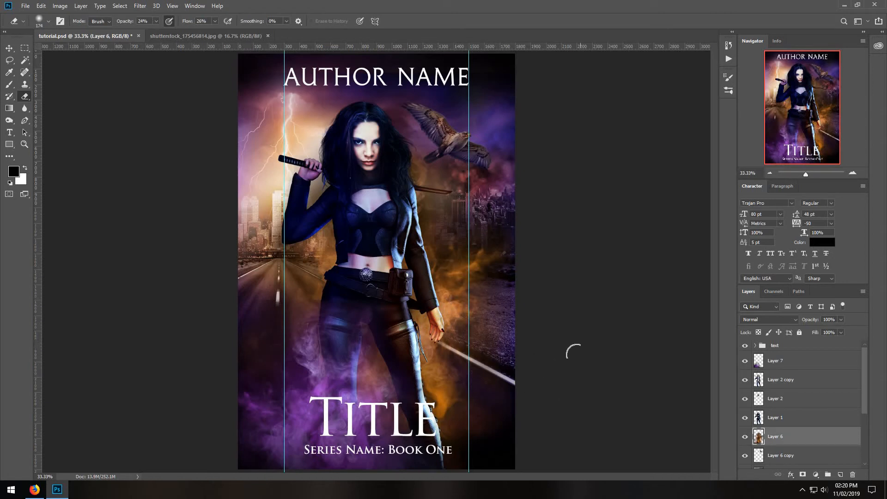
{"action": "left_click", "coordinate": [804, 362]}
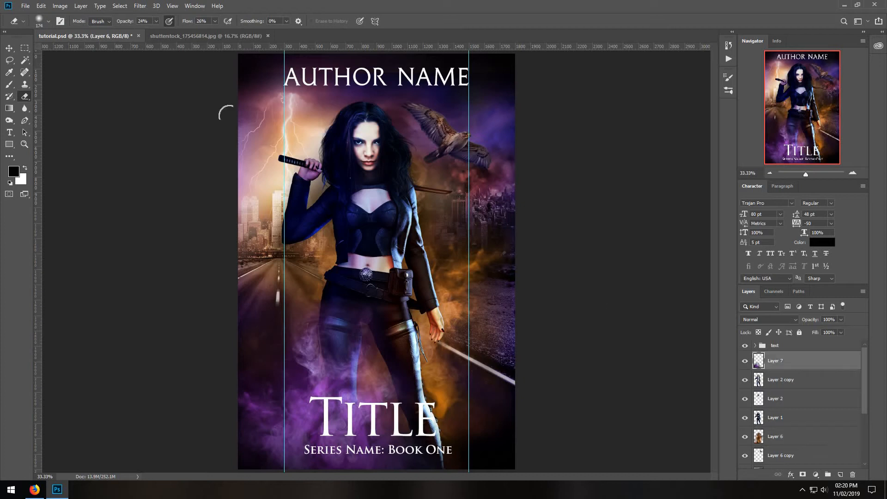
{"action": "left_click", "coordinate": [25, 6]}
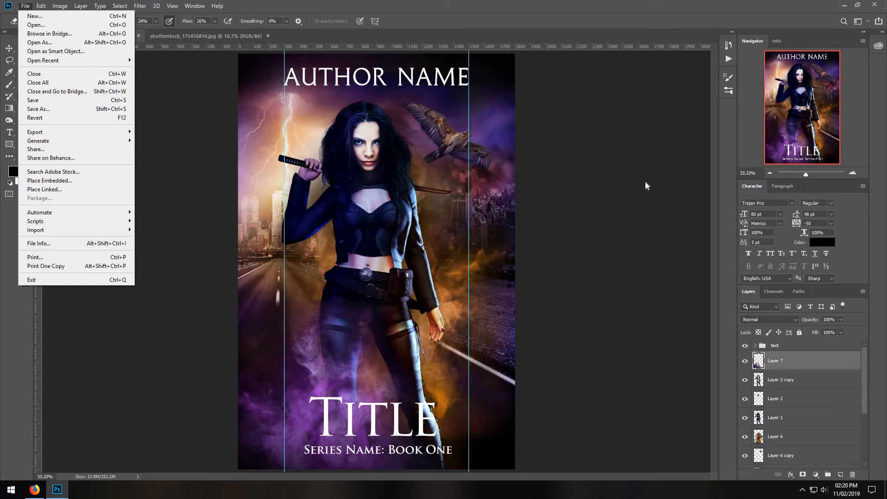
{"action": "left_click", "coordinate": [54, 26]}
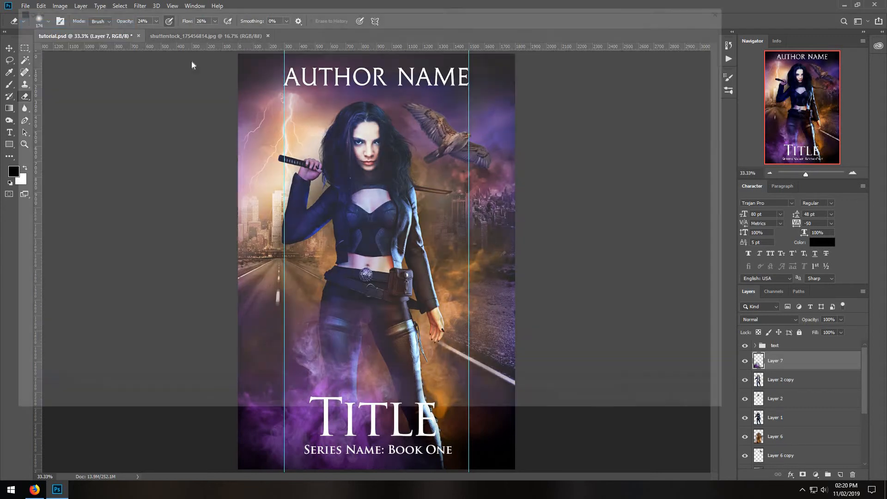
{"action": "left_click", "coordinate": [108, 23]}
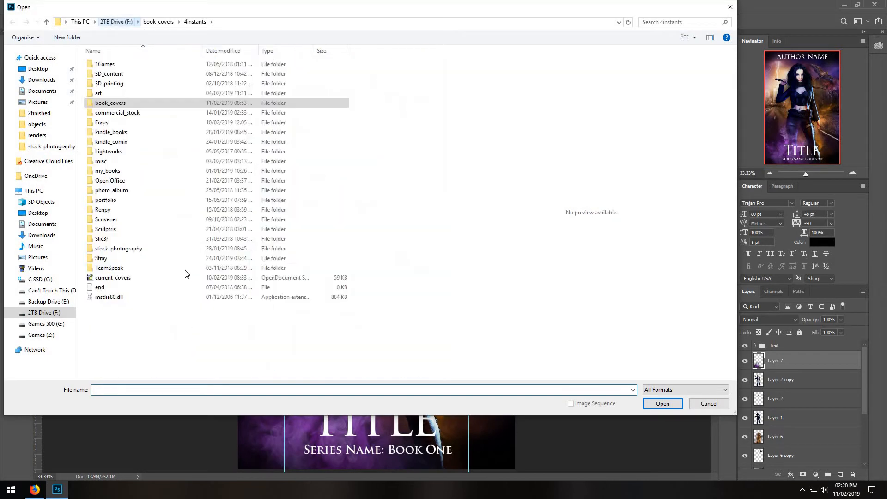
{"action": "left_click", "coordinate": [129, 250]}
{"action": "double_click", "coordinate": [128, 250]}
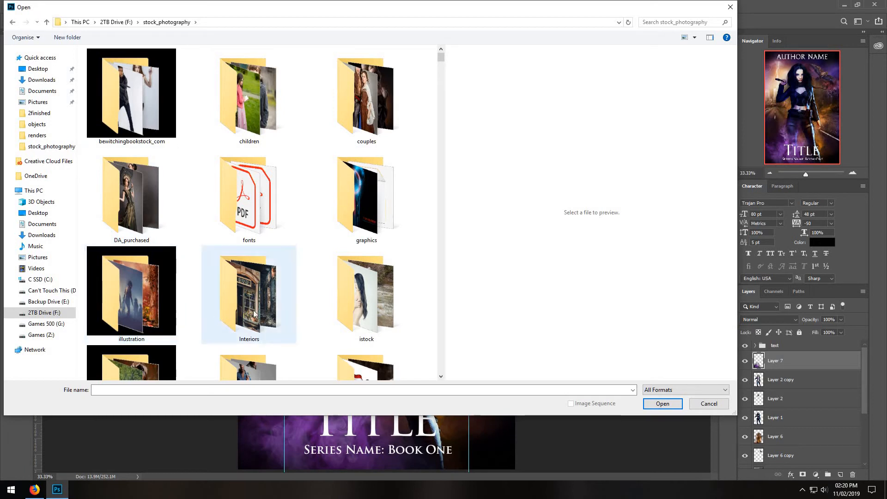
{"action": "left_click", "coordinate": [390, 195]}
{"action": "key", "text": "Return"}
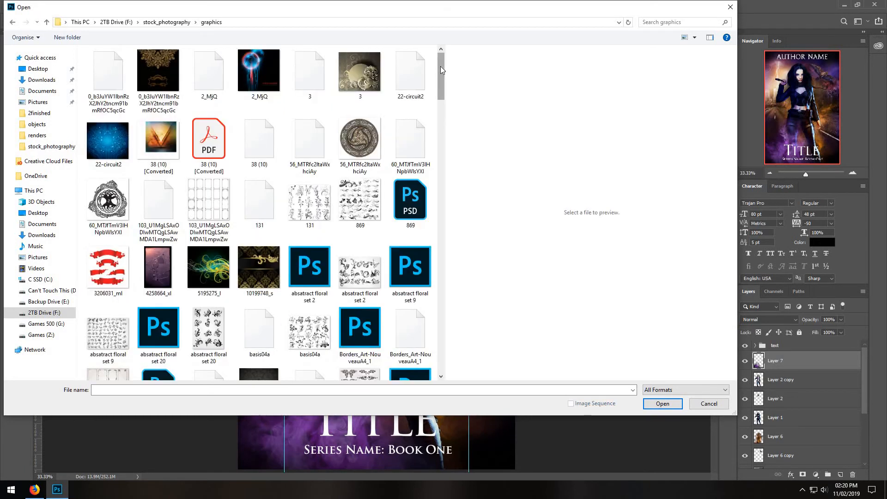
Open the brown-orange grunge texture Depositphotos_25163845_original from the graphics folder.
{"action": "scroll", "coordinate": [436, 115], "scroll_direction": "down", "scroll_amount": 10}
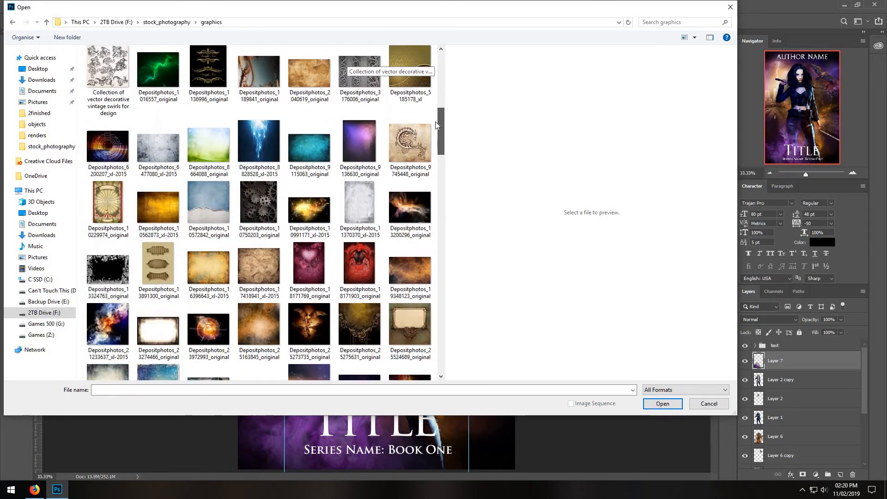
{"action": "left_click_drag", "start_coordinate": [436, 123], "coordinate": [435, 132]}
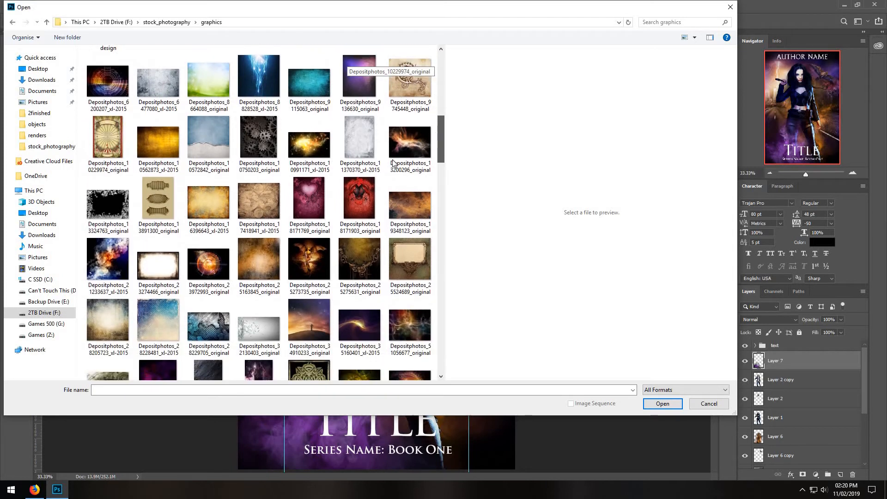
{"action": "left_click", "coordinate": [259, 266]}
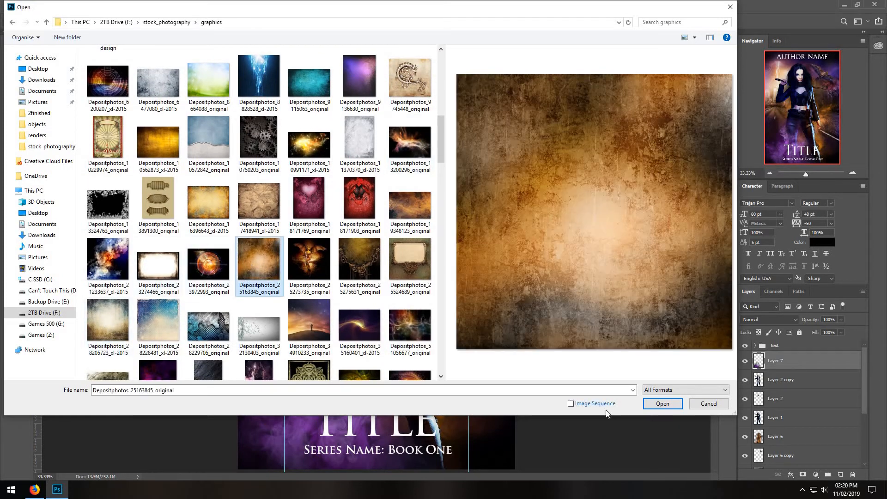
{"action": "left_click", "coordinate": [652, 406]}
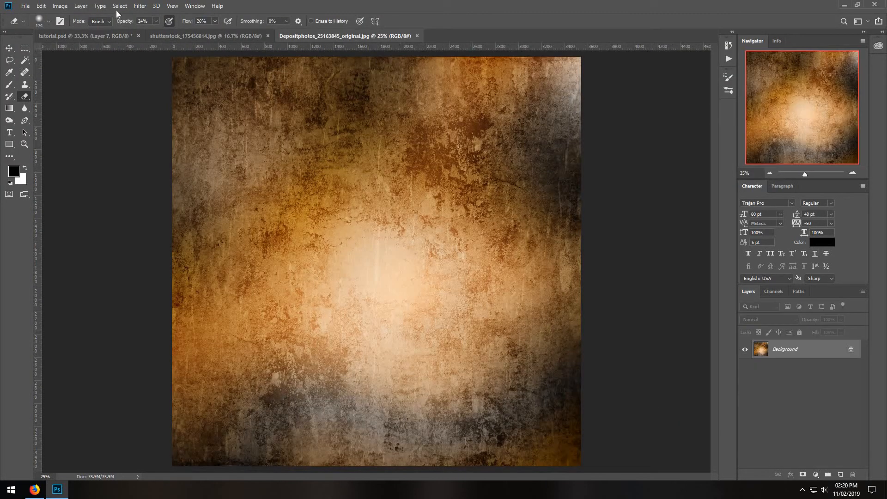
Copy the entire grunge texture and paste it into tutorial.psd above Layer 7.
{"action": "left_click", "coordinate": [119, 6]}
{"action": "left_click", "coordinate": [124, 16]}
{"action": "left_click", "coordinate": [42, 6]}
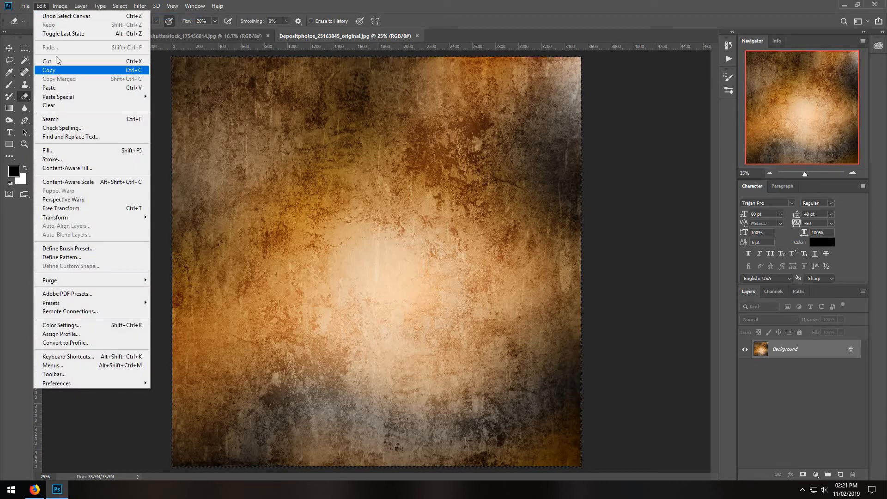
{"action": "left_click", "coordinate": [57, 70]}
{"action": "left_click", "coordinate": [79, 35]}
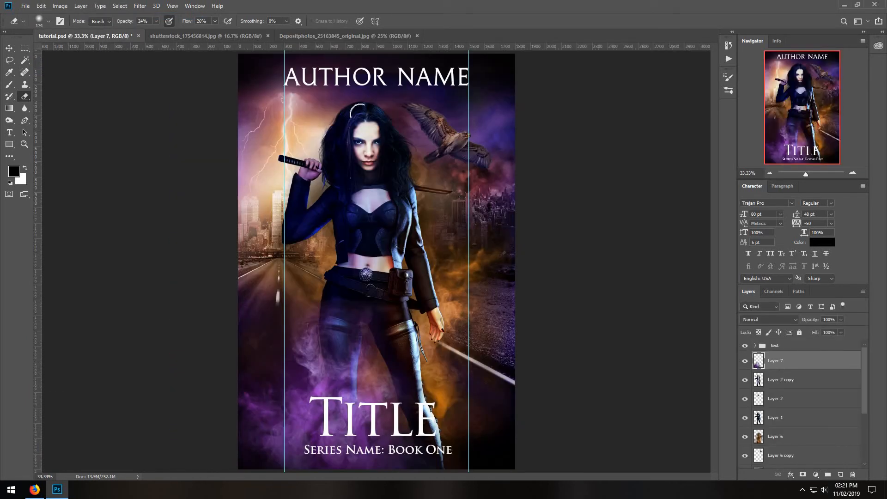
{"action": "left_click", "coordinate": [40, 6]}
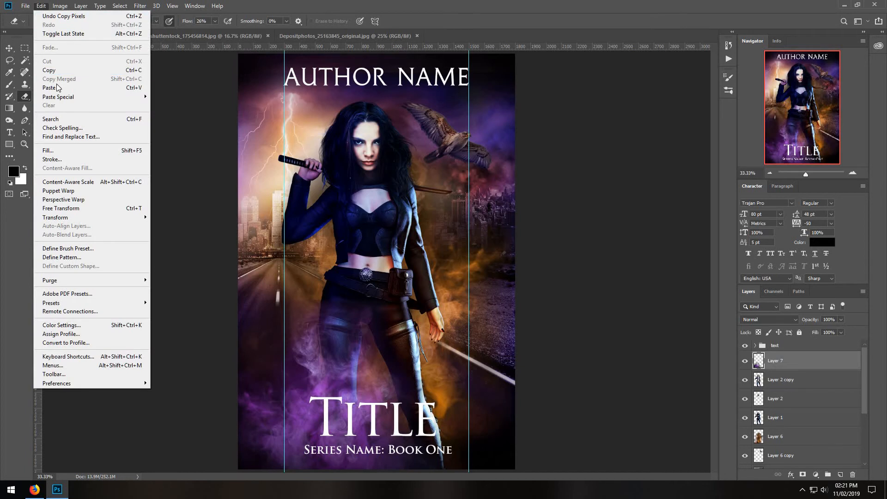
{"action": "left_click", "coordinate": [58, 88]}
Free-transform the pasted texture to cover the whole cover, rotated about 89.5° and scaled to about 79% width and 73% height.
{"action": "left_click", "coordinate": [42, 6]}
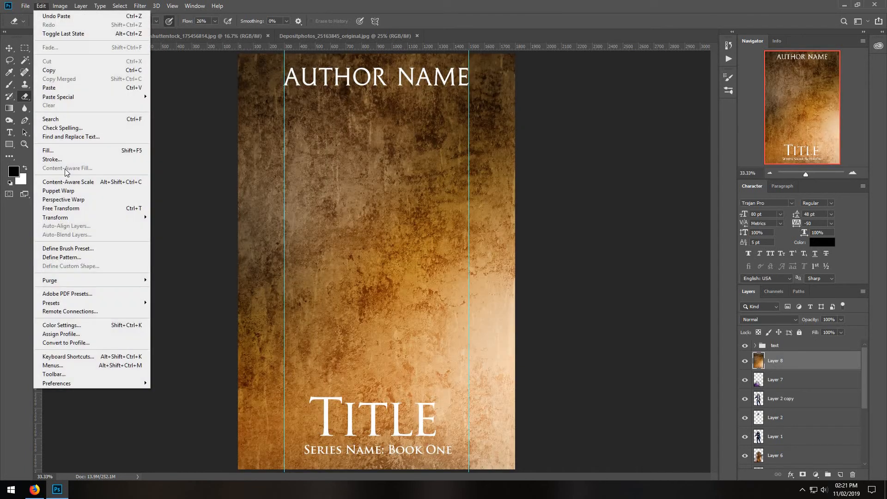
{"action": "left_click", "coordinate": [73, 210]}
{"action": "left_click_drag", "start_coordinate": [239, 54], "coordinate": [456, 255]}
{"action": "left_click_drag", "start_coordinate": [714, 427], "coordinate": [479, 268]}
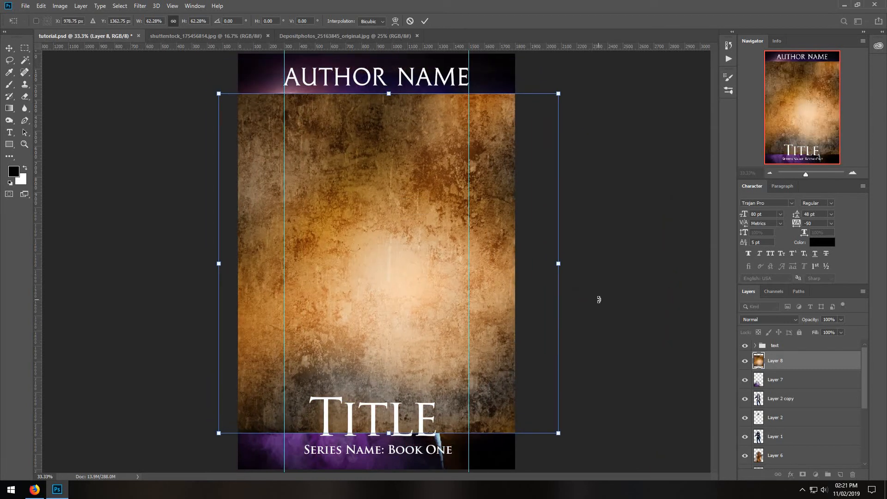
{"action": "left_click_drag", "start_coordinate": [598, 298], "coordinate": [443, 130]}
{"action": "left_click_drag", "start_coordinate": [380, 112], "coordinate": [325, 220]}
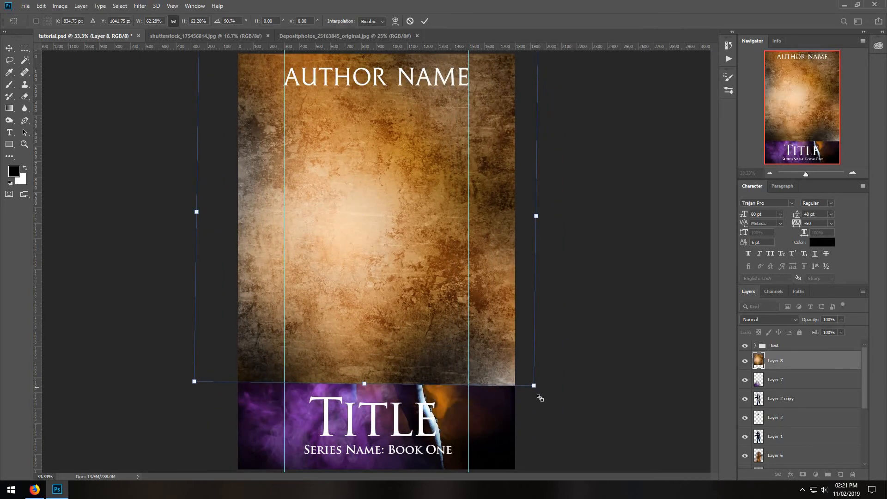
{"action": "left_click_drag", "start_coordinate": [535, 393], "coordinate": [601, 469]}
{"action": "left_click_drag", "start_coordinate": [626, 263], "coordinate": [597, 263]}
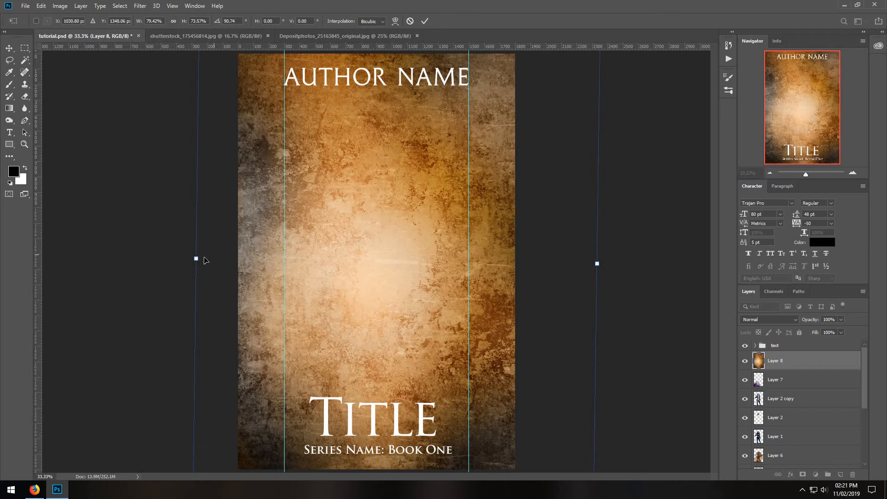
{"action": "left_click_drag", "start_coordinate": [195, 258], "coordinate": [198, 255]}
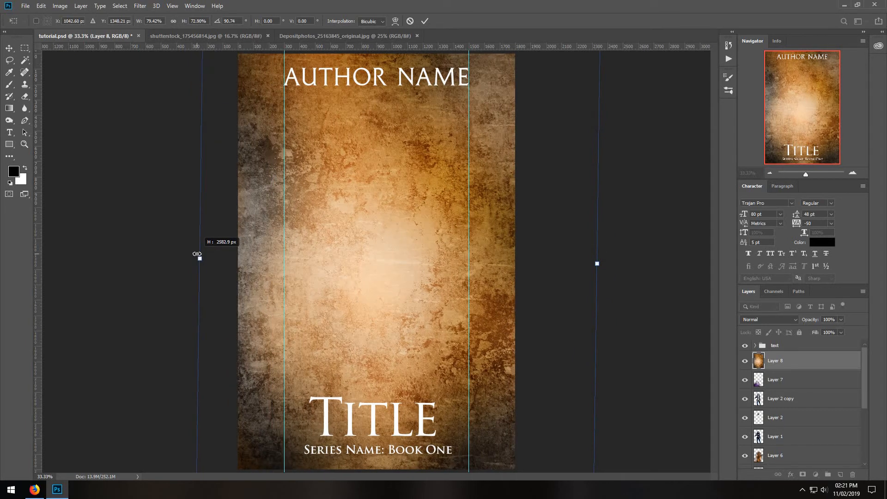
{"action": "left_click_drag", "start_coordinate": [622, 242], "coordinate": [624, 241]}
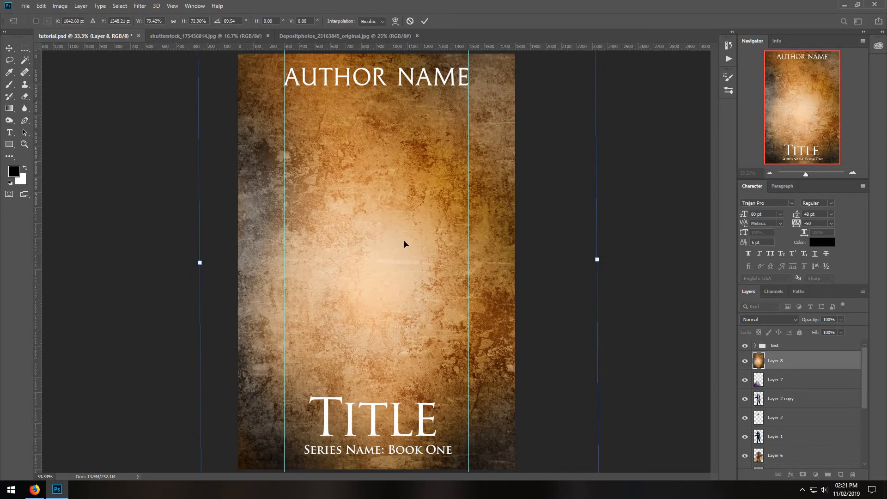
{"action": "mouse_move", "coordinate": [404, 243]}
{"action": "left_mouse_down"}
{"action": "mouse_move", "coordinate": [401, 229]}
{"action": "mouse_move", "coordinate": [396, 239]}
{"action": "left_mouse_up"}
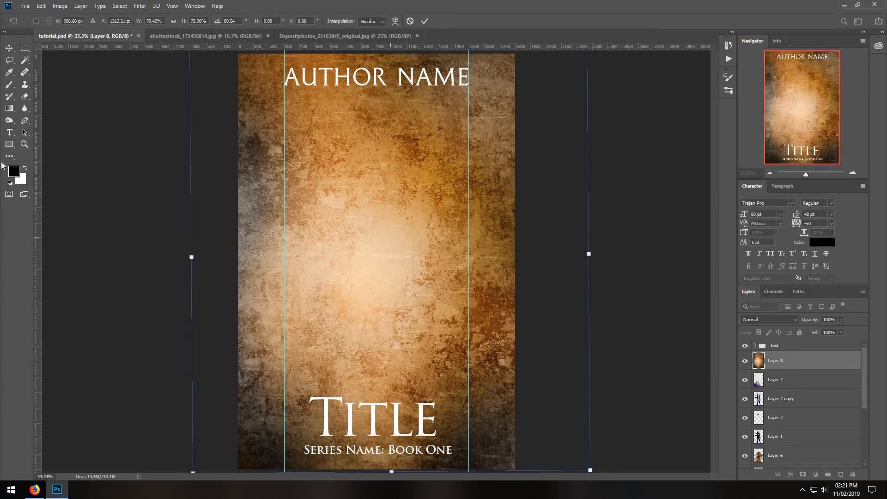
{"action": "left_click", "coordinate": [9, 48]}
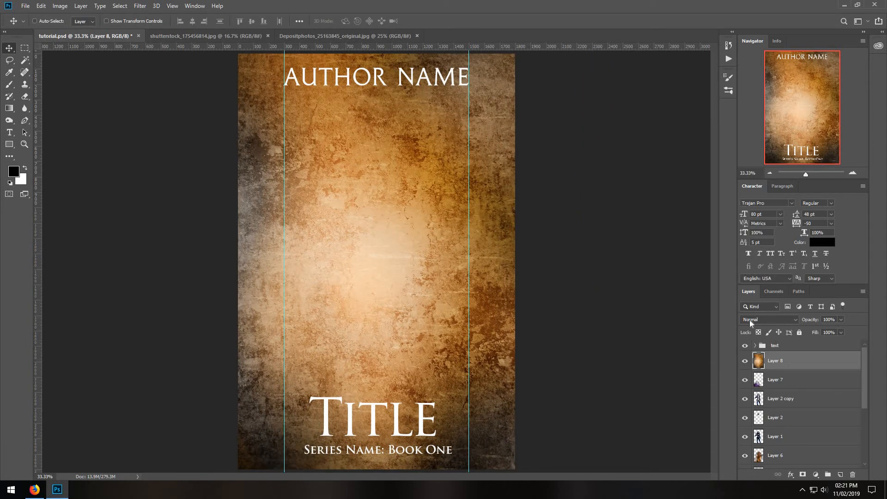
Blend the texture layer in Overlay mode and recolor it purple with hue -112 and saturation -51.
{"action": "left_click", "coordinate": [794, 320]}
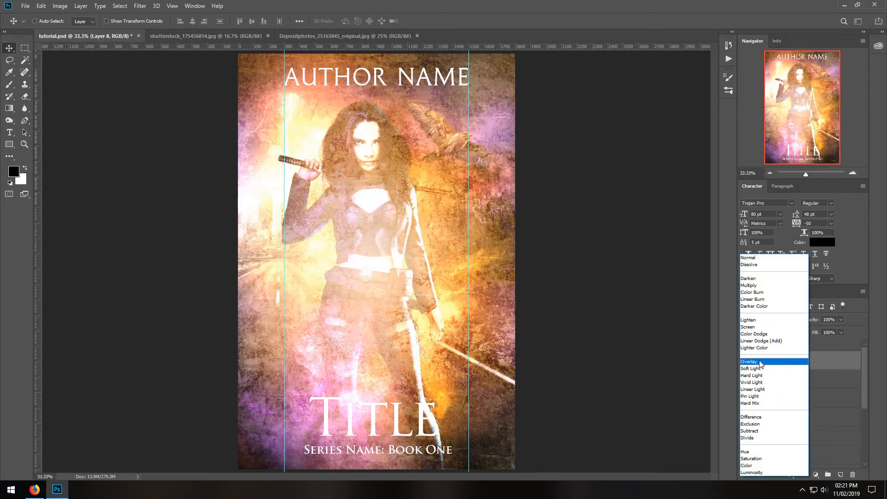
{"action": "left_click", "coordinate": [760, 362]}
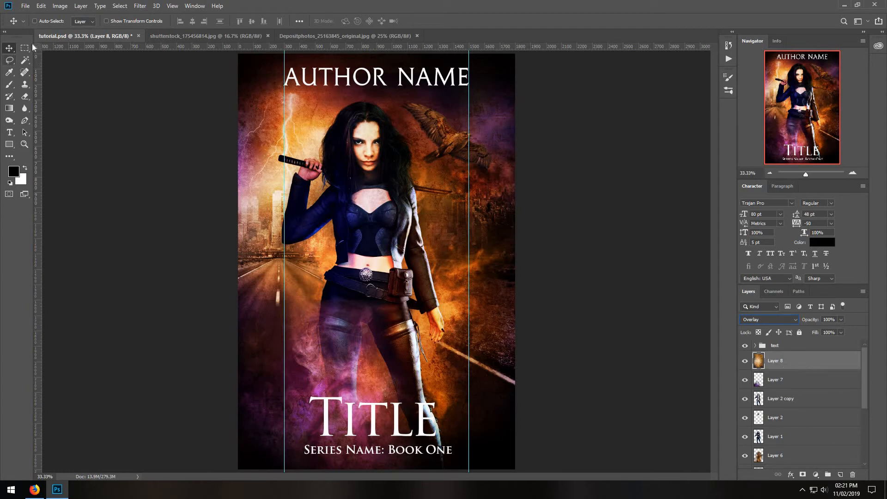
{"action": "left_click", "coordinate": [61, 6]}
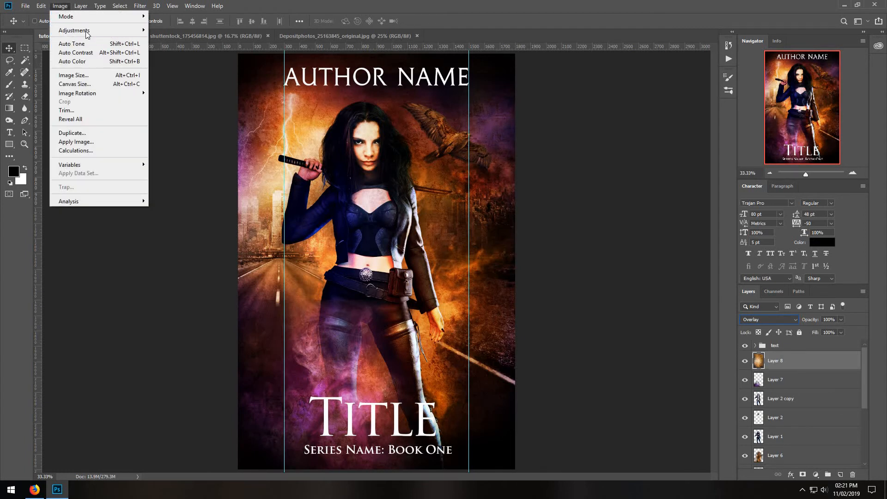
{"action": "mouse_move", "coordinate": [88, 32]}
{"action": "left_click", "coordinate": [192, 79]}
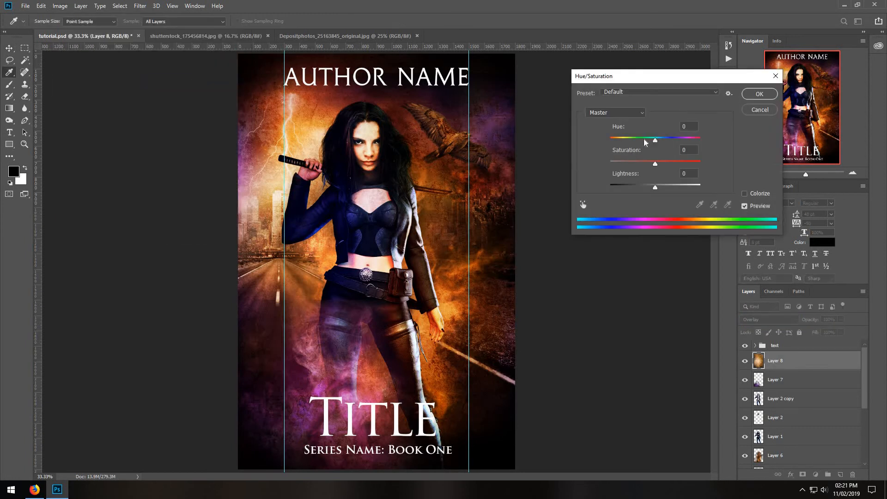
{"action": "left_click_drag", "start_coordinate": [645, 138], "coordinate": [623, 139]}
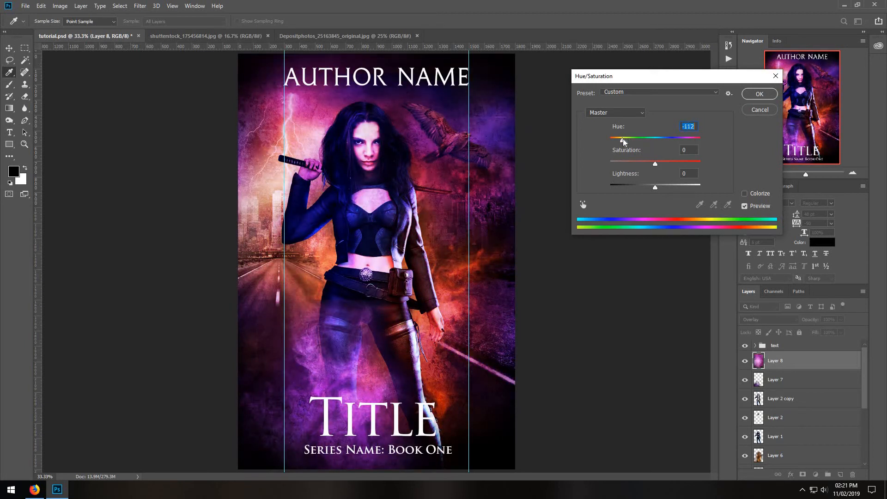
{"action": "left_click", "coordinate": [633, 162]}
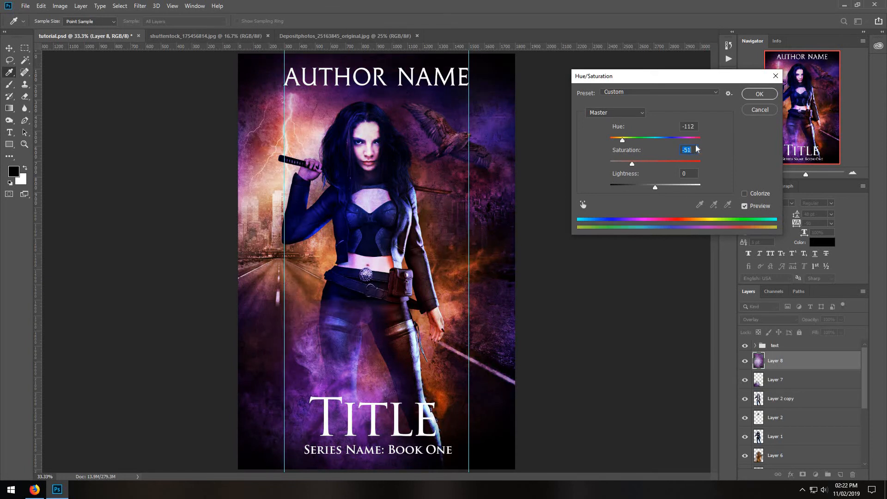
{"action": "left_click", "coordinate": [749, 95]}
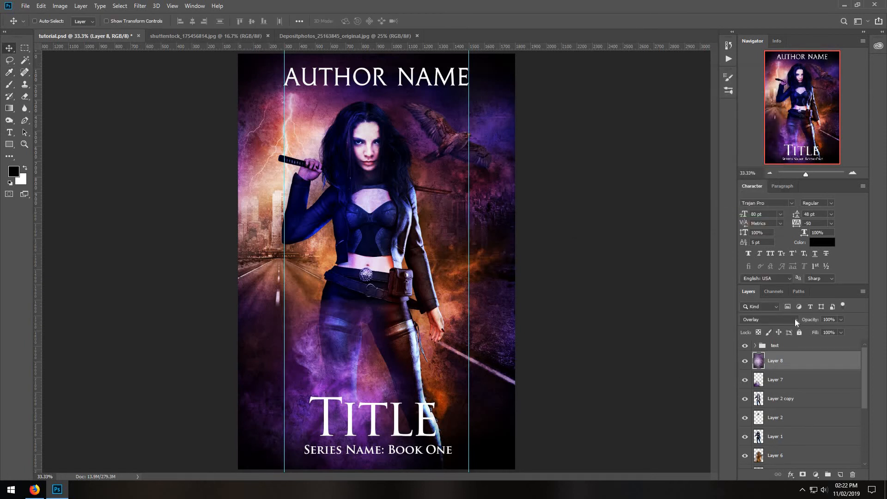
Keep the texture layer in Overlay mode and lower its opacity to 54%.
{"action": "left_click", "coordinate": [794, 321]}
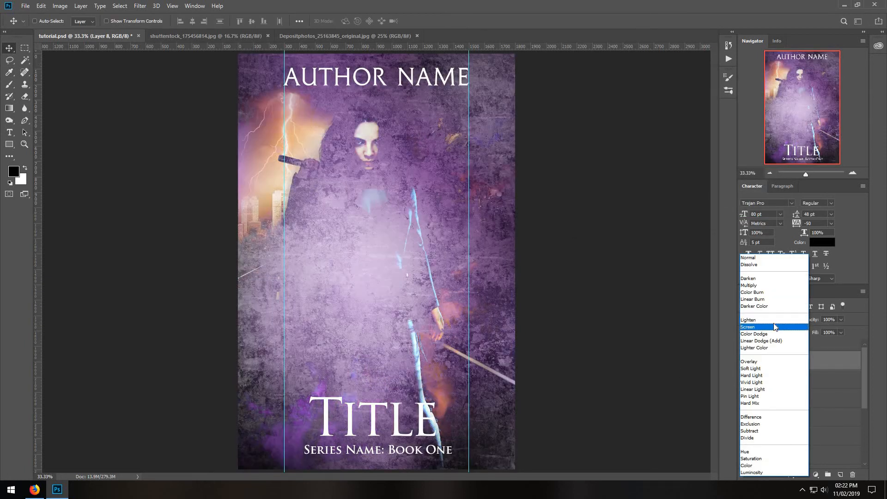
{"action": "left_click", "coordinate": [764, 362]}
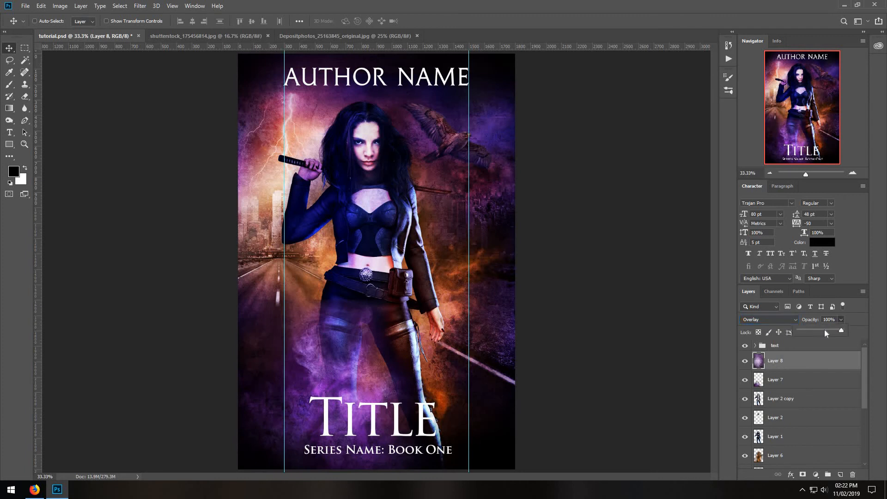
{"action": "left_click", "coordinate": [818, 331]}
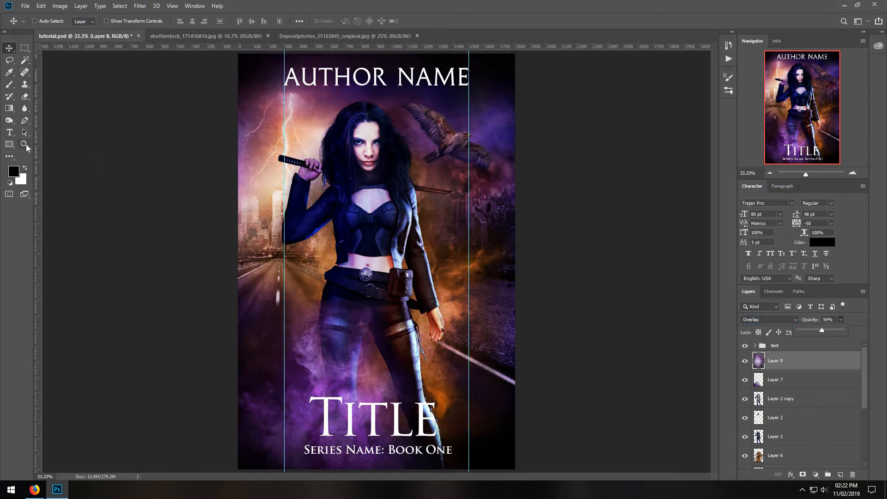
Examine the woman and hawk at 100% with the texture layer hidden and shown to judge its effect.
{"action": "key", "text": "z"}
{"action": "key", "text": "ctrl+1"}
{"action": "left_click_drag", "start_coordinate": [716, 301], "coordinate": [716, 246]}
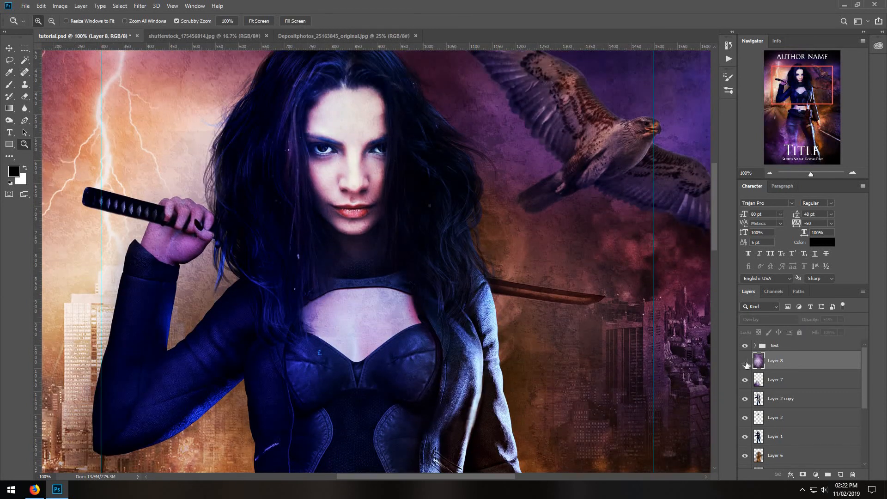
{"action": "left_click", "coordinate": [745, 362]}
{"action": "left_click", "coordinate": [745, 362]}
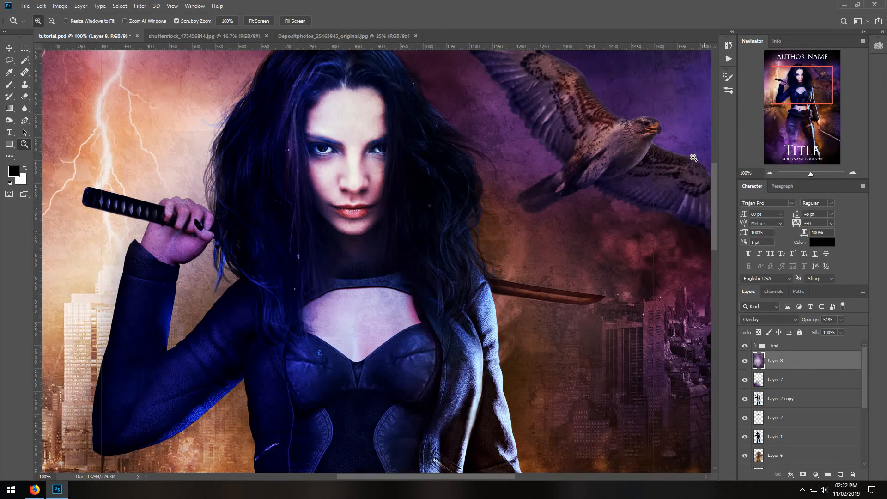
{"action": "left_click", "coordinate": [769, 173]}
{"action": "left_click", "coordinate": [769, 173]}
{"action": "left_click", "coordinate": [769, 173]}
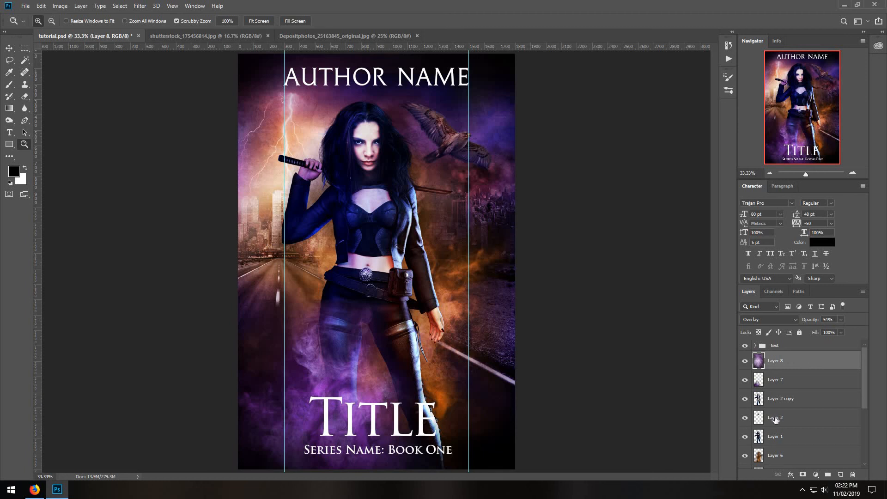
Brighten the hawk on Layer 6 copy with Brightness/Contrast, setting brightness to 47.
{"action": "scroll", "coordinate": [776, 419], "scroll_direction": "down", "scroll_amount": 1}
{"action": "left_click", "coordinate": [784, 451]}
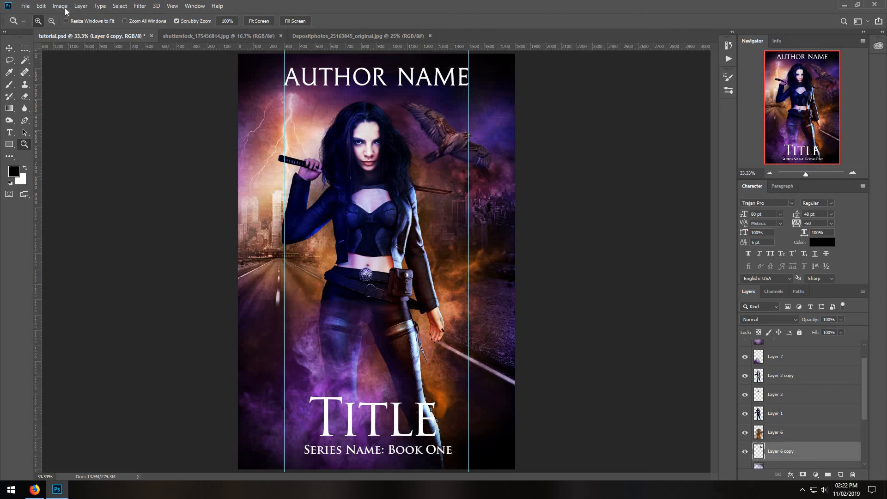
{"action": "left_click", "coordinate": [60, 6]}
{"action": "mouse_move", "coordinate": [87, 30]}
{"action": "left_click", "coordinate": [172, 30]}
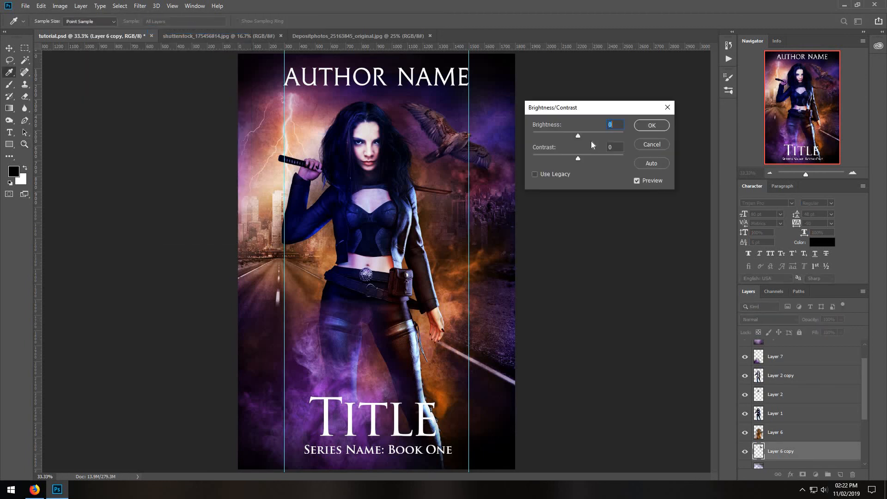
{"action": "left_click", "coordinate": [593, 134]}
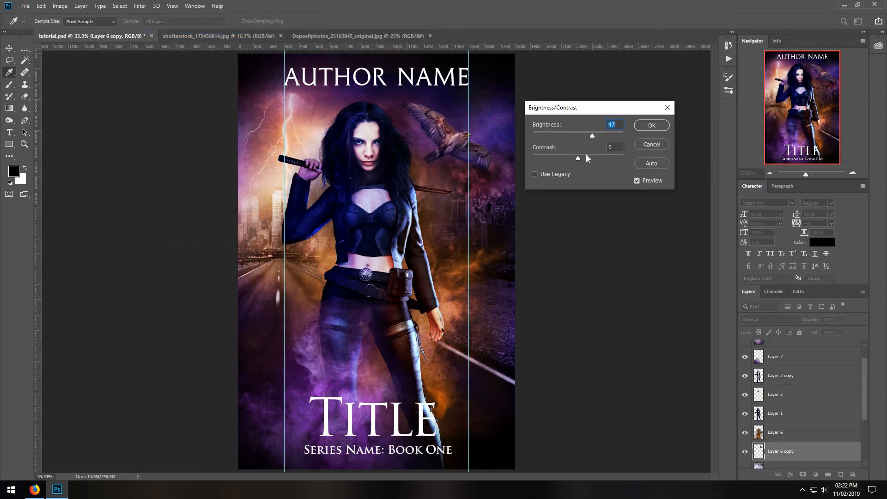
{"action": "left_click", "coordinate": [652, 126]}
{"action": "key", "text": "z"}
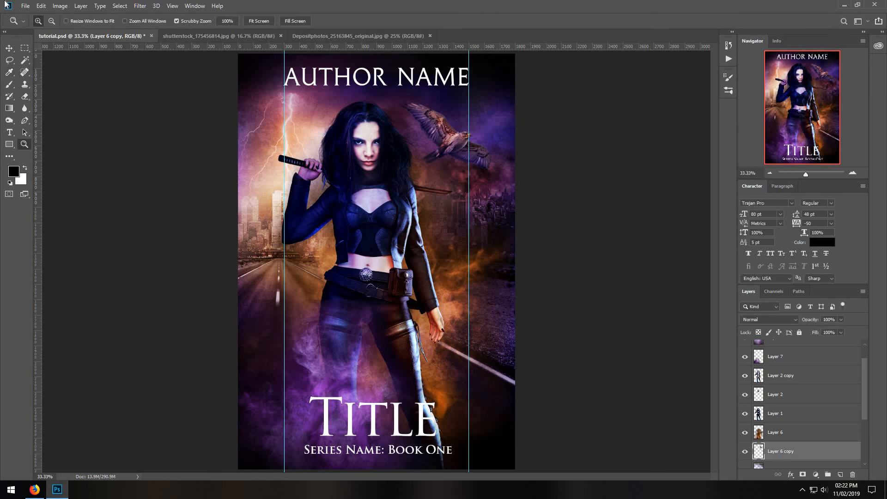